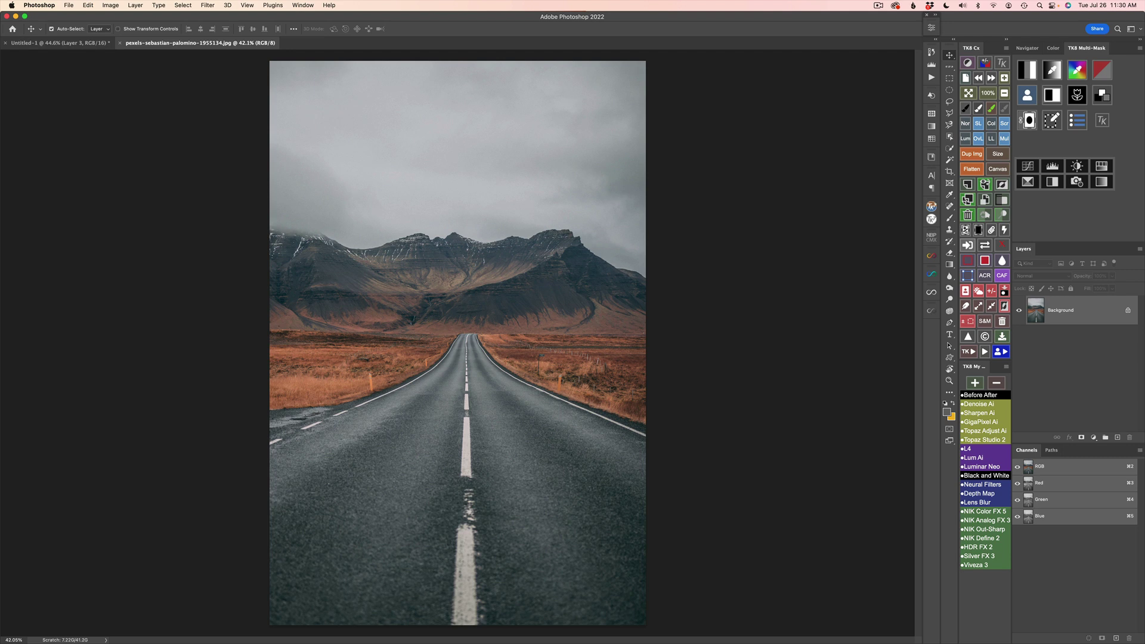
Browse the Filter > Nik Collection submenu and close it without choosing a filter.
{"action": "left_click", "coordinate": [773, 404]}
{"action": "left_click", "coordinate": [207, 6]}
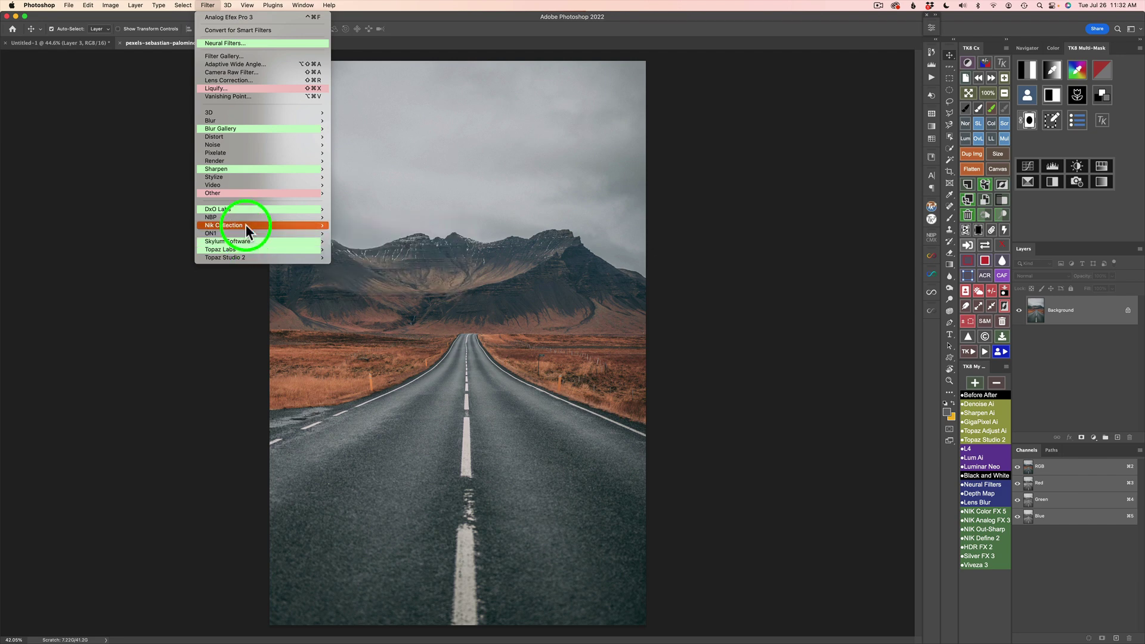
{"action": "mouse_move", "coordinate": [246, 225]}
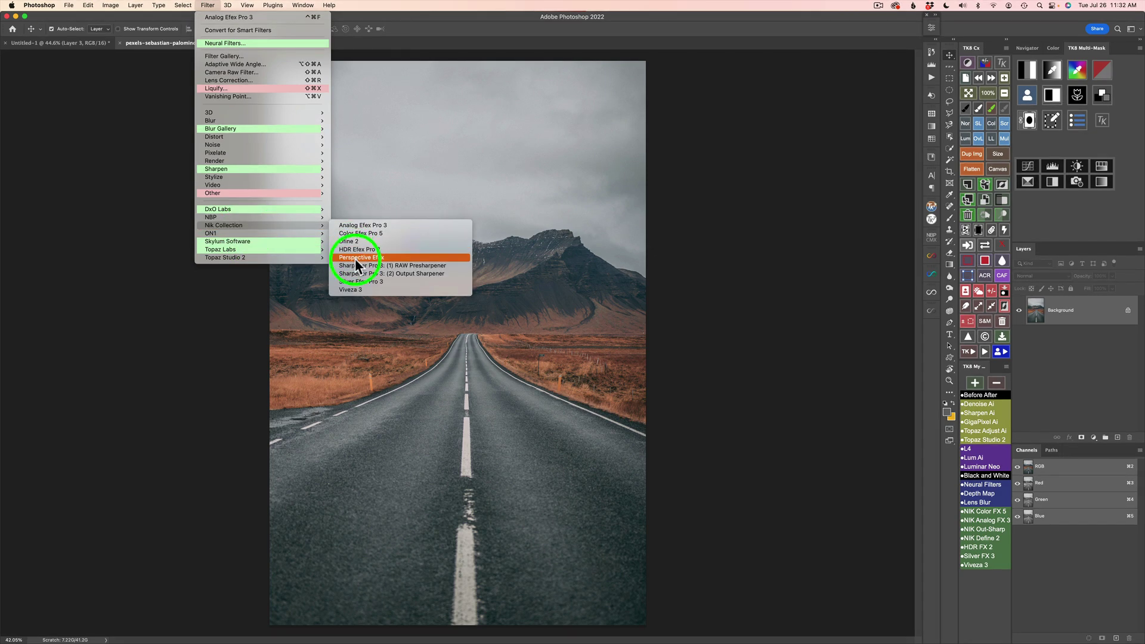
{"action": "left_click", "coordinate": [712, 204]}
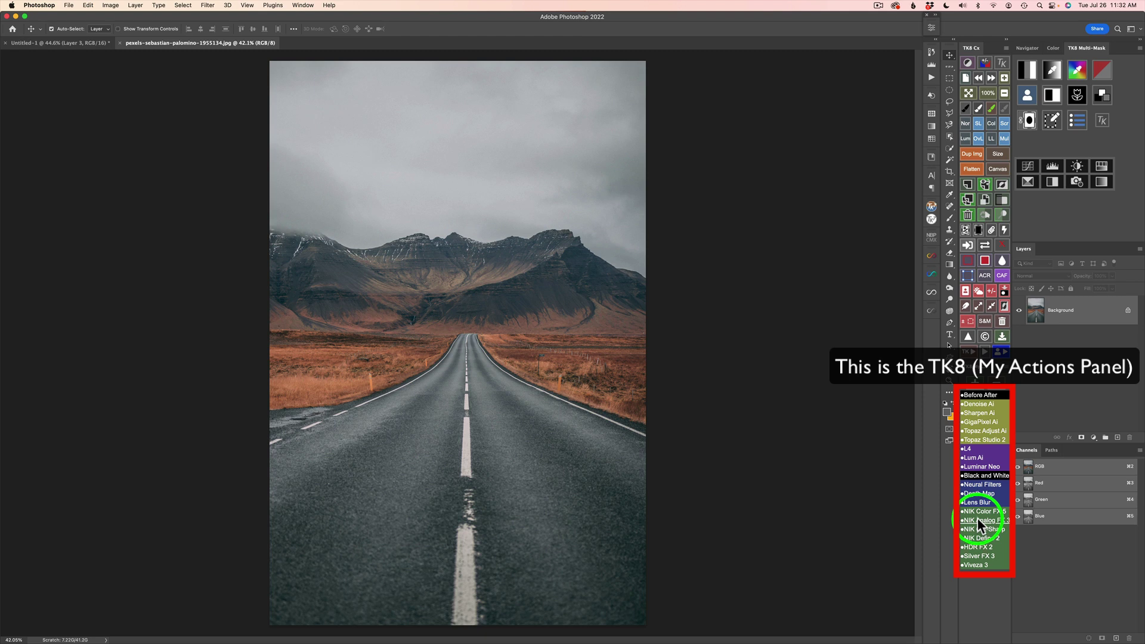
Launch the Nik Selective Tool from File > Automate, close it, and return to Filter > Nik Collection.
{"action": "left_click", "coordinate": [69, 6]}
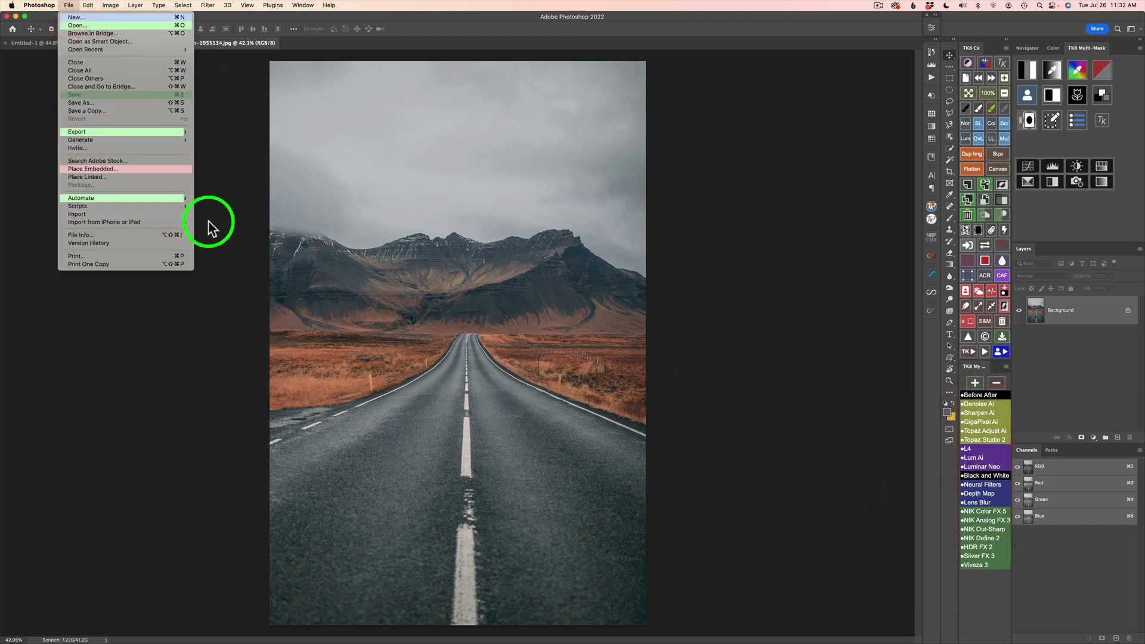
{"action": "mouse_move", "coordinate": [182, 198]}
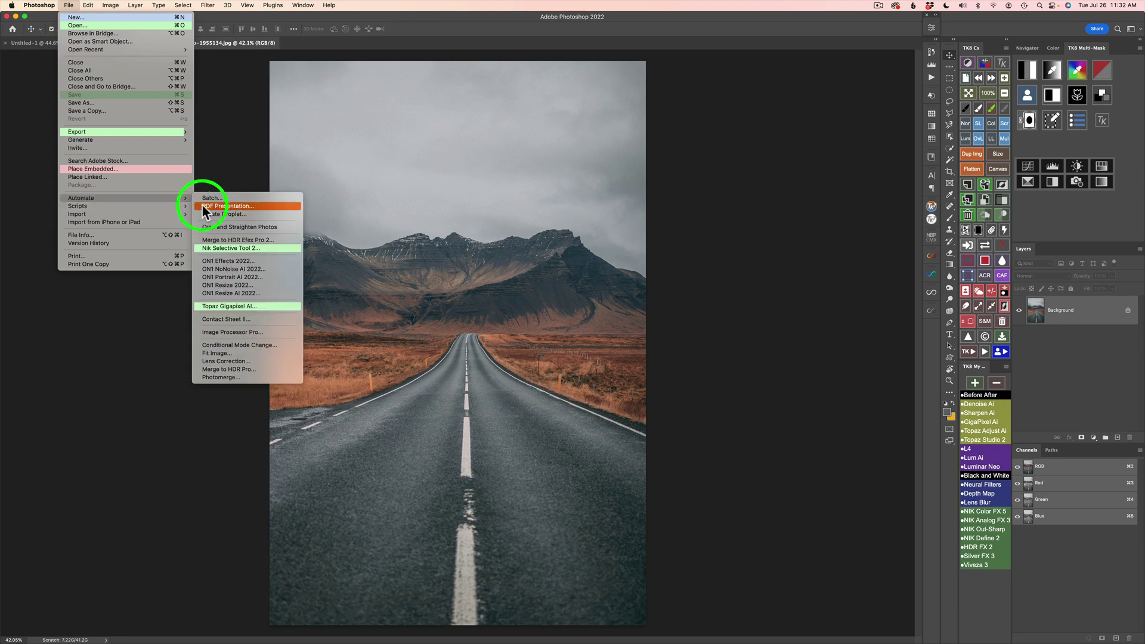
{"action": "left_click", "coordinate": [229, 248]}
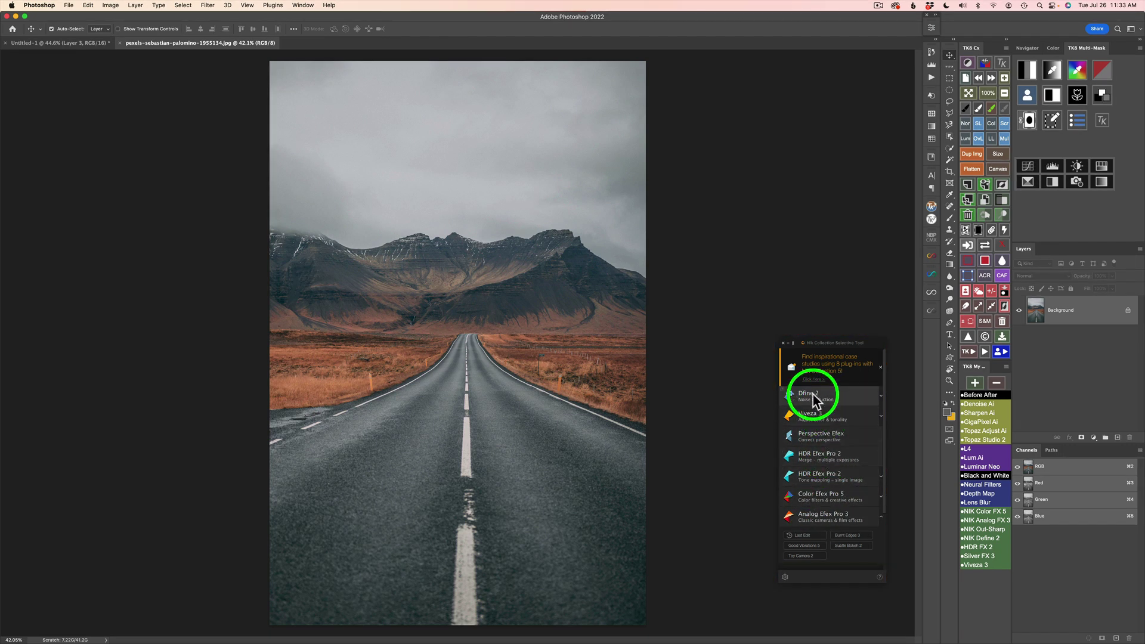
{"action": "left_click", "coordinate": [783, 343]}
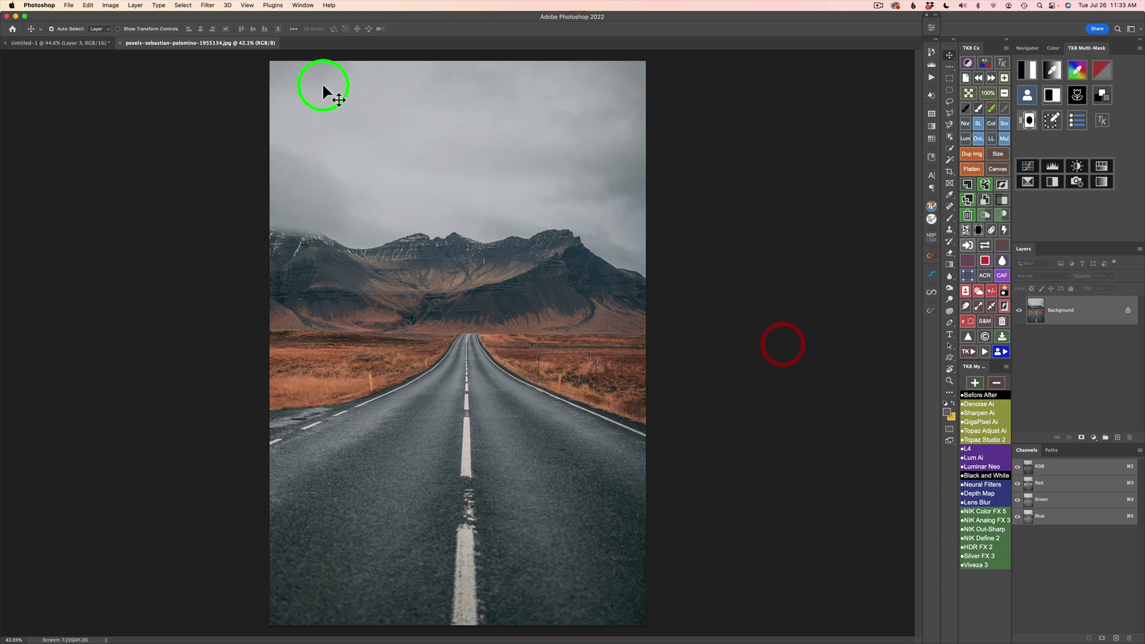
{"action": "left_click", "coordinate": [207, 6]}
{"action": "mouse_move", "coordinate": [260, 225]}
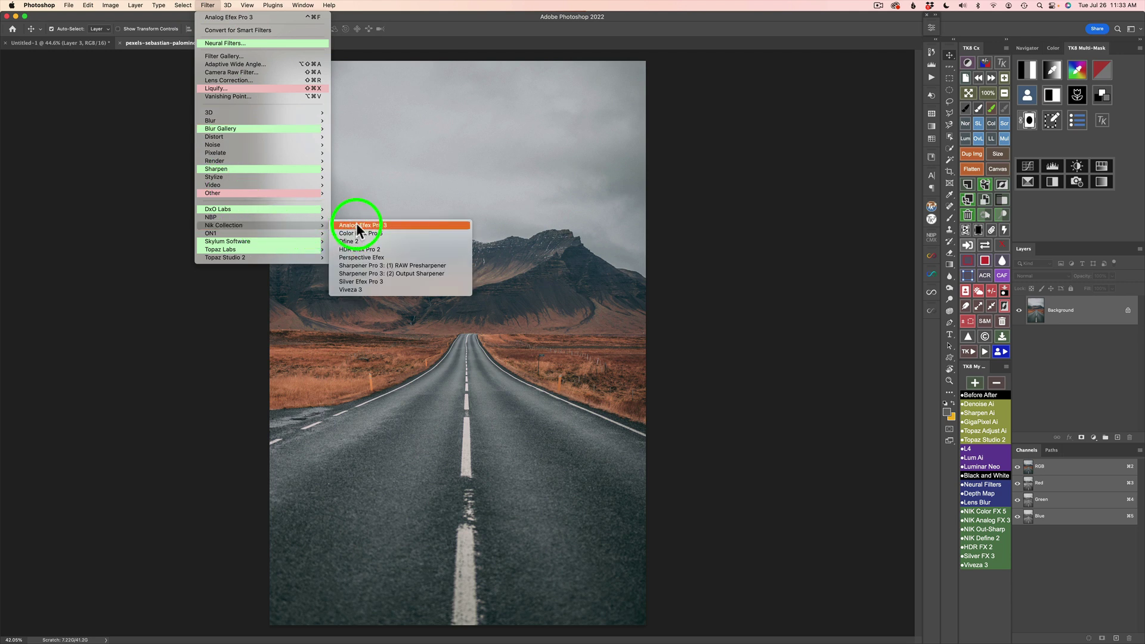
Launch Analog Efex Pro 3, compare before/after, and toggle Basic Adjustments off and on.
{"action": "left_click", "coordinate": [358, 227]}
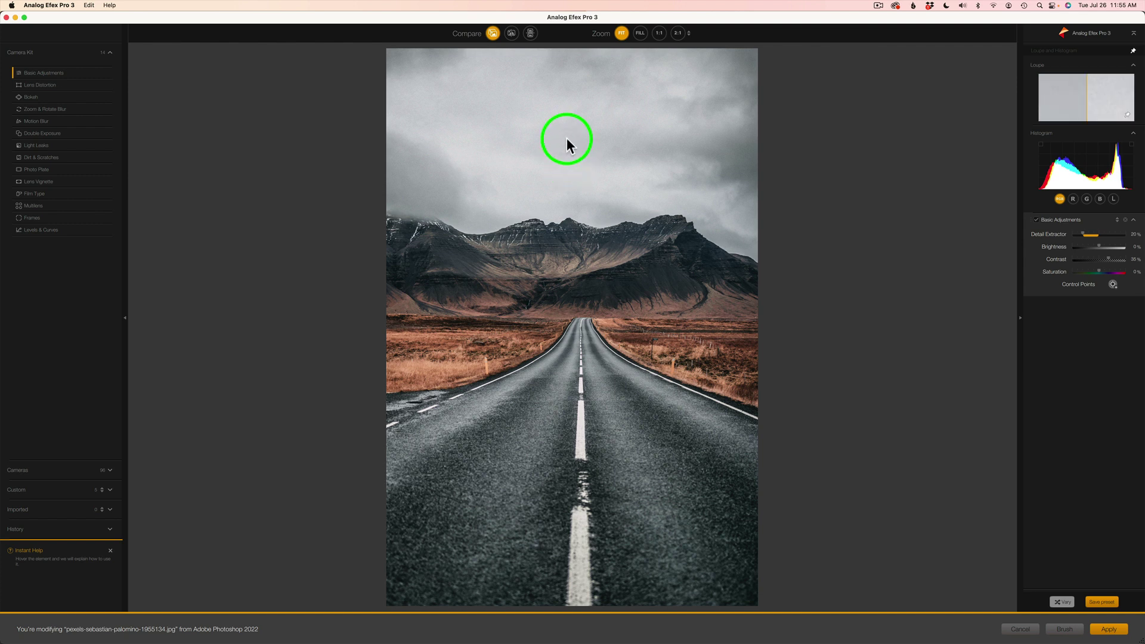
{"action": "left_click", "coordinate": [492, 33]}
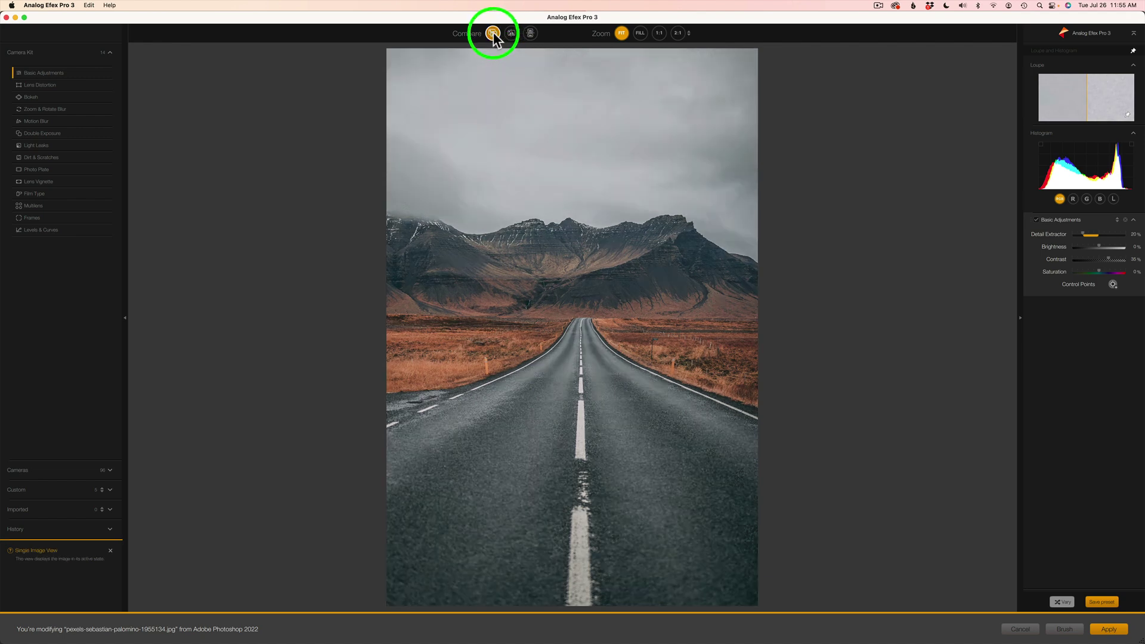
{"action": "left_click", "coordinate": [493, 35]}
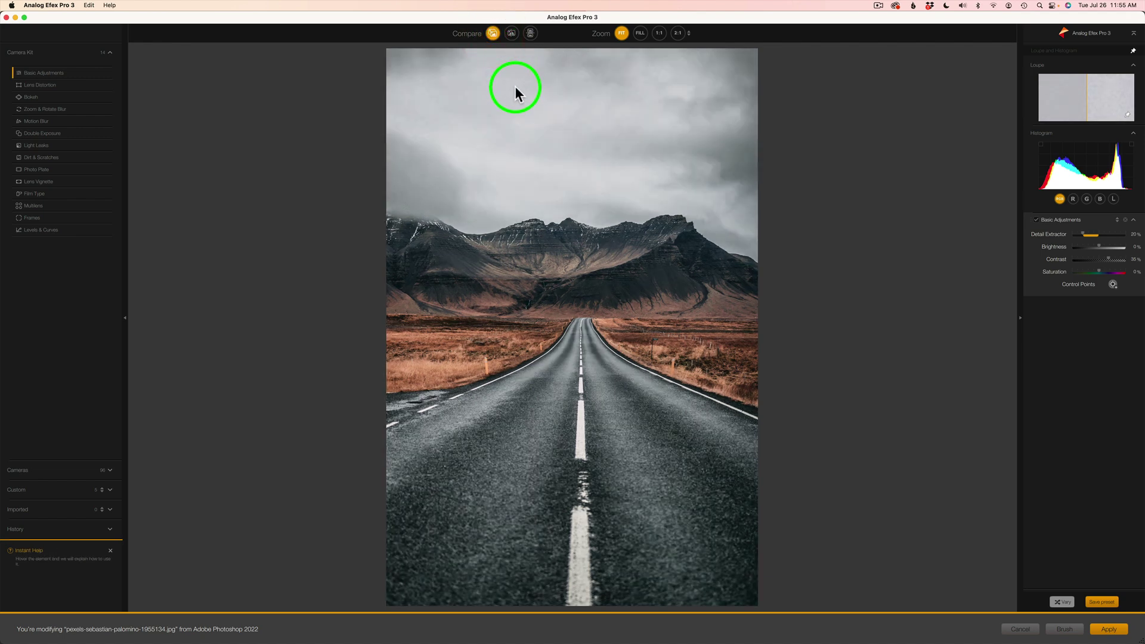
{"action": "left_click", "coordinate": [1036, 221]}
{"action": "left_click", "coordinate": [1037, 221]}
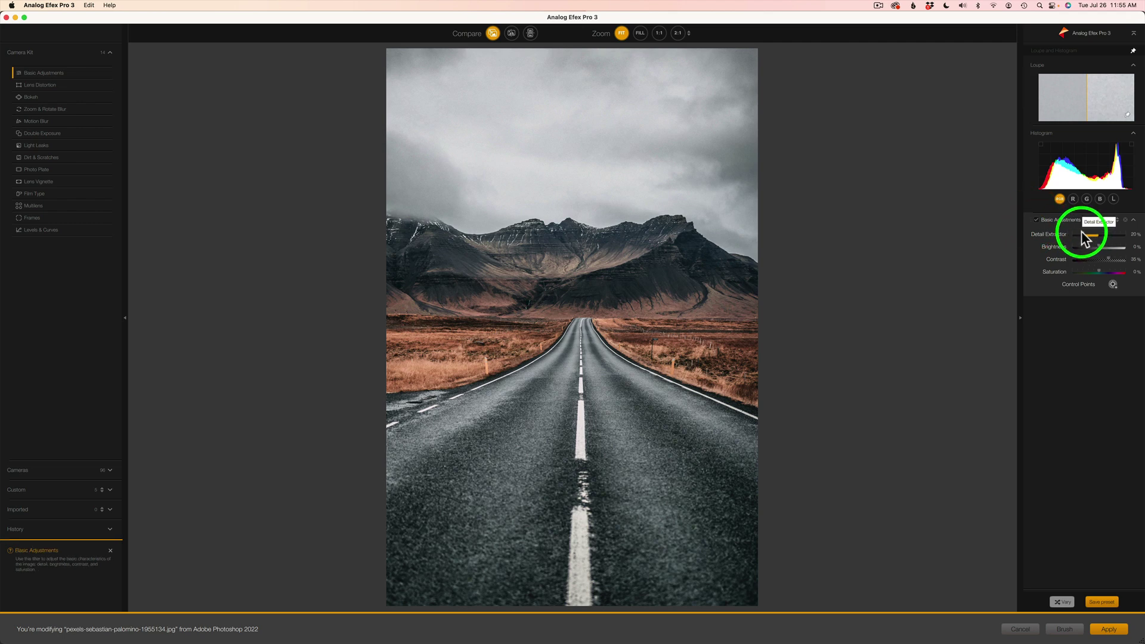
Raise Detail Extractor to 22% and Saturation to 12% in Basic Adjustments.
{"action": "mouse_move", "coordinate": [1083, 239]}
{"action": "left_mouse_down"}
{"action": "mouse_move", "coordinate": [1117, 238]}
{"action": "mouse_move", "coordinate": [1087, 239]}
{"action": "left_mouse_up"}
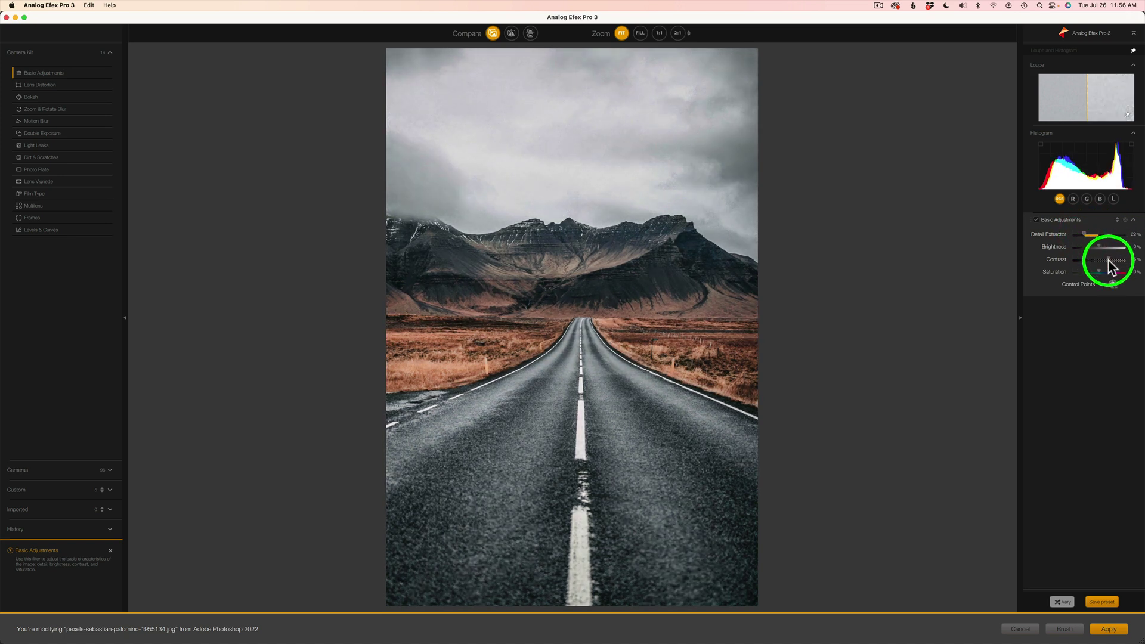
{"action": "mouse_move", "coordinate": [1100, 274]}
{"action": "left_mouse_down"}
{"action": "mouse_move", "coordinate": [1110, 270]}
{"action": "mouse_move", "coordinate": [1104, 278]}
{"action": "left_mouse_up"}
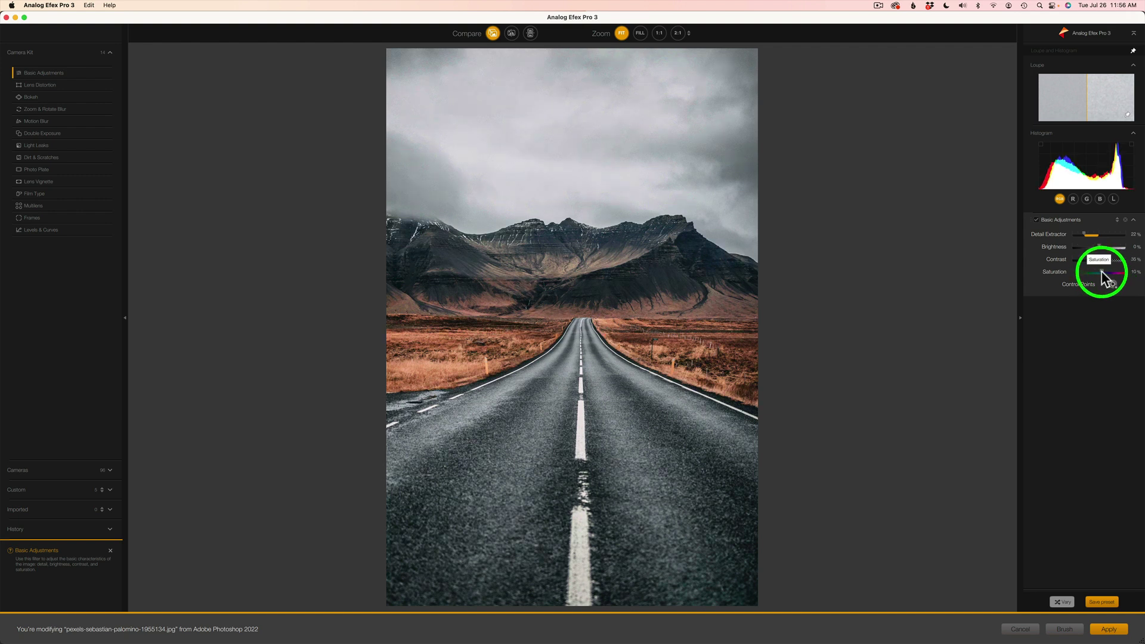
{"action": "left_click", "coordinate": [1103, 273]}
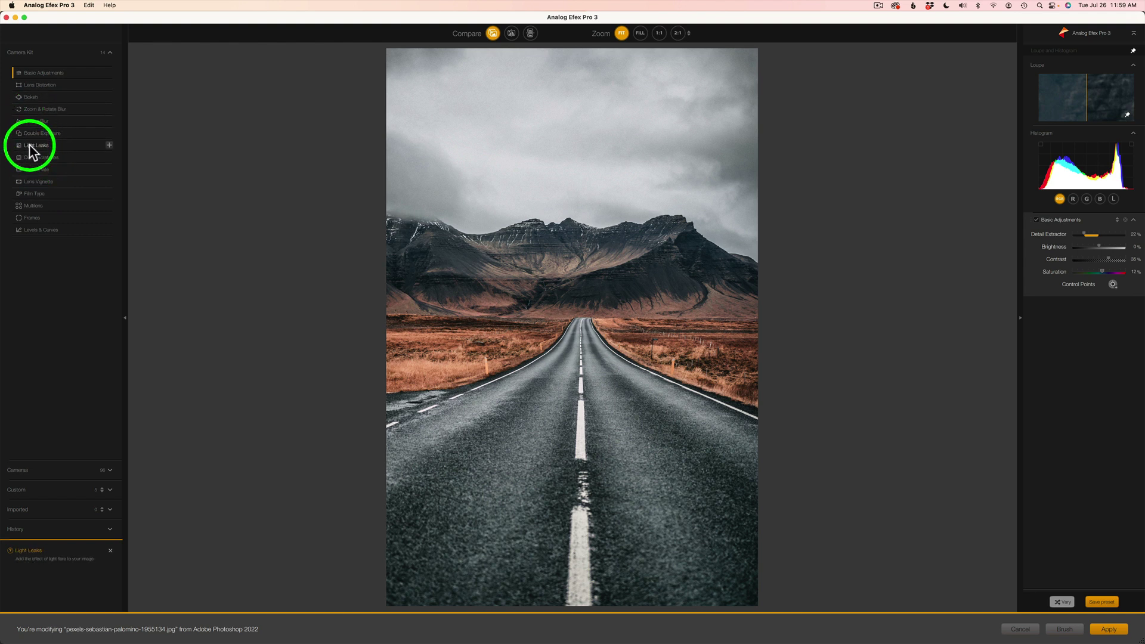
Expand the Cameras section to show the Vintage Camera preset thumbnails.
{"action": "left_click", "coordinate": [66, 474]}
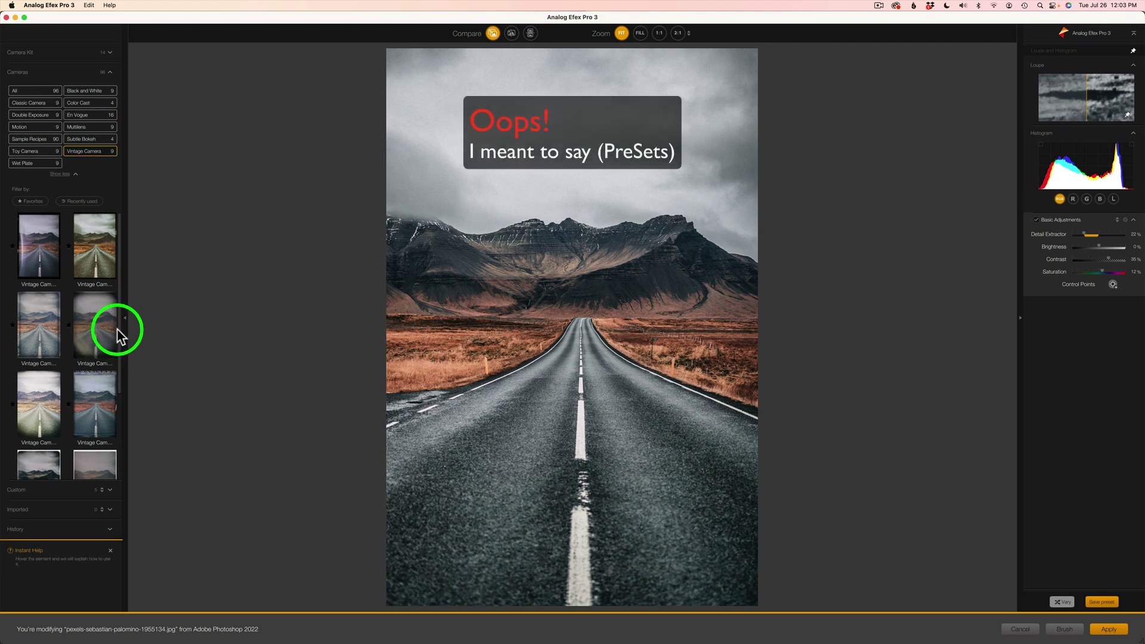
Try Vintage Camera presets one through four, ending on the fourth's dark vignette and warm light leak.
{"action": "left_click_drag", "start_coordinate": [118, 328], "coordinate": [113, 247]}
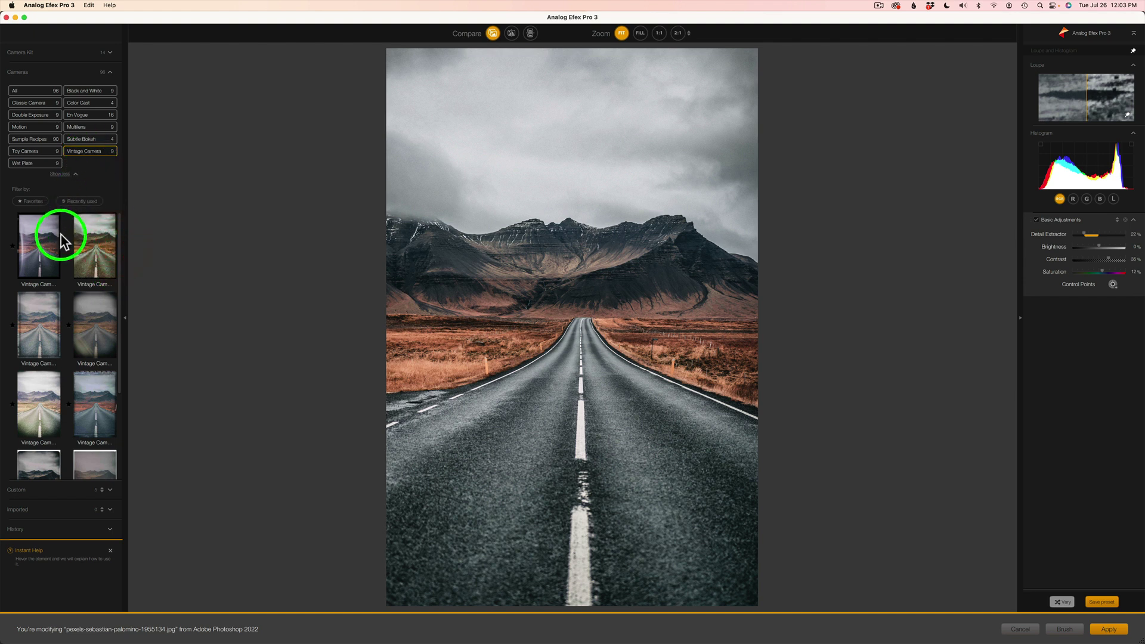
{"action": "left_click", "coordinate": [42, 245]}
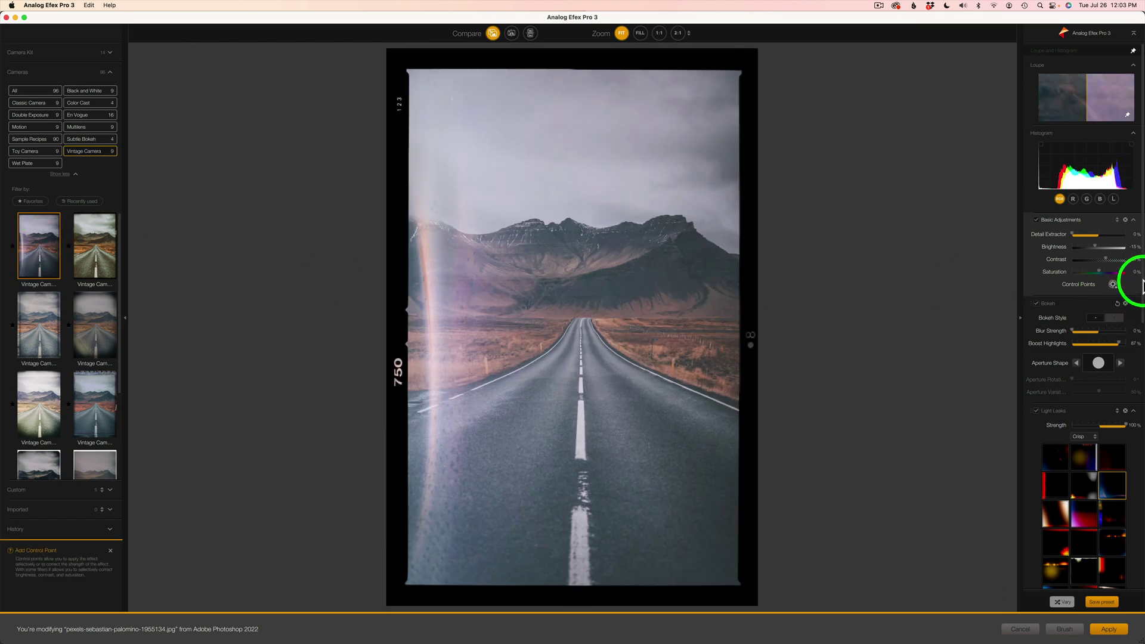
{"action": "left_click_drag", "start_coordinate": [1142, 285], "coordinate": [1132, 169]}
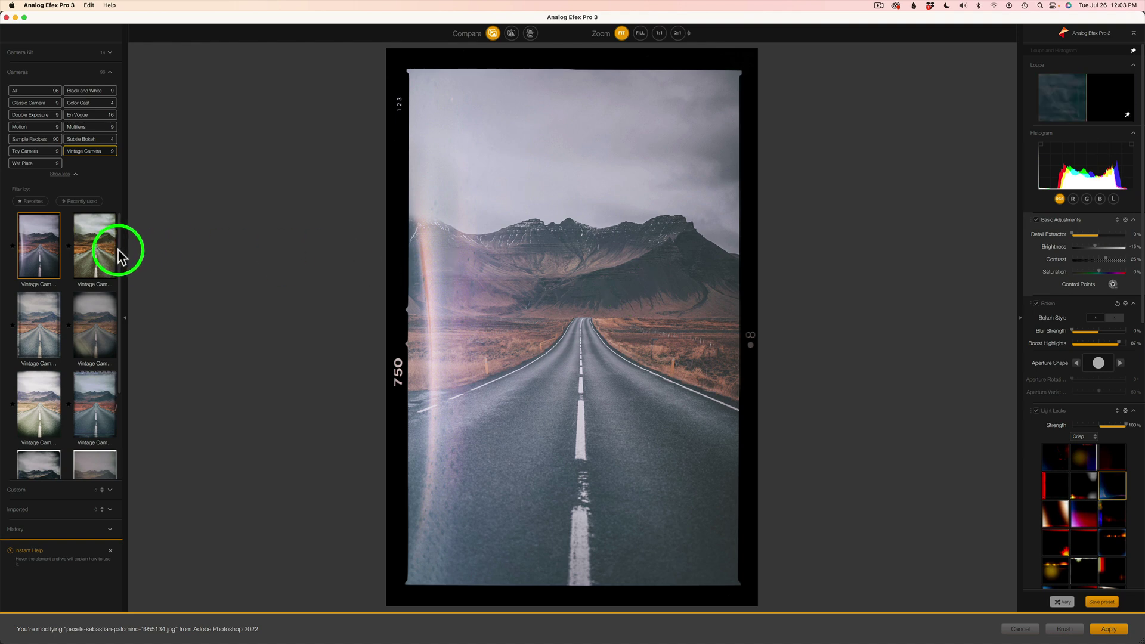
{"action": "left_click", "coordinate": [99, 251]}
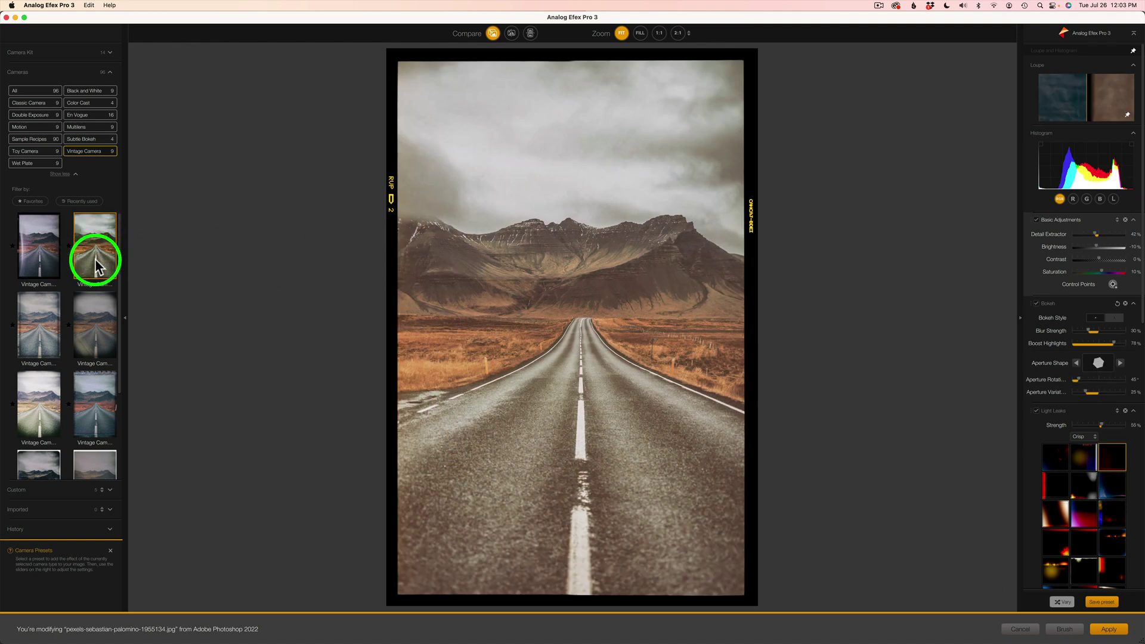
{"action": "left_click", "coordinate": [44, 332]}
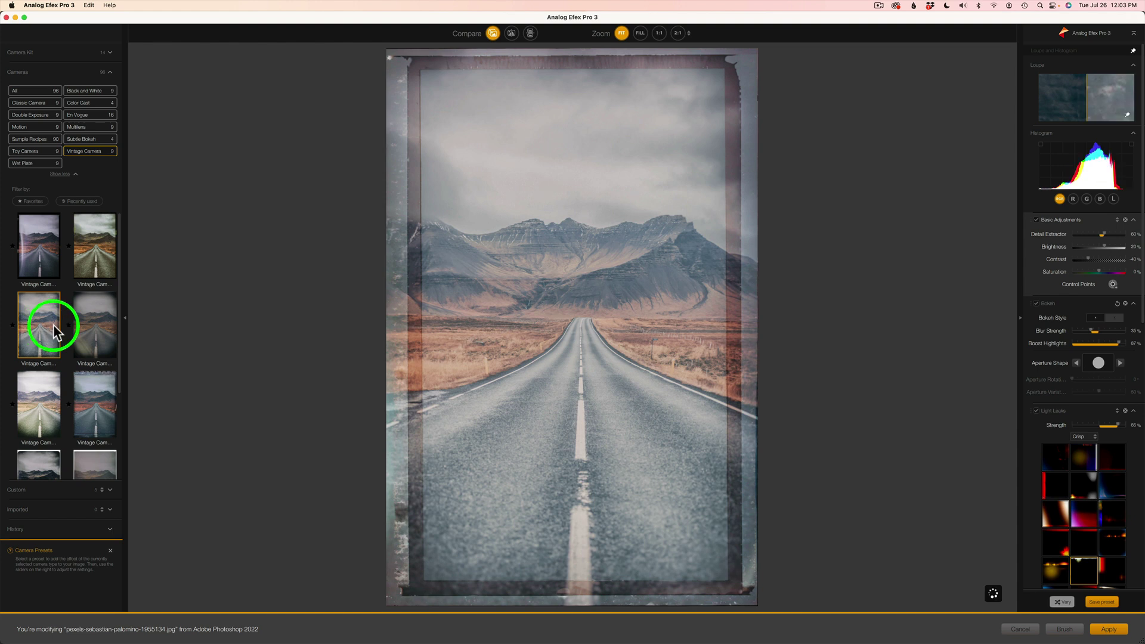
{"action": "left_click", "coordinate": [97, 321]}
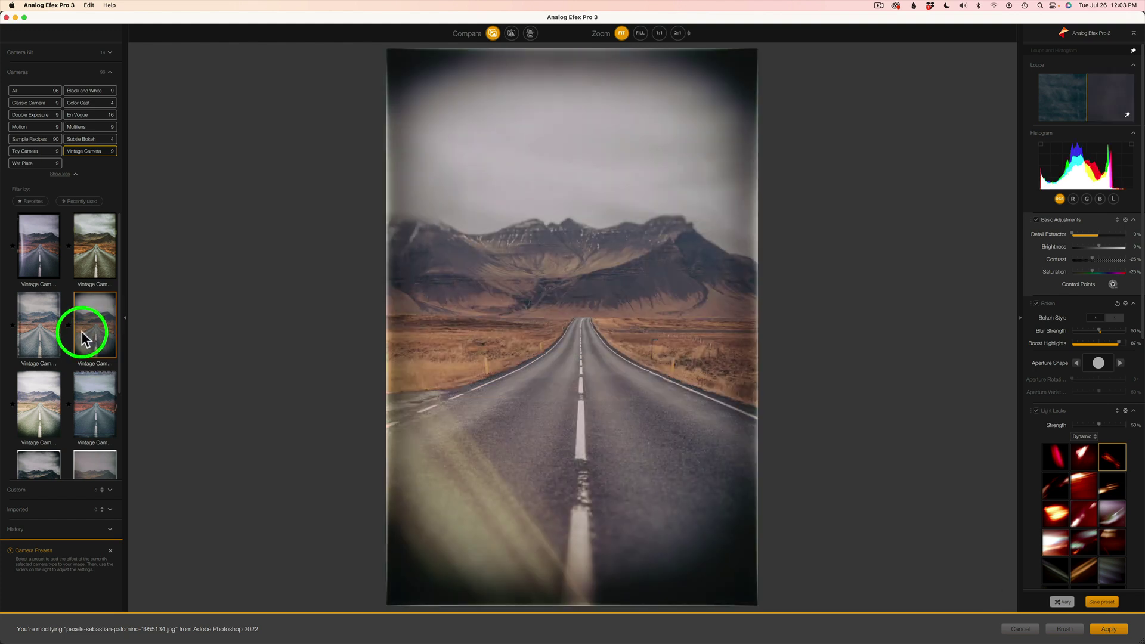
{"action": "scroll", "coordinate": [60, 399], "scroll_direction": "down", "scroll_amount": 2}
{"action": "scroll", "coordinate": [60, 406], "scroll_direction": "down", "scroll_amount": 3}
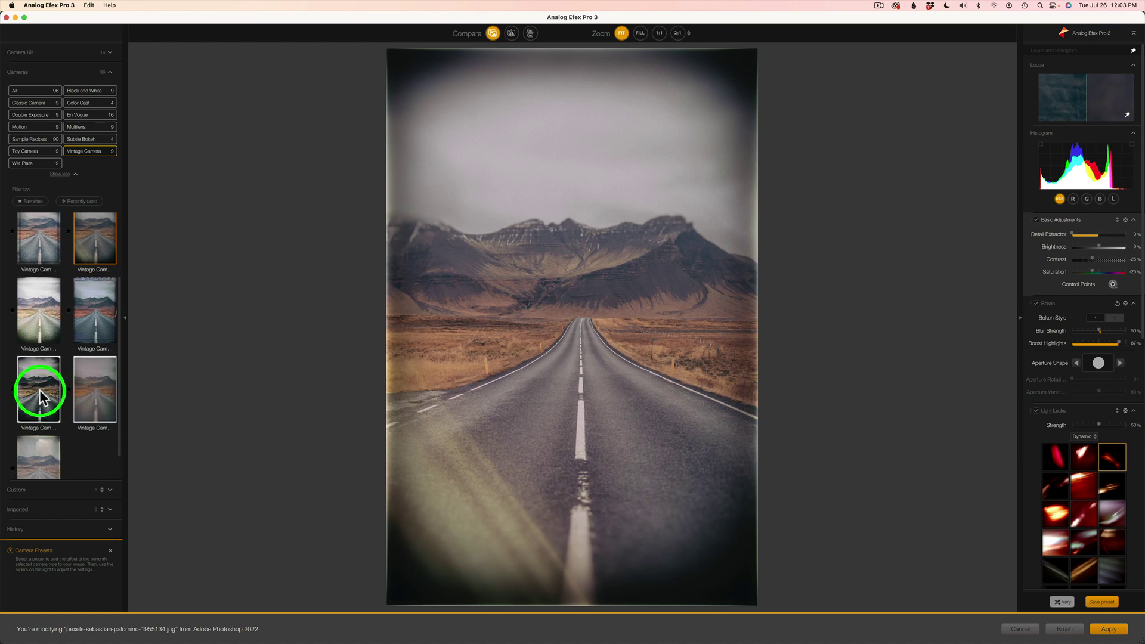
Apply a high-contrast Vintage Camera preset, try two frame styles, then switch Frames off.
{"action": "left_click", "coordinate": [37, 389]}
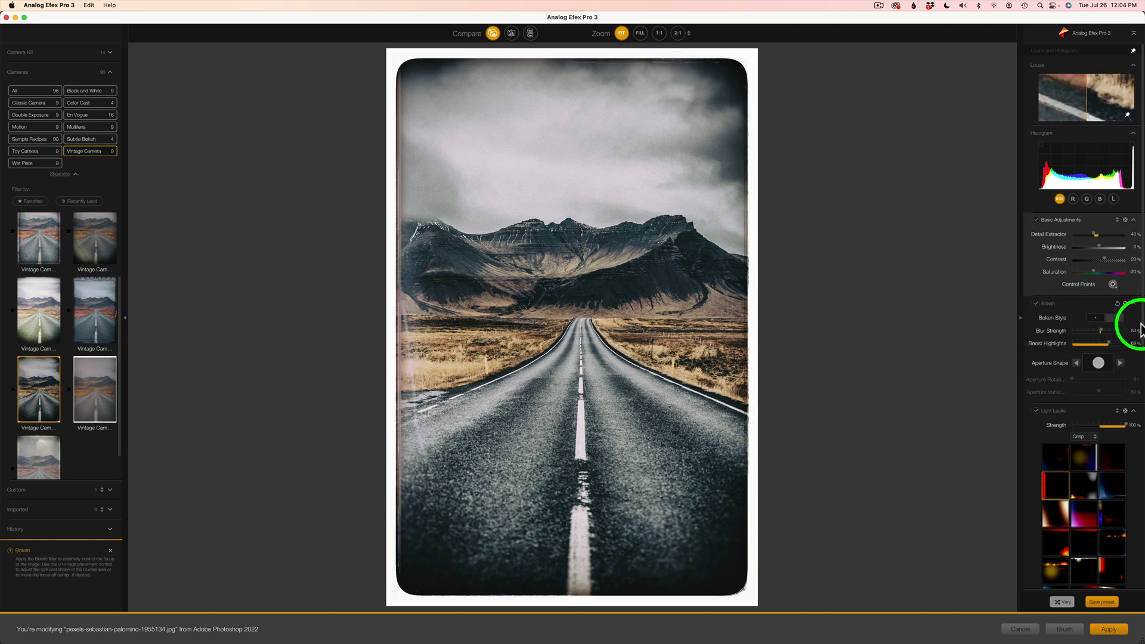
{"action": "left_click_drag", "start_coordinate": [1141, 330], "coordinate": [1136, 603]}
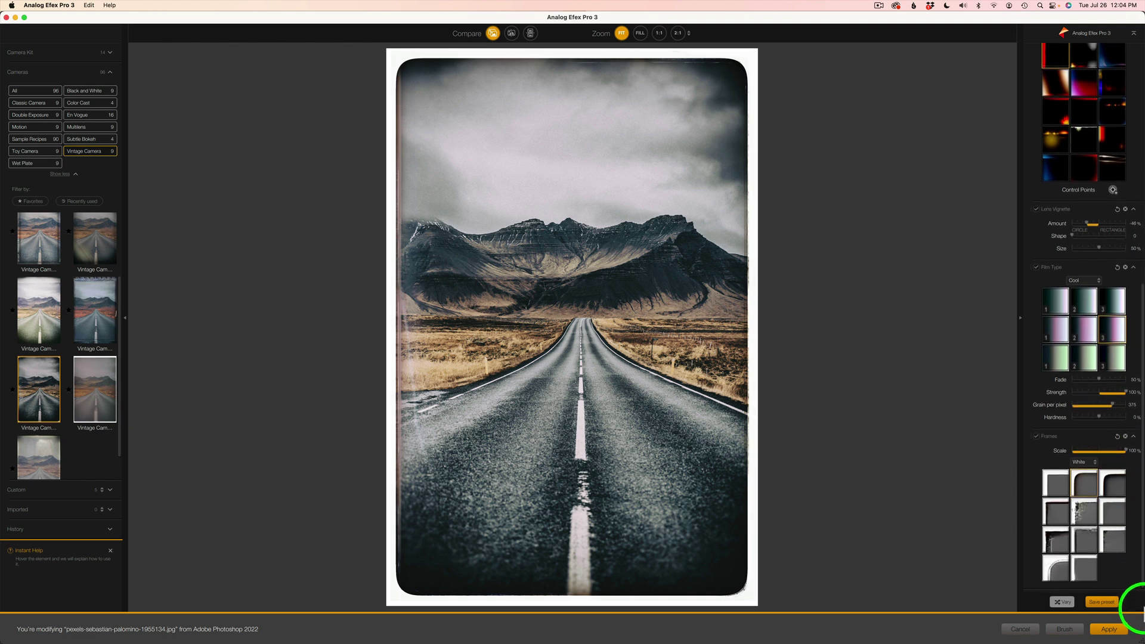
{"action": "left_click", "coordinate": [1117, 488]}
{"action": "left_click", "coordinate": [1054, 544]}
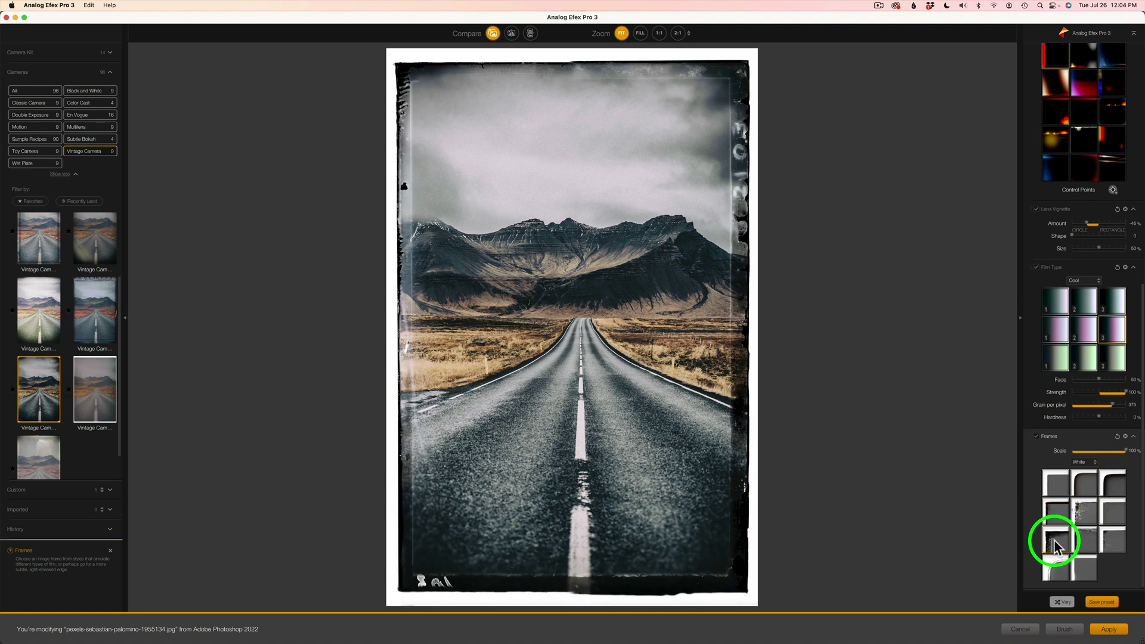
{"action": "left_click", "coordinate": [1038, 439]}
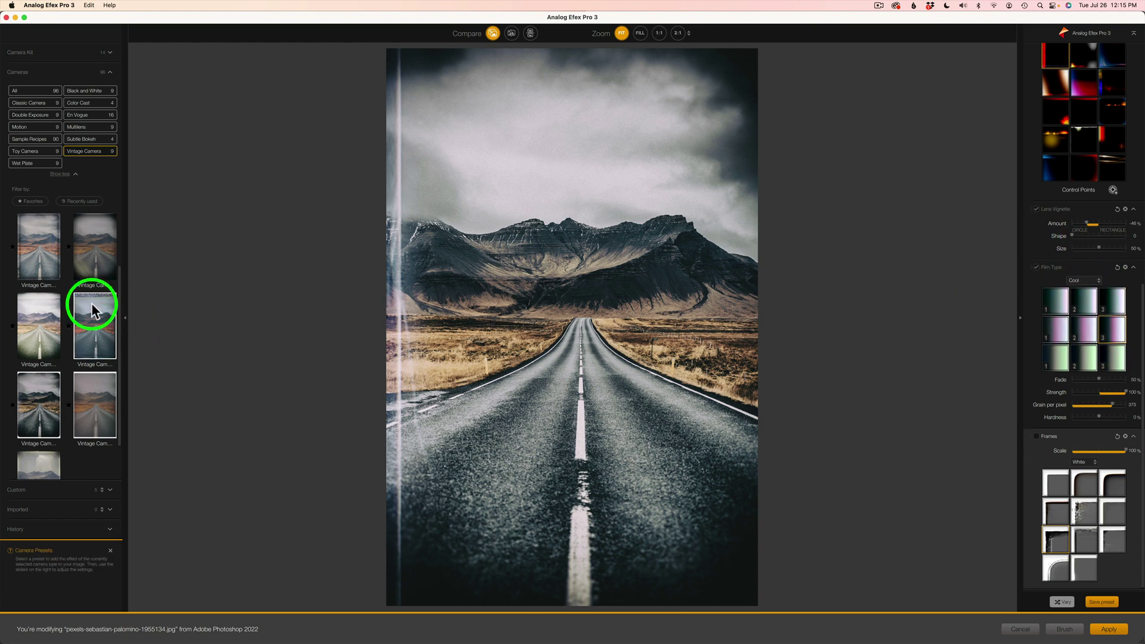
Apply the warm, Subtle-film Vintage Camera preset with a filmstrip frame and star it.
{"action": "scroll", "coordinate": [92, 304], "scroll_direction": "up", "scroll_amount": 2}
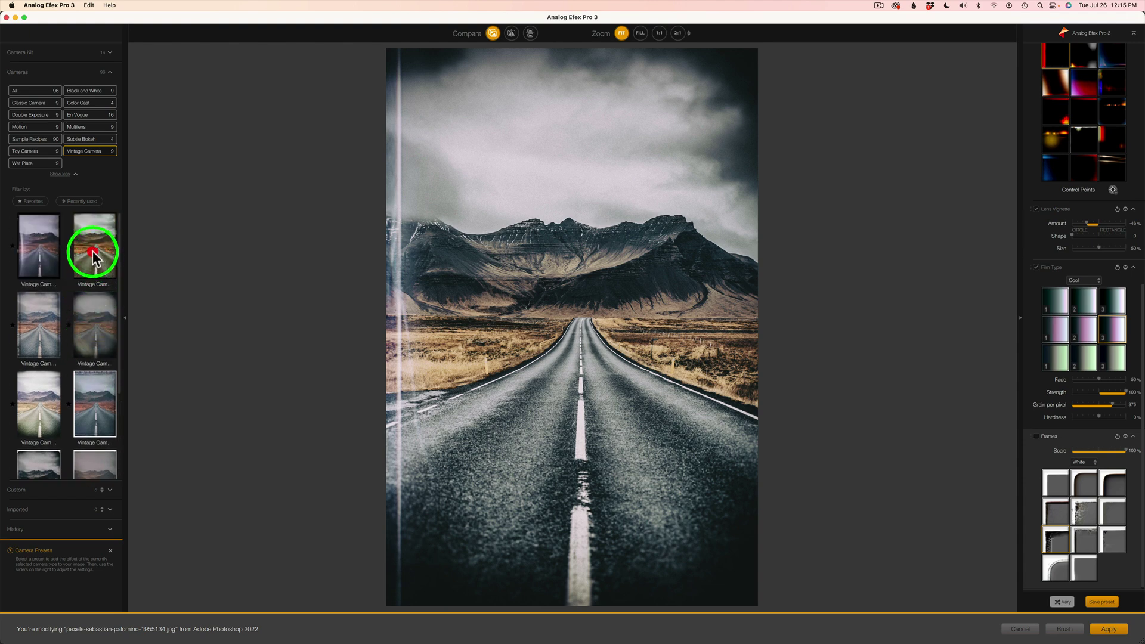
{"action": "left_click", "coordinate": [93, 258]}
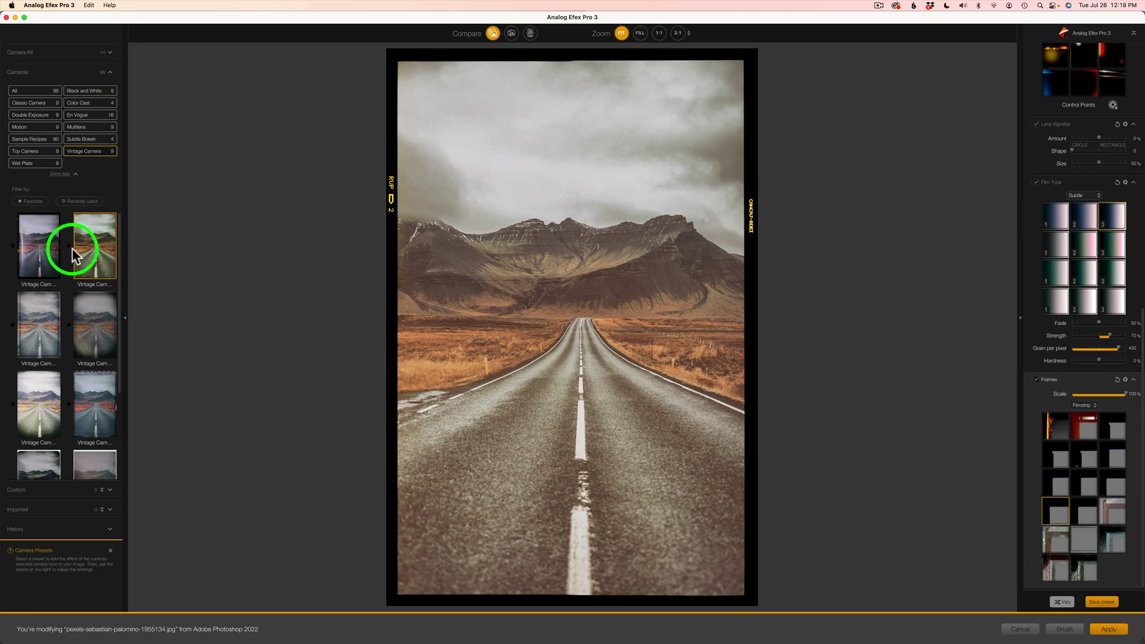
{"action": "left_click", "coordinate": [69, 246]}
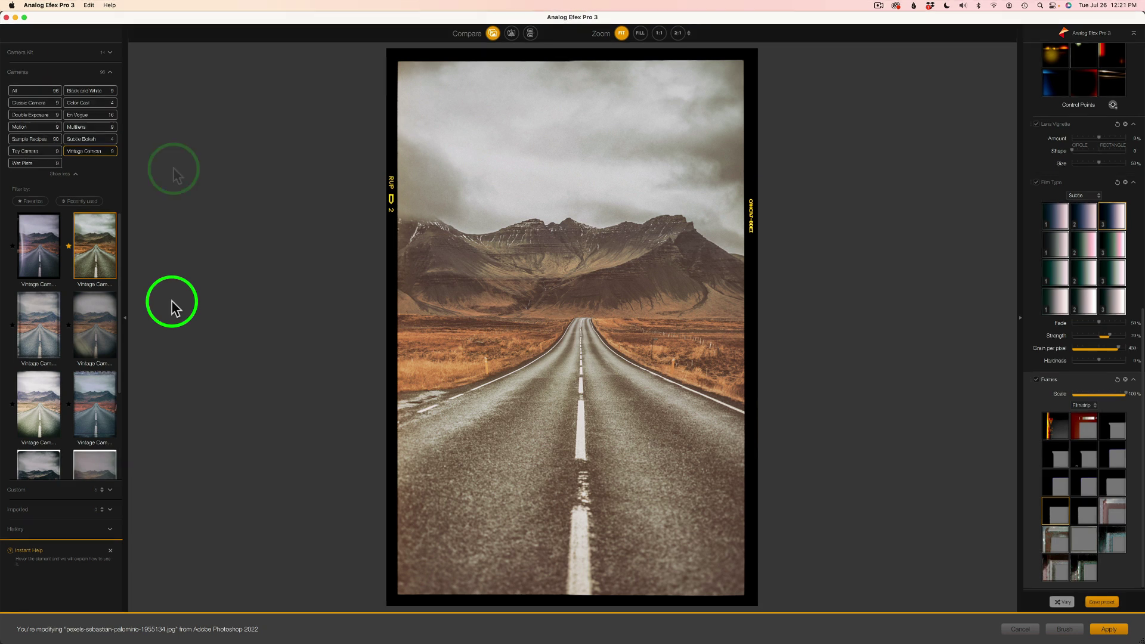
Show the Black and White presets, apply the second one and star it.
{"action": "left_click", "coordinate": [94, 92]}
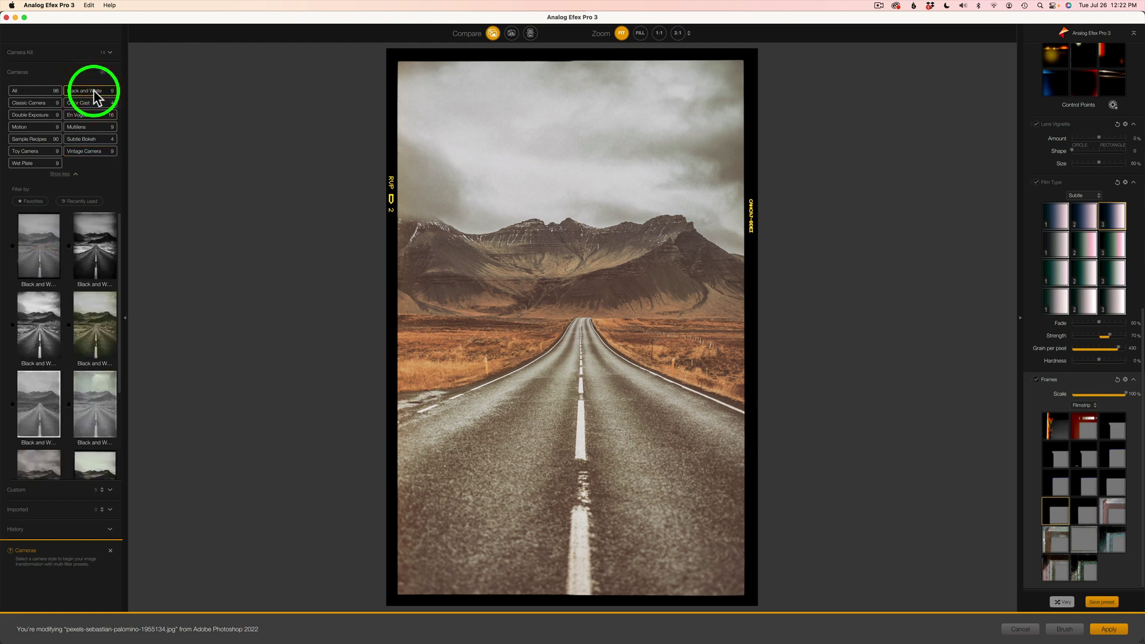
{"action": "left_click", "coordinate": [95, 242]}
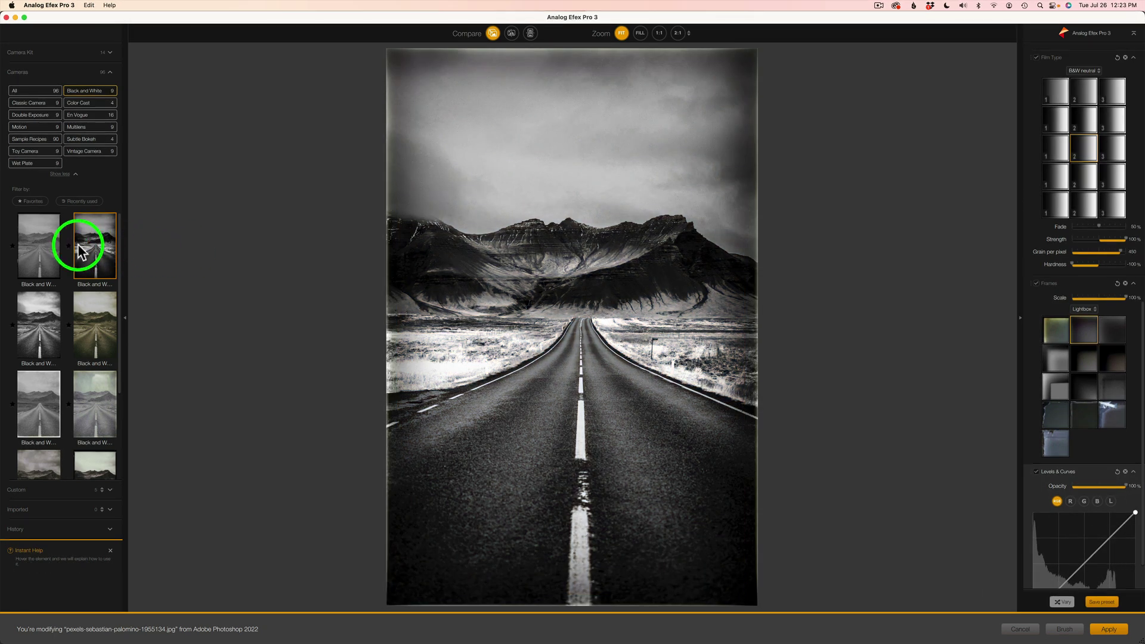
{"action": "left_click", "coordinate": [69, 246]}
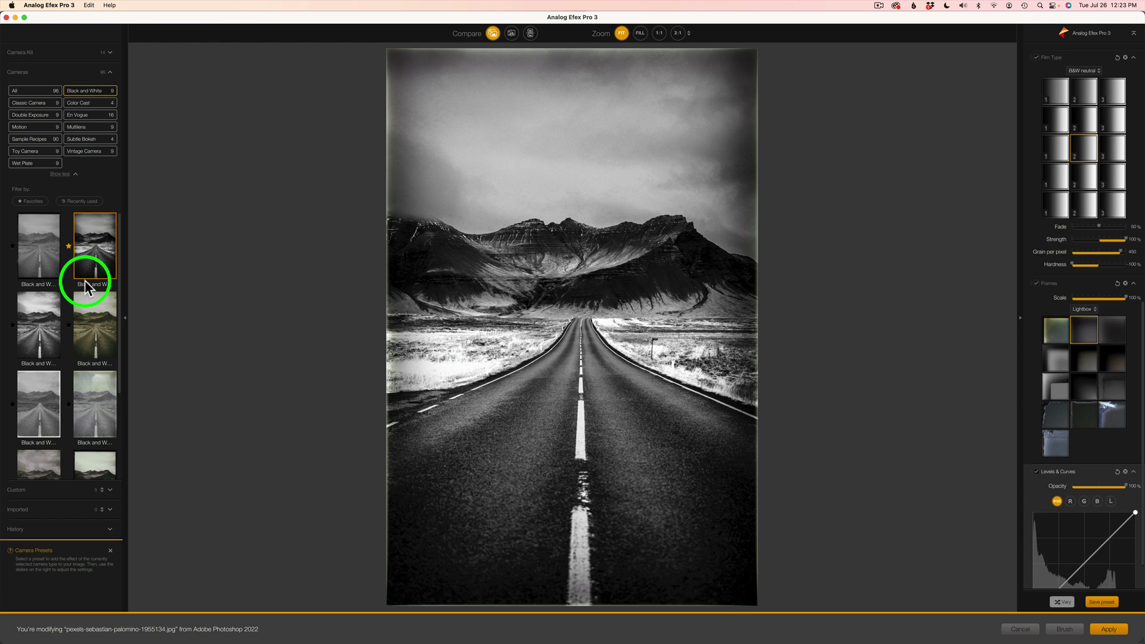
Try further Black and White presets, settling on a toned one with a worn Lightbox frame.
{"action": "scroll", "coordinate": [85, 280], "scroll_direction": "down", "scroll_amount": 2}
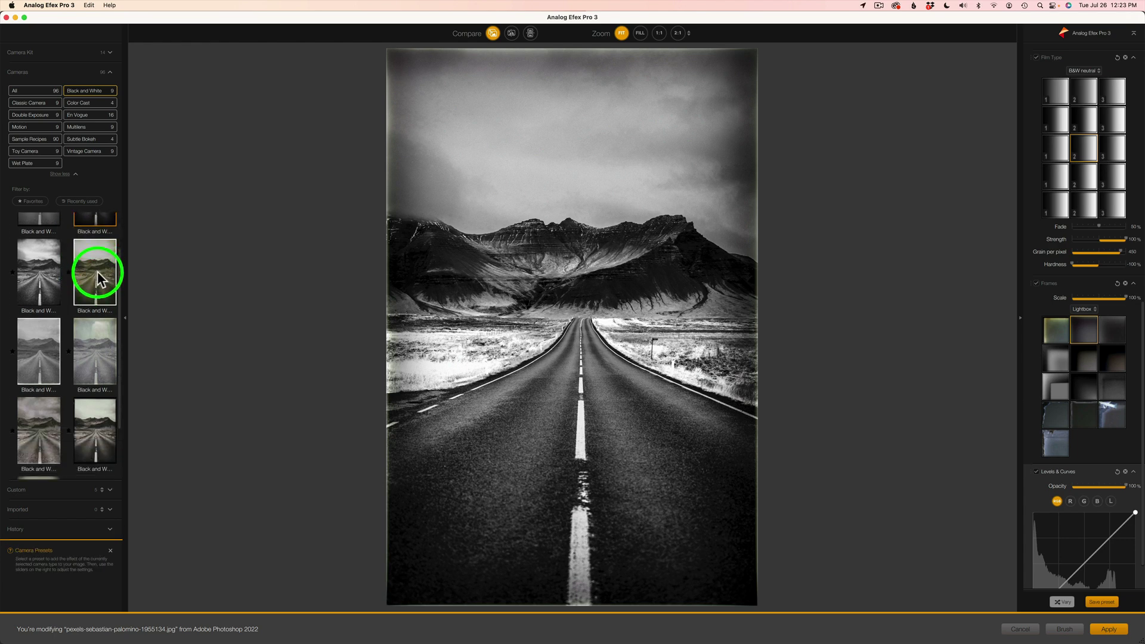
{"action": "left_click", "coordinate": [98, 275]}
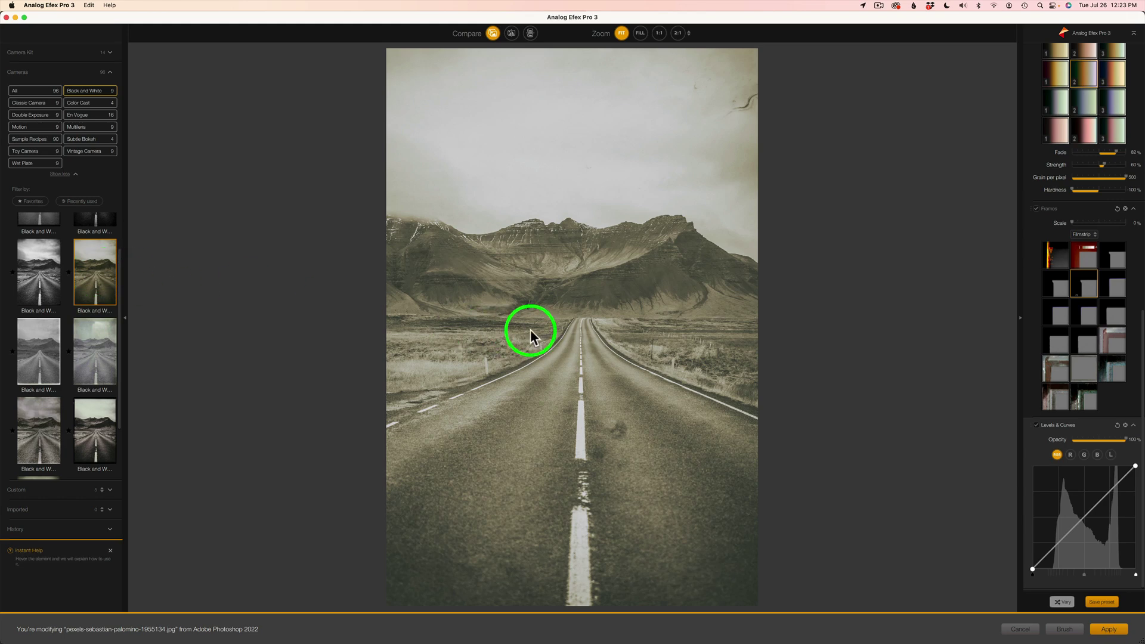
{"action": "scroll", "coordinate": [92, 322], "scroll_direction": "down", "scroll_amount": 3}
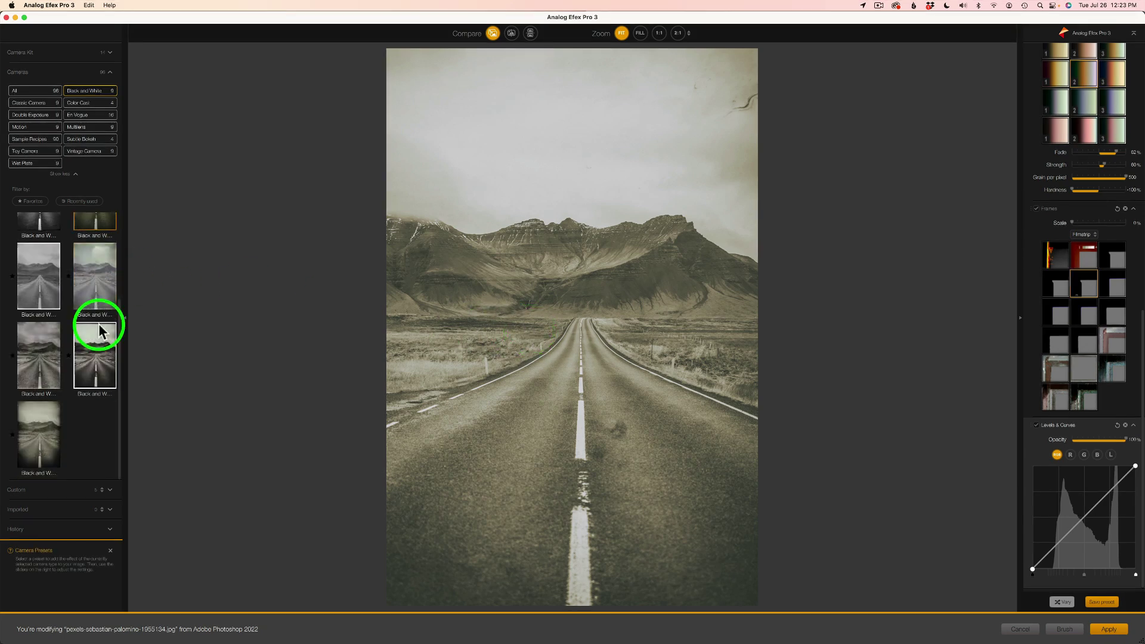
{"action": "left_click", "coordinate": [52, 360]}
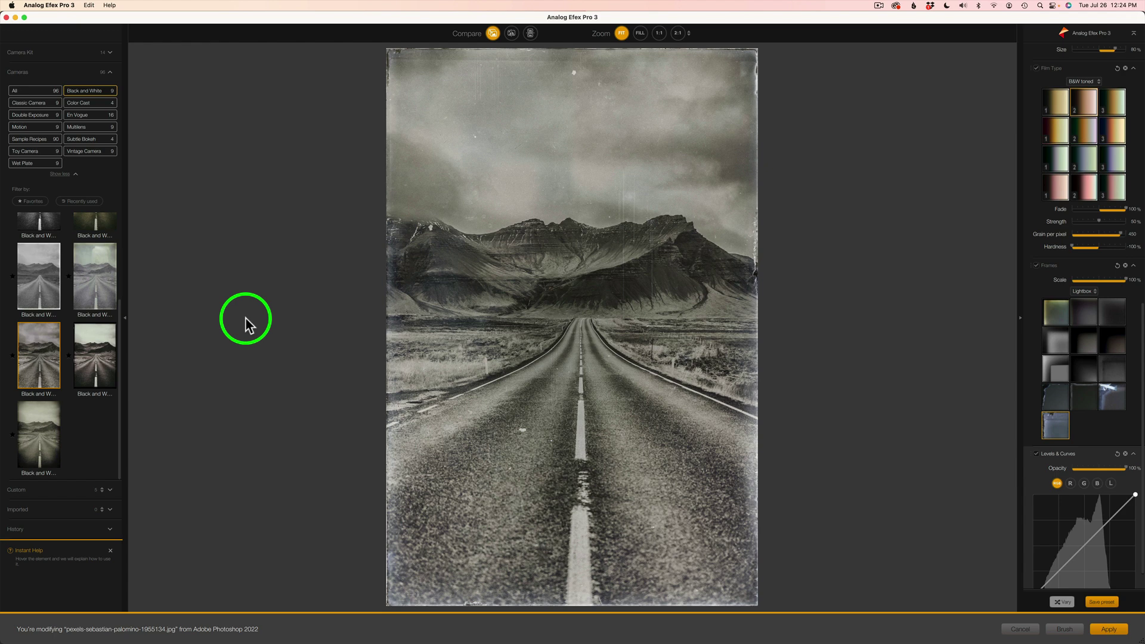
{"action": "scroll", "coordinate": [86, 292], "scroll_direction": "up", "scroll_amount": 5}
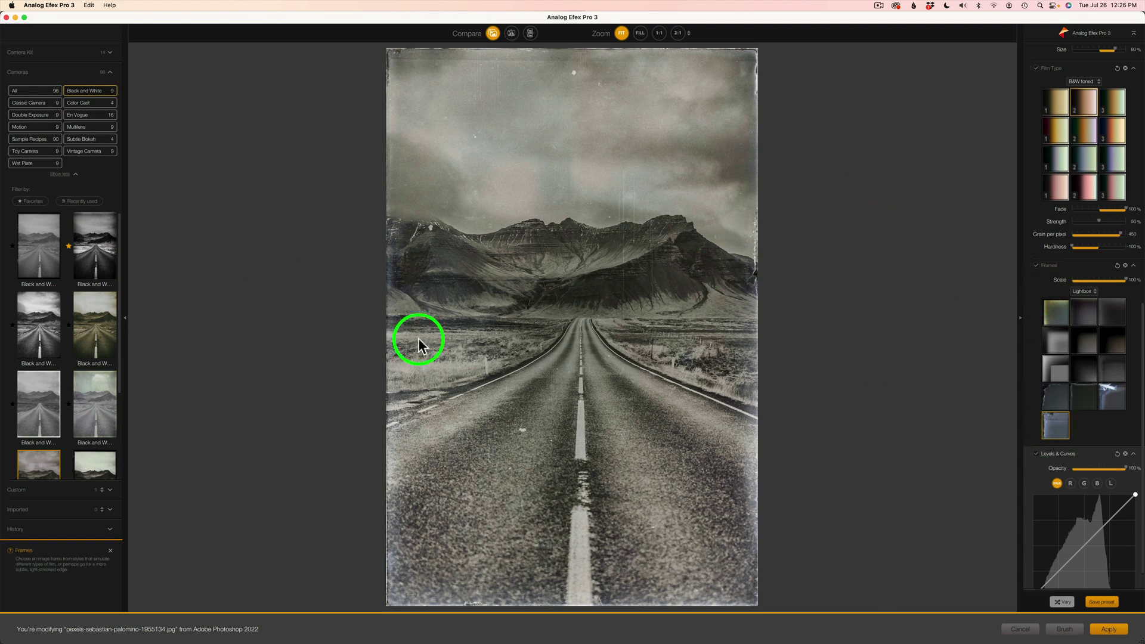
Apply a cool, vignetted Classic Camera preset with golden fields and star it.
{"action": "left_click", "coordinate": [34, 105]}
{"action": "left_click", "coordinate": [44, 246]}
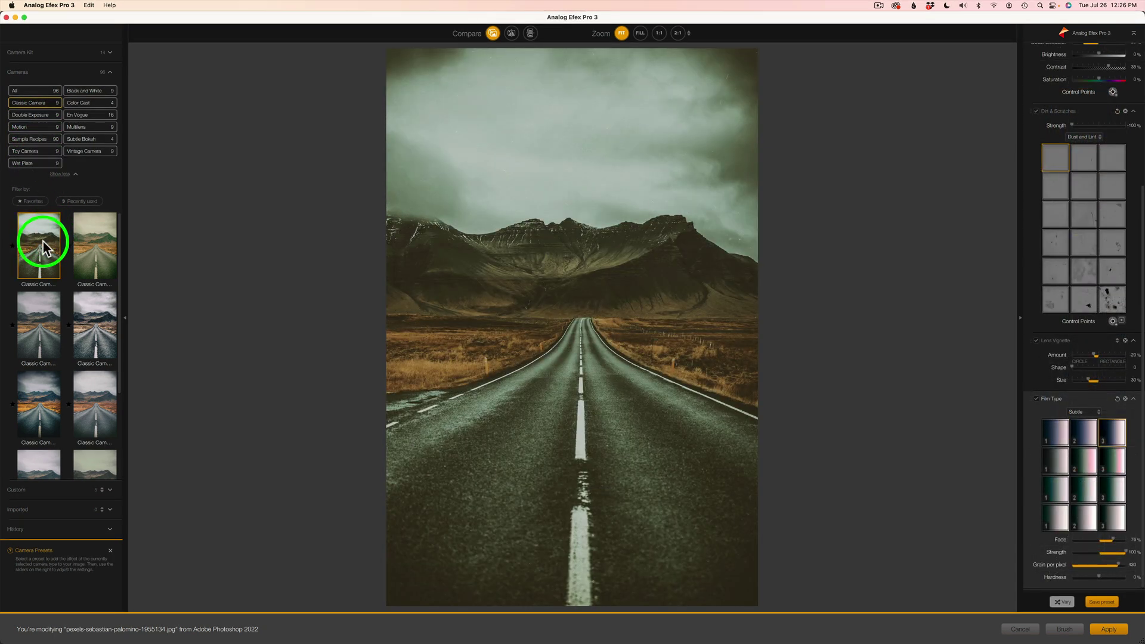
{"action": "scroll", "coordinate": [45, 334], "scroll_direction": "down", "scroll_amount": 3}
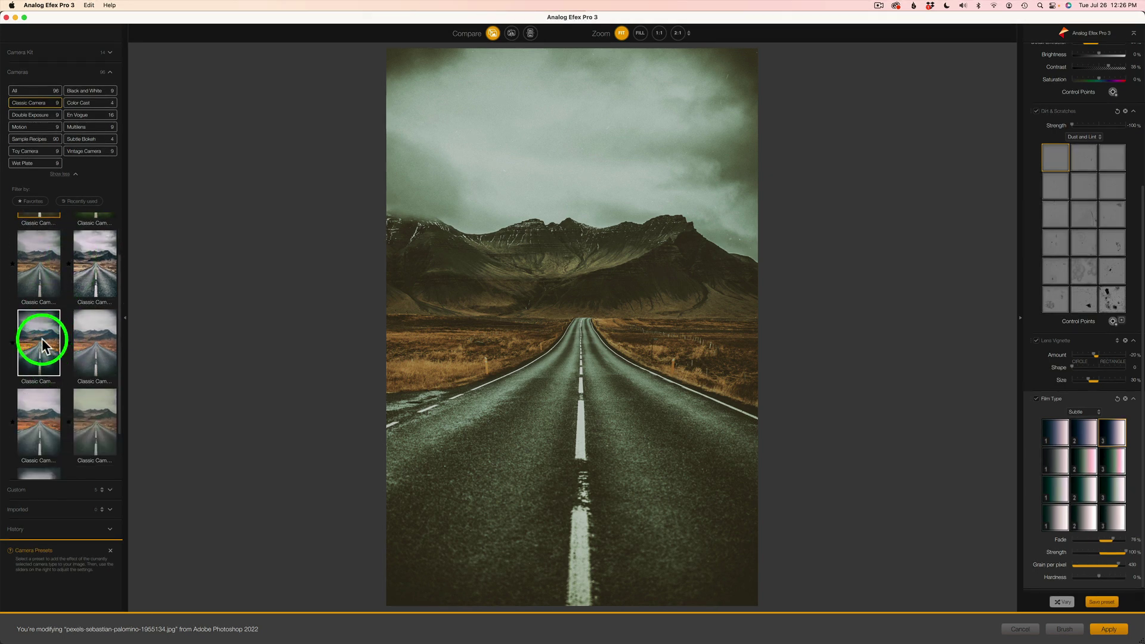
{"action": "left_click", "coordinate": [42, 338]}
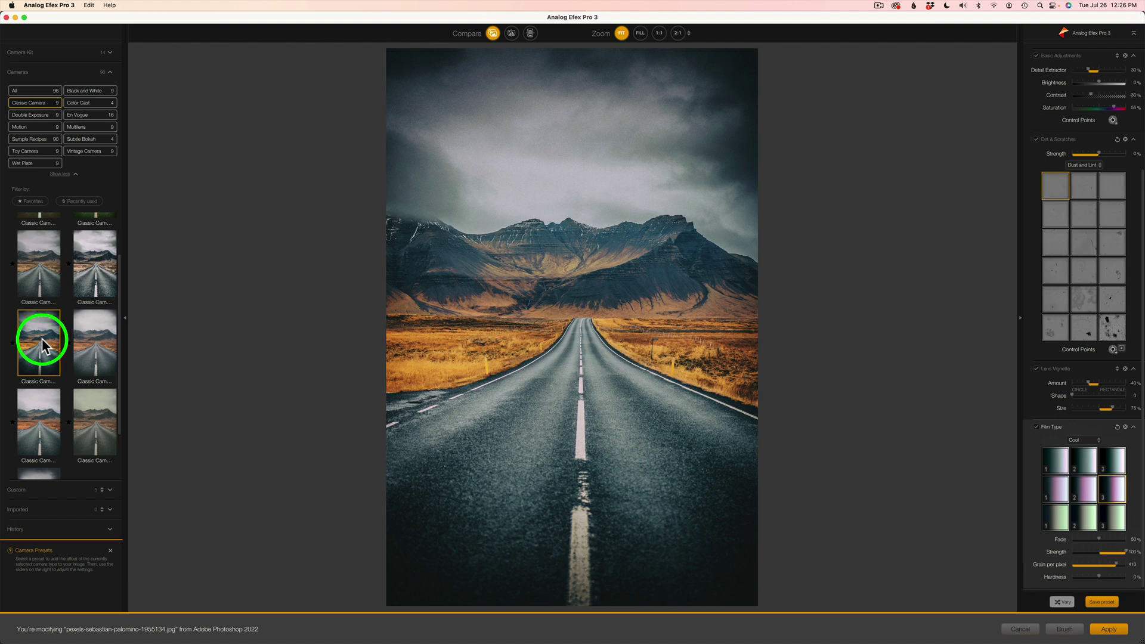
{"action": "left_click", "coordinate": [12, 343]}
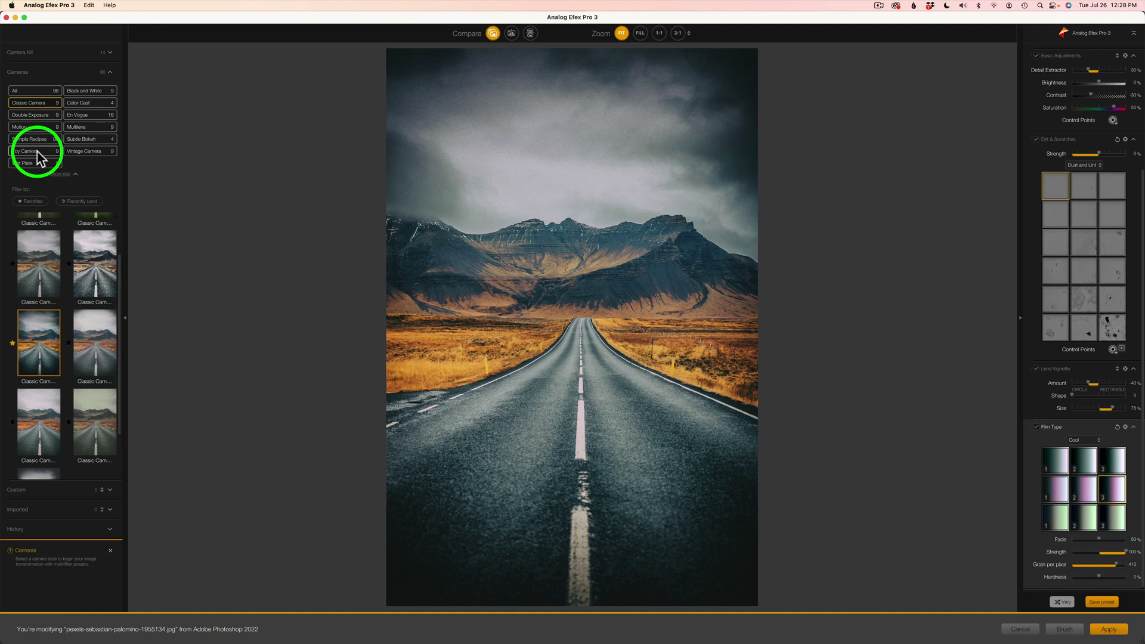
Try Toy Camera 1 and 2, then apply Toy Camera 4 for a heavy round vignette.
{"action": "left_click", "coordinate": [37, 152]}
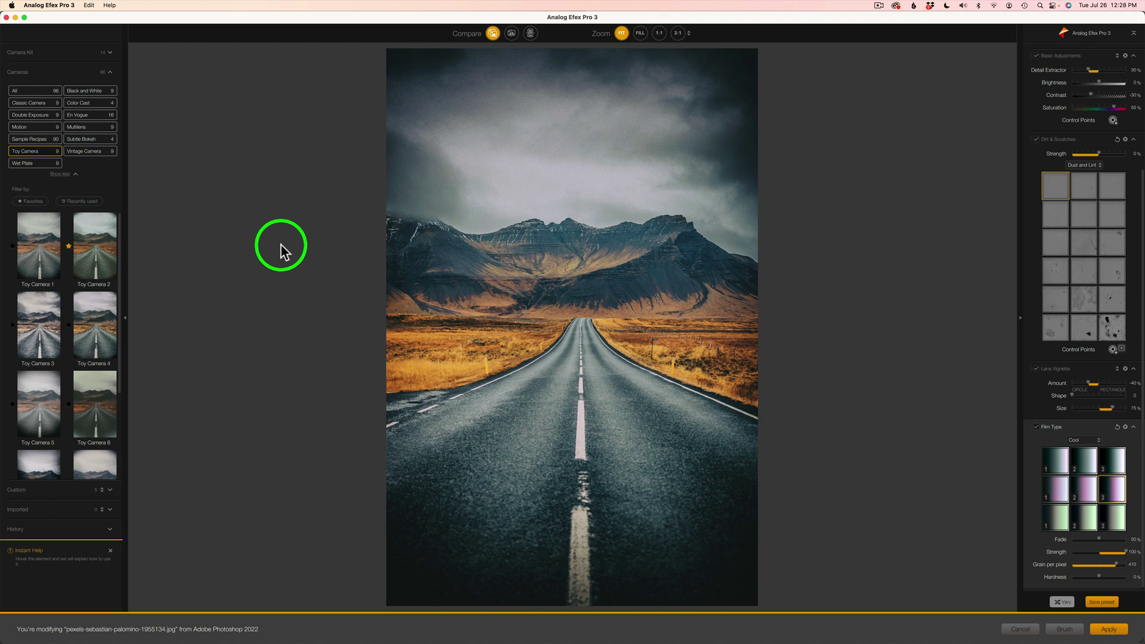
{"action": "left_click", "coordinate": [41, 247]}
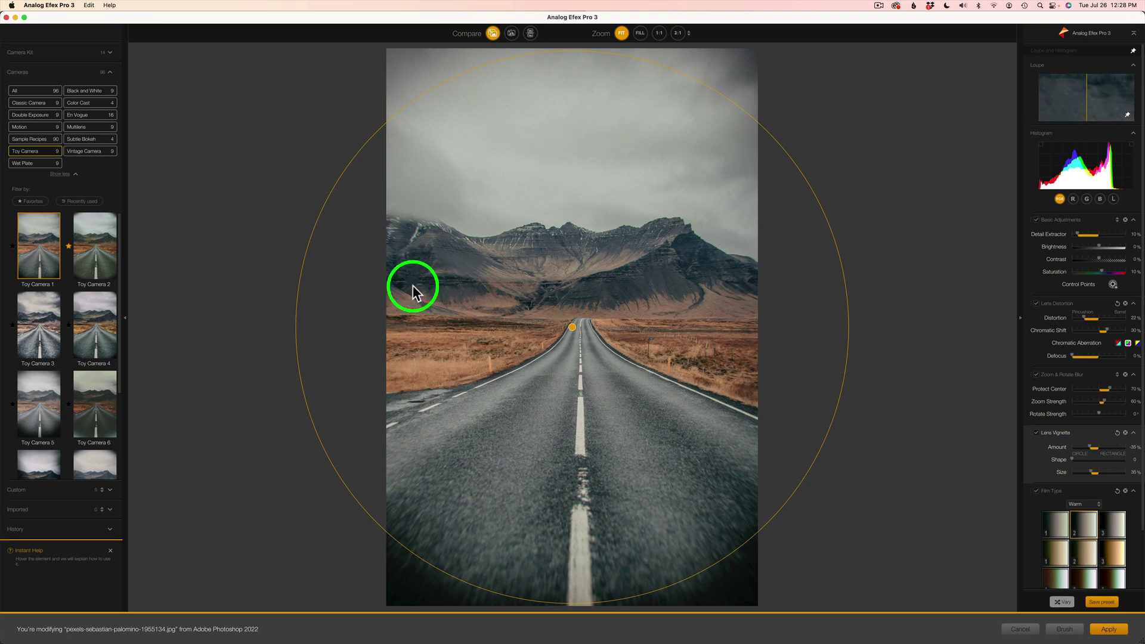
{"action": "left_click", "coordinate": [101, 258]}
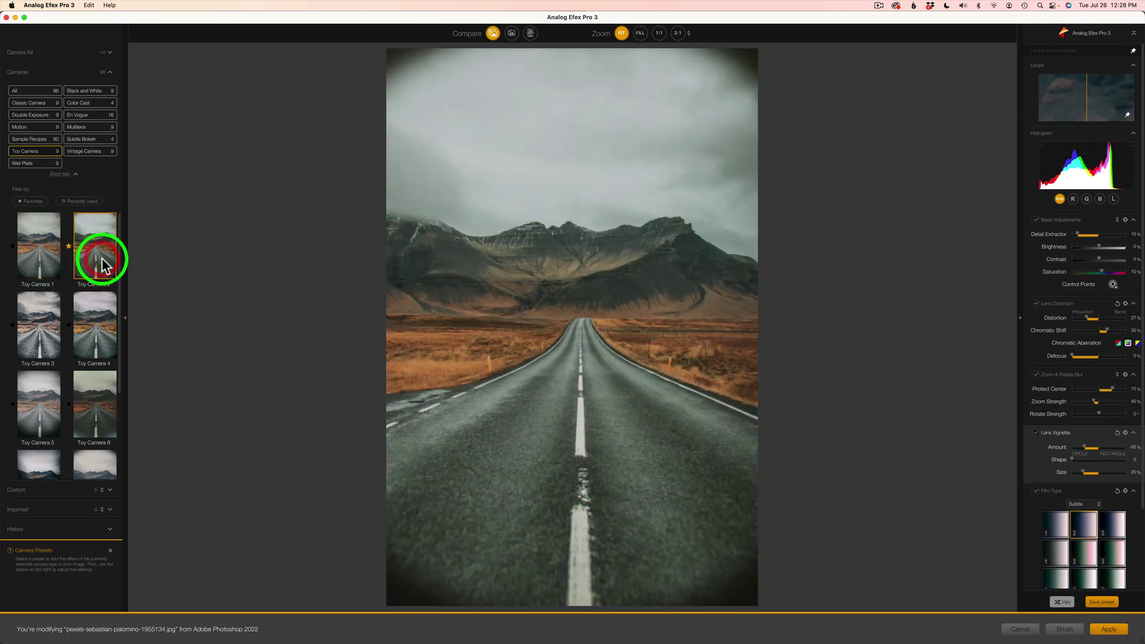
{"action": "left_click", "coordinate": [97, 325]}
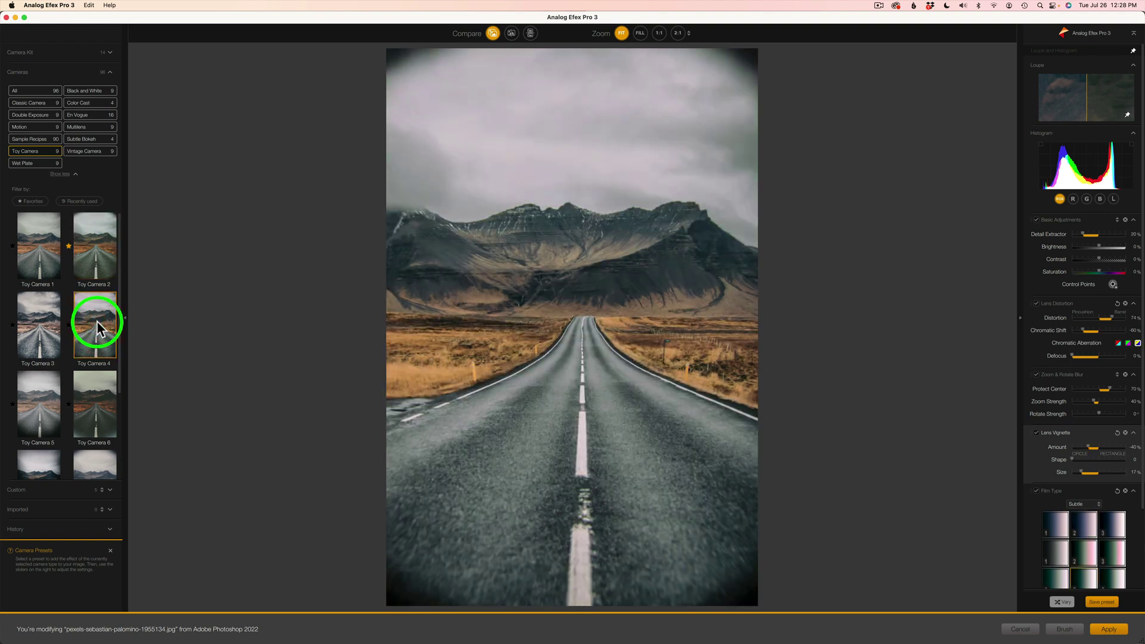
{"action": "scroll", "coordinate": [97, 400], "scroll_direction": "down", "scroll_amount": 2}
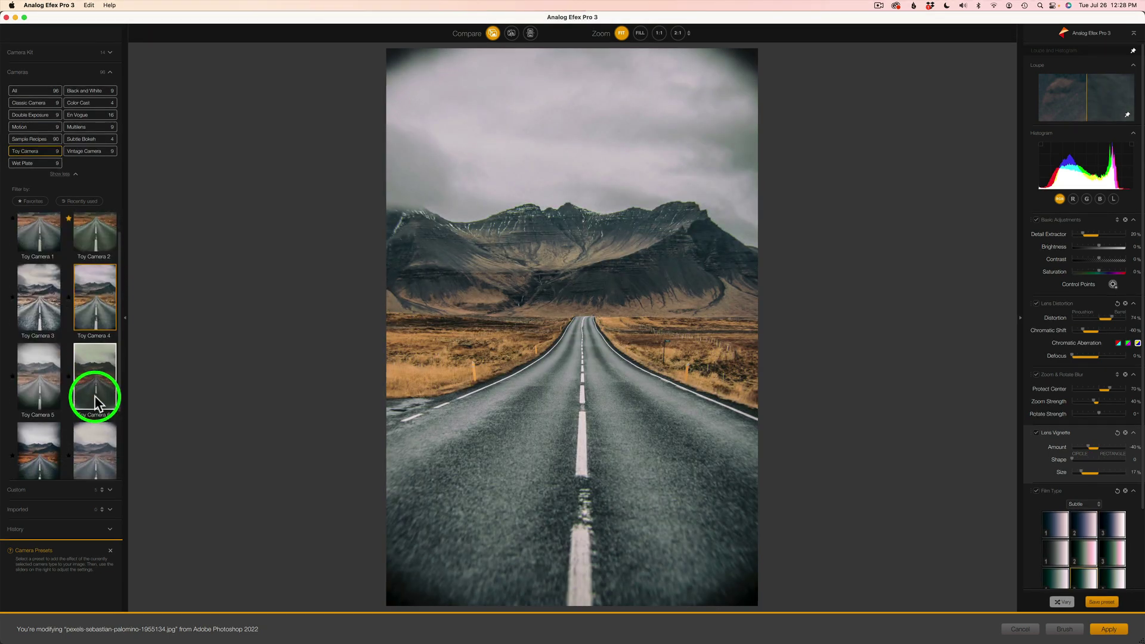
{"action": "scroll", "coordinate": [94, 396], "scroll_direction": "down", "scroll_amount": 1}
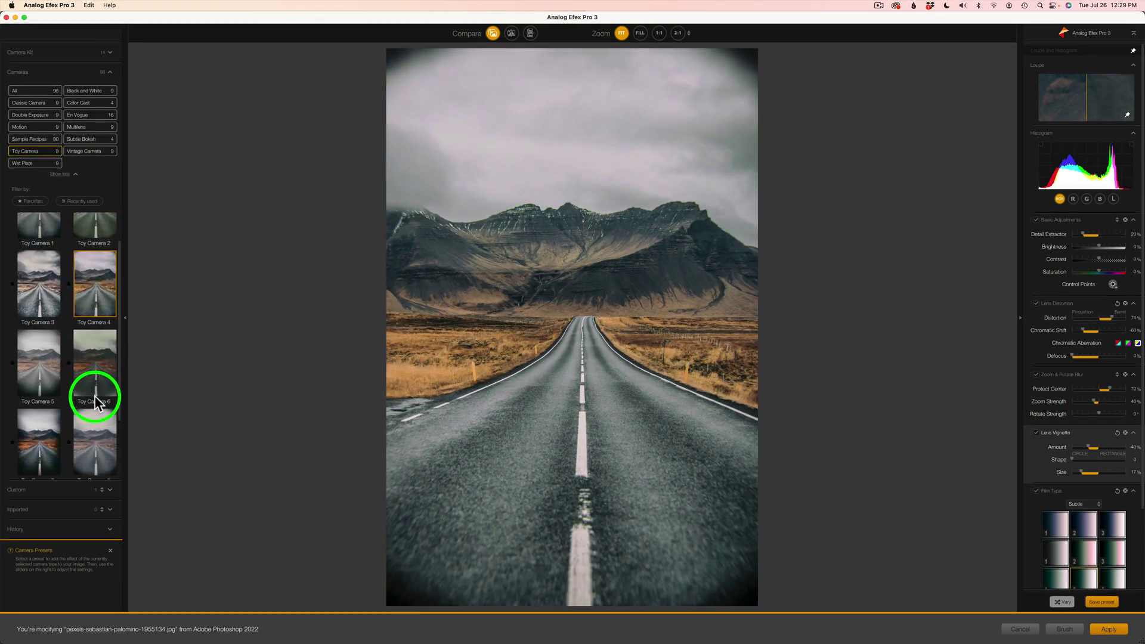
Apply Toy Camera 6 for muted, pale-skied tones with zoom-blurred edges.
{"action": "left_click", "coordinate": [96, 347]}
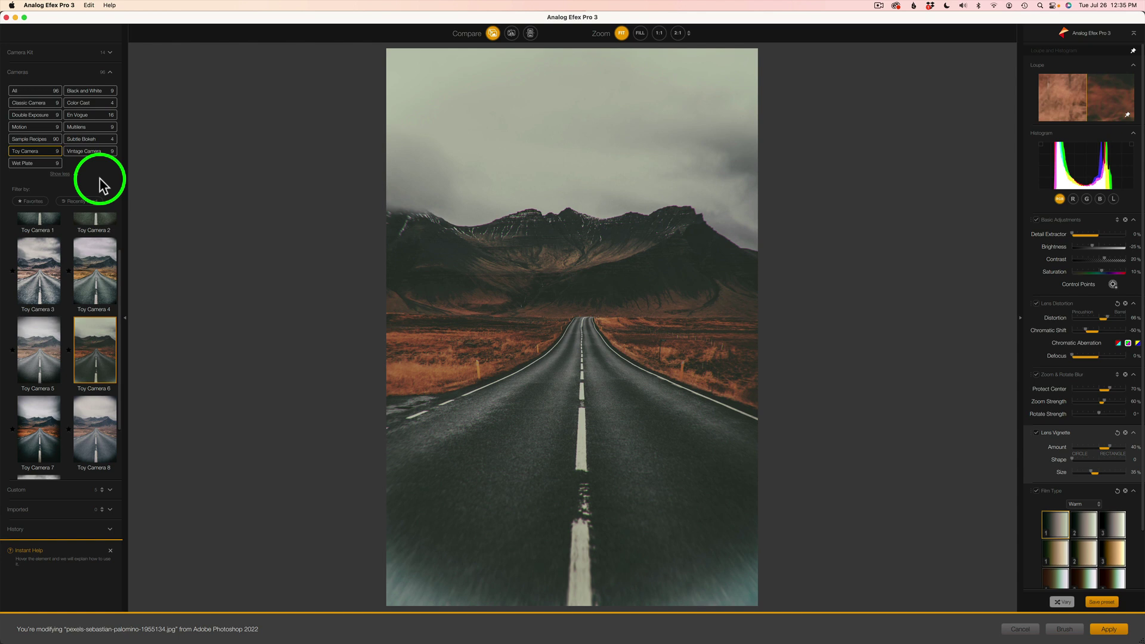
Apply the Motion 1 zoom-blur preset from the Motion category and star it as a favourite.
{"action": "left_click", "coordinate": [35, 129]}
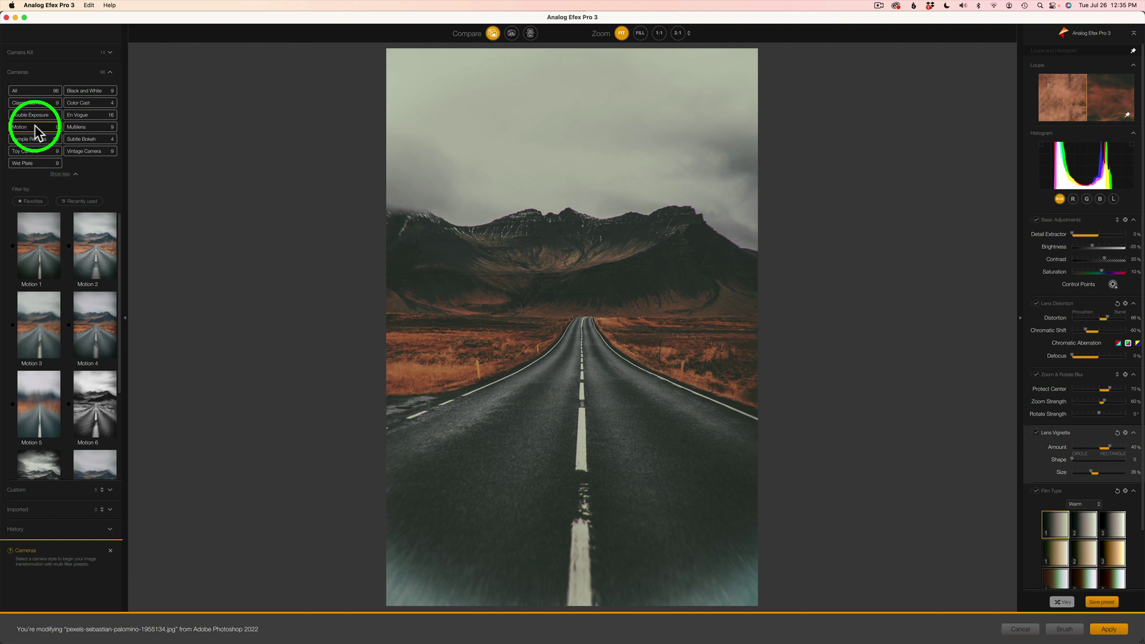
{"action": "left_click", "coordinate": [38, 244]}
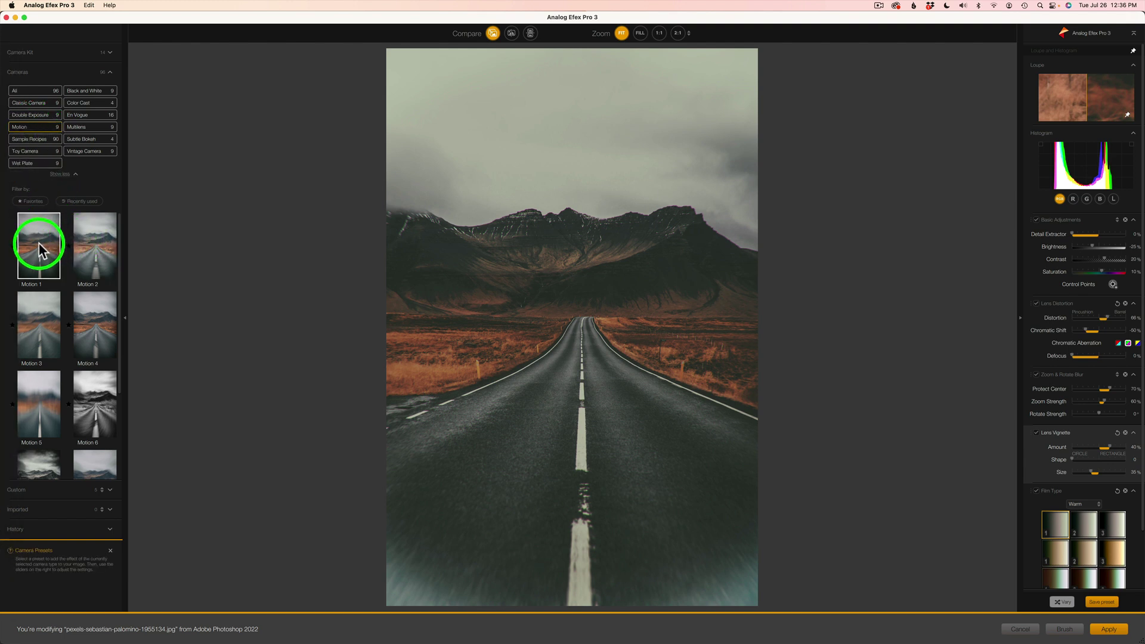
{"action": "left_click", "coordinate": [38, 243]}
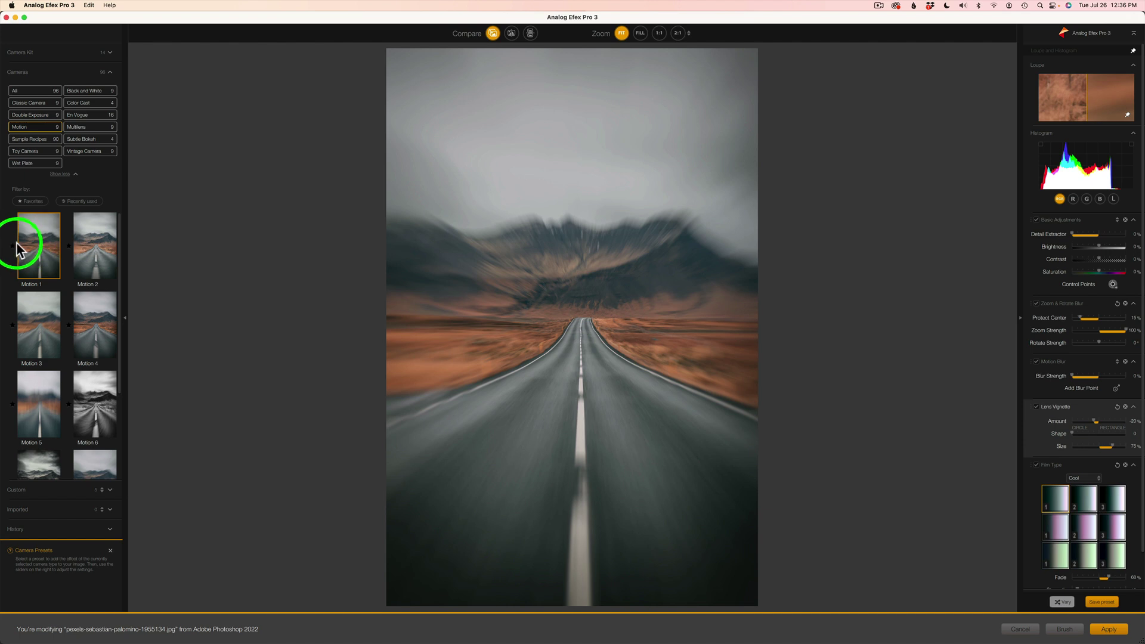
{"action": "left_click", "coordinate": [12, 245]}
Compare the Motion 2 and Motion 4 presets, then settle on Motion 3 for heavy streaky blur.
{"action": "left_click", "coordinate": [97, 249]}
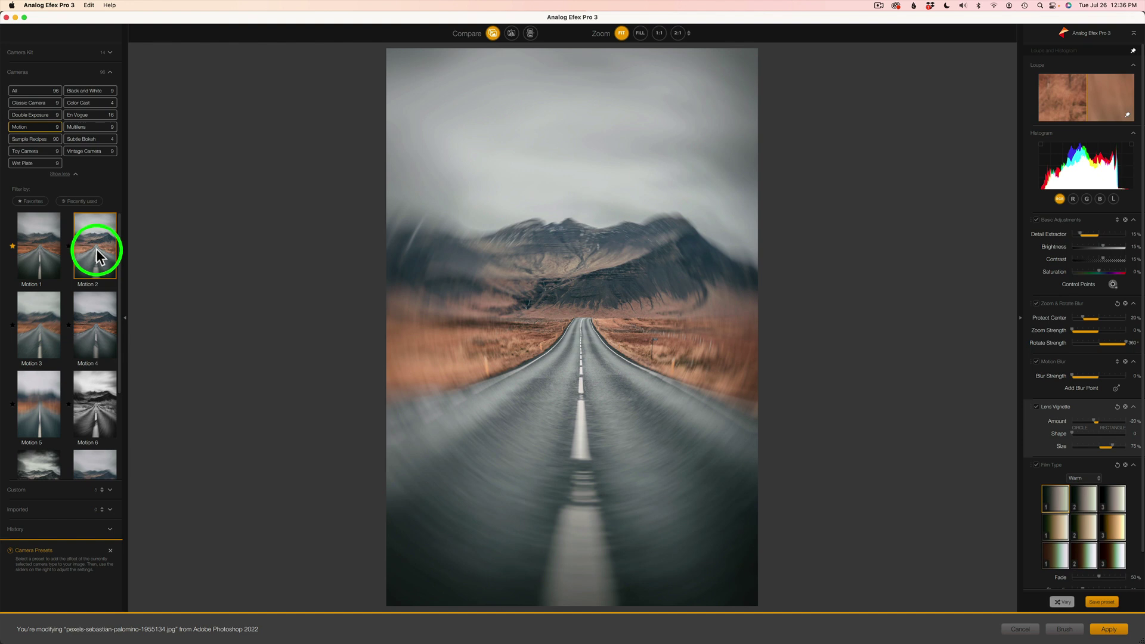
{"action": "left_click", "coordinate": [92, 307]}
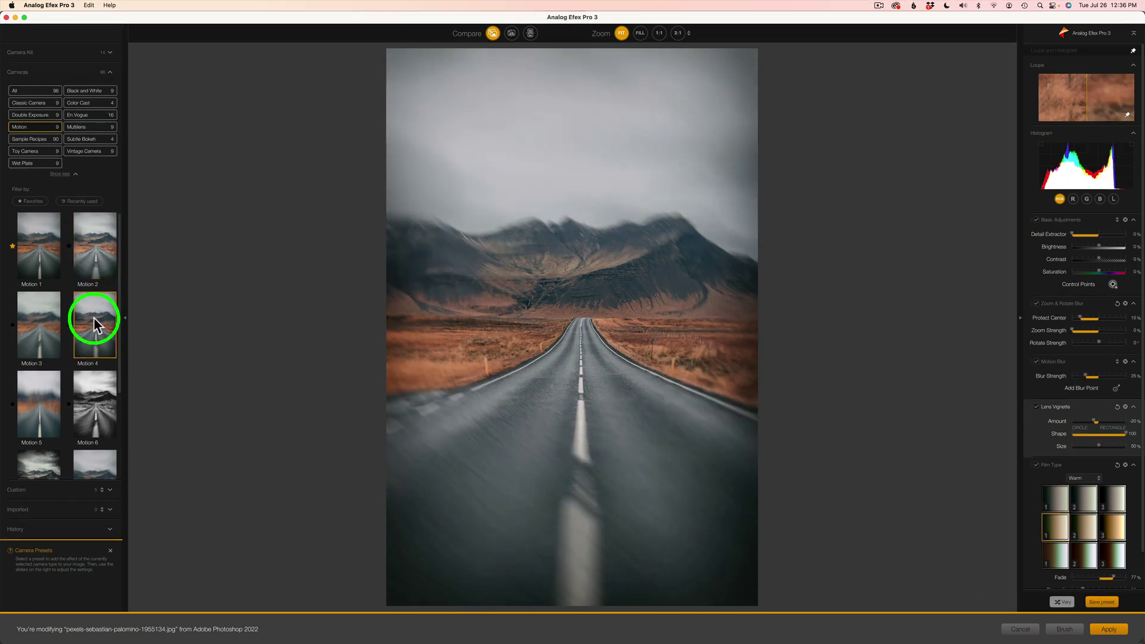
{"action": "left_click", "coordinate": [34, 332]}
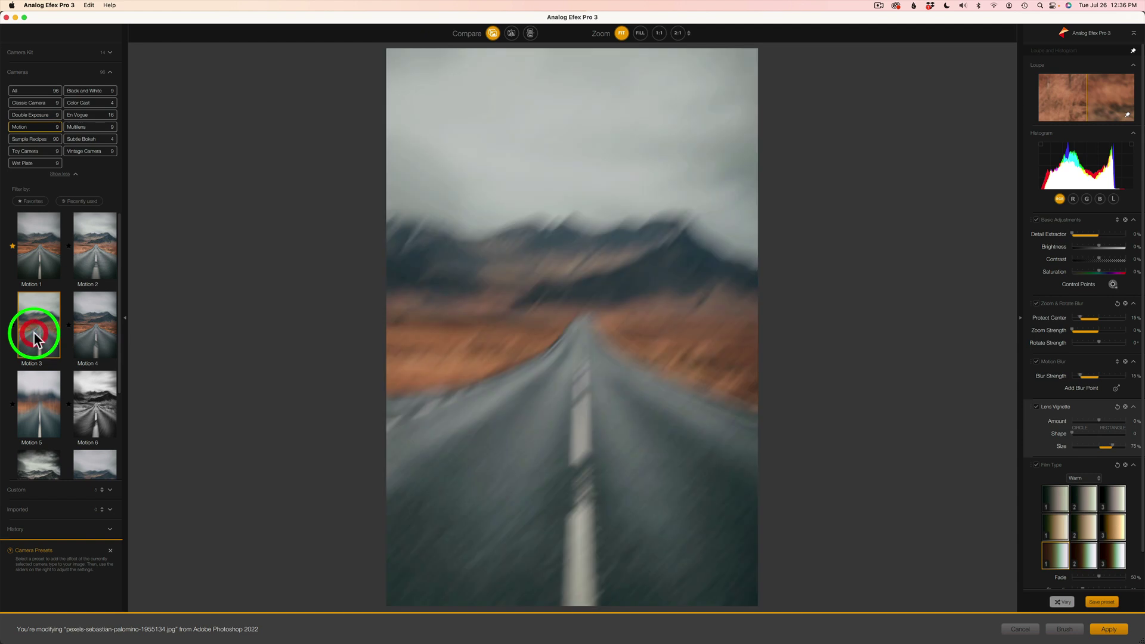
Apply and star the black-and-white Motion 6 preset, then switch to the swirling Motion 9 preset.
{"action": "left_click", "coordinate": [96, 401]}
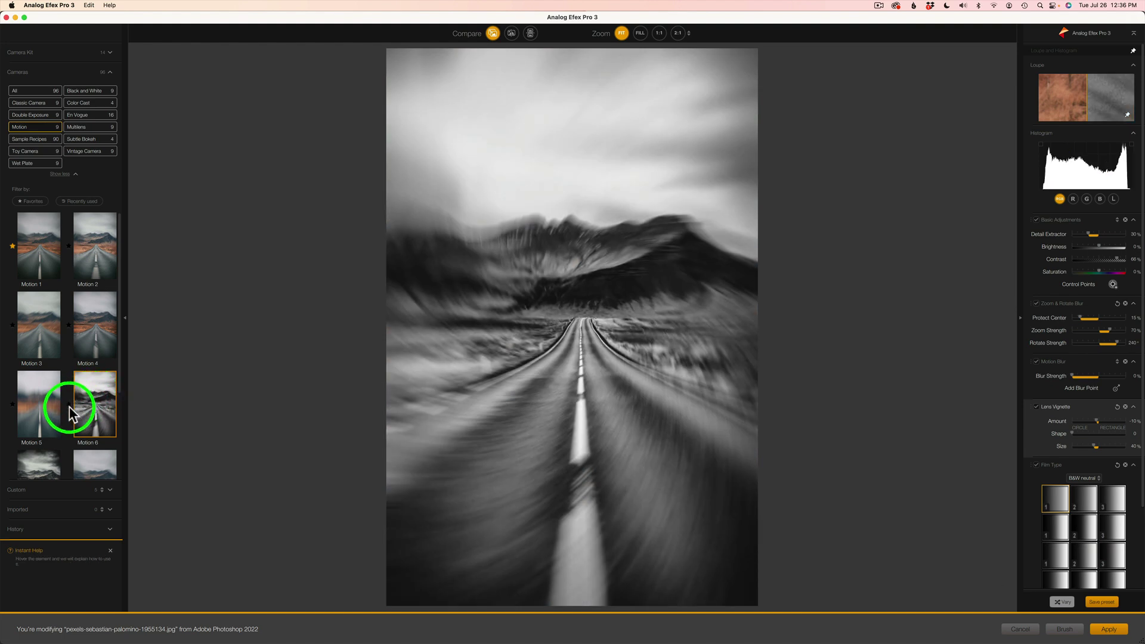
{"action": "left_click", "coordinate": [69, 406]}
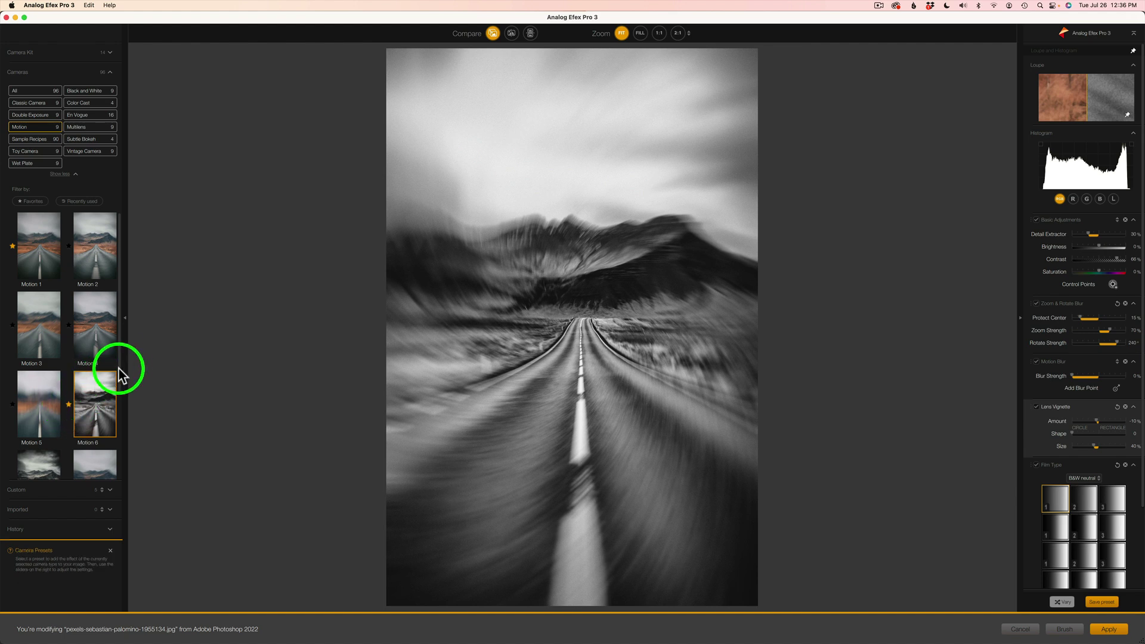
{"action": "left_click_drag", "start_coordinate": [120, 364], "coordinate": [122, 439]}
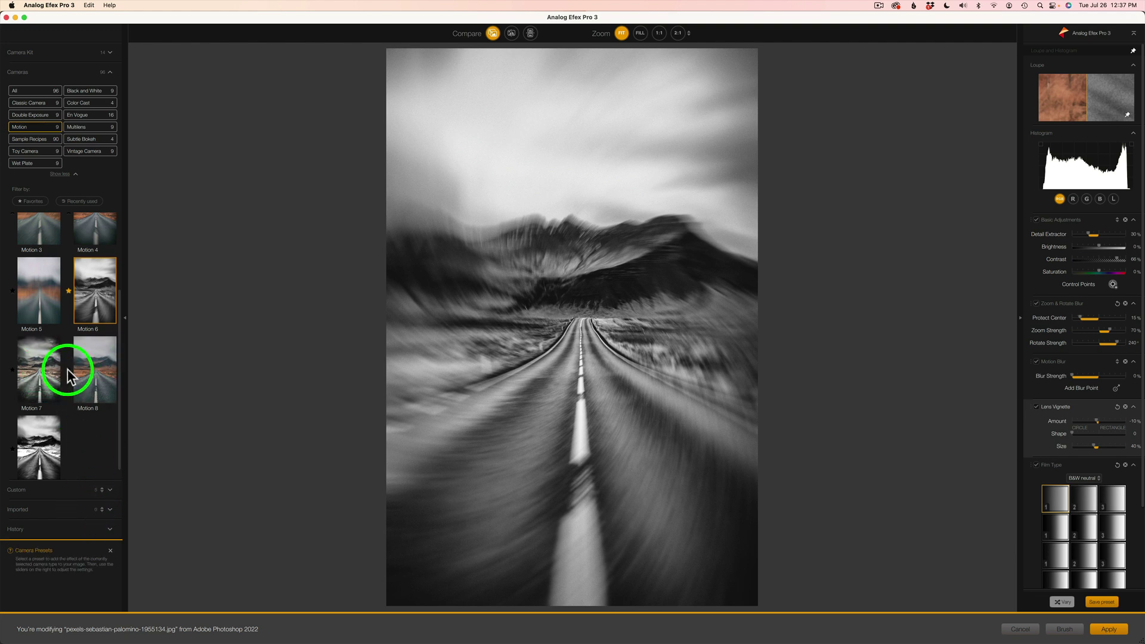
{"action": "left_click", "coordinate": [55, 439]}
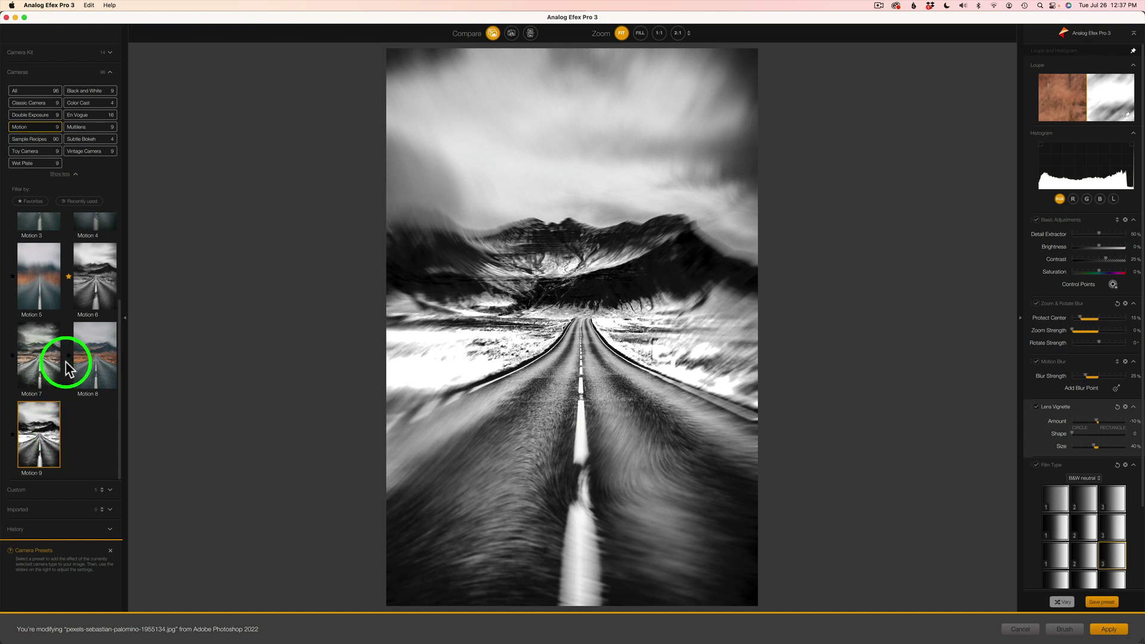
{"action": "scroll", "coordinate": [66, 362], "scroll_direction": "up", "scroll_amount": 4}
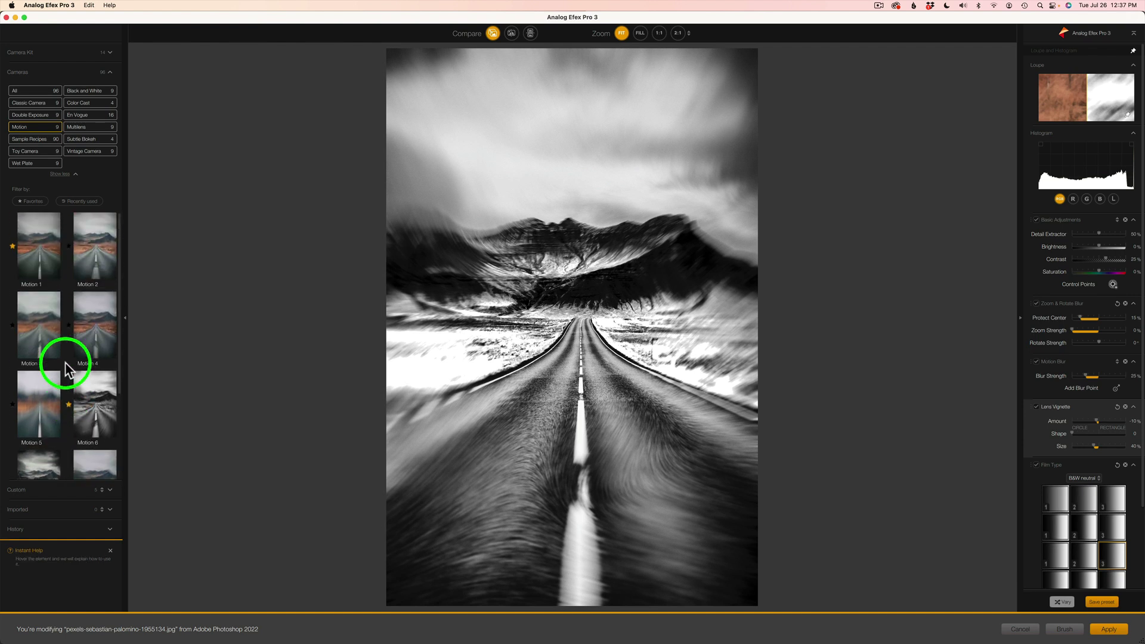
Cycle through several Double Exposure presets, ending on a faded, rotated second copy of the road.
{"action": "left_click", "coordinate": [44, 116]}
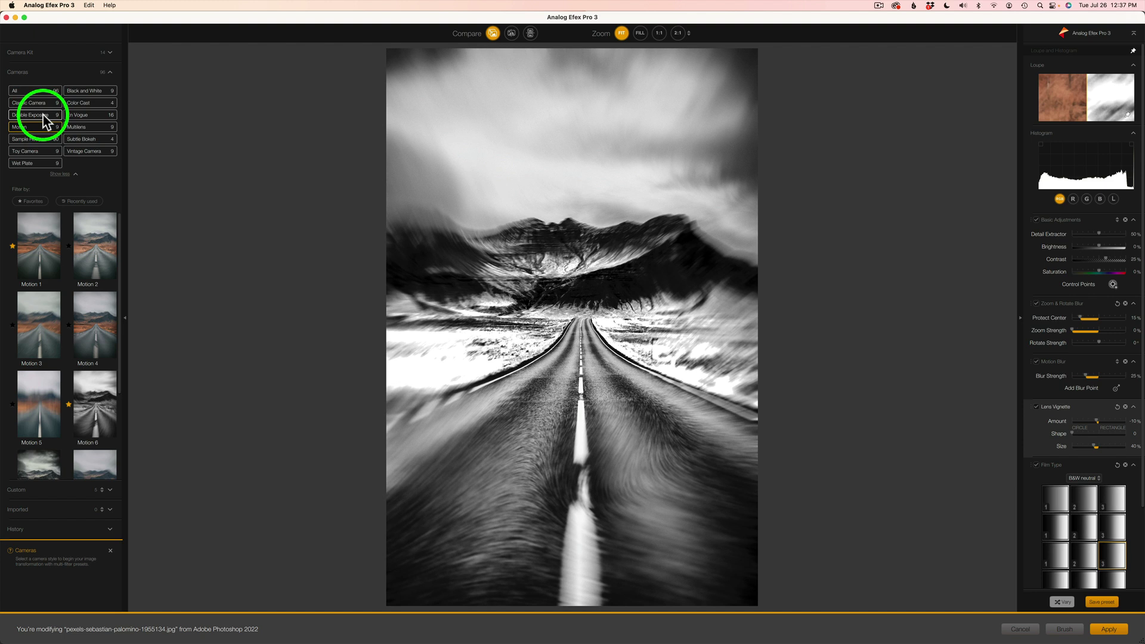
{"action": "left_click", "coordinate": [44, 116]}
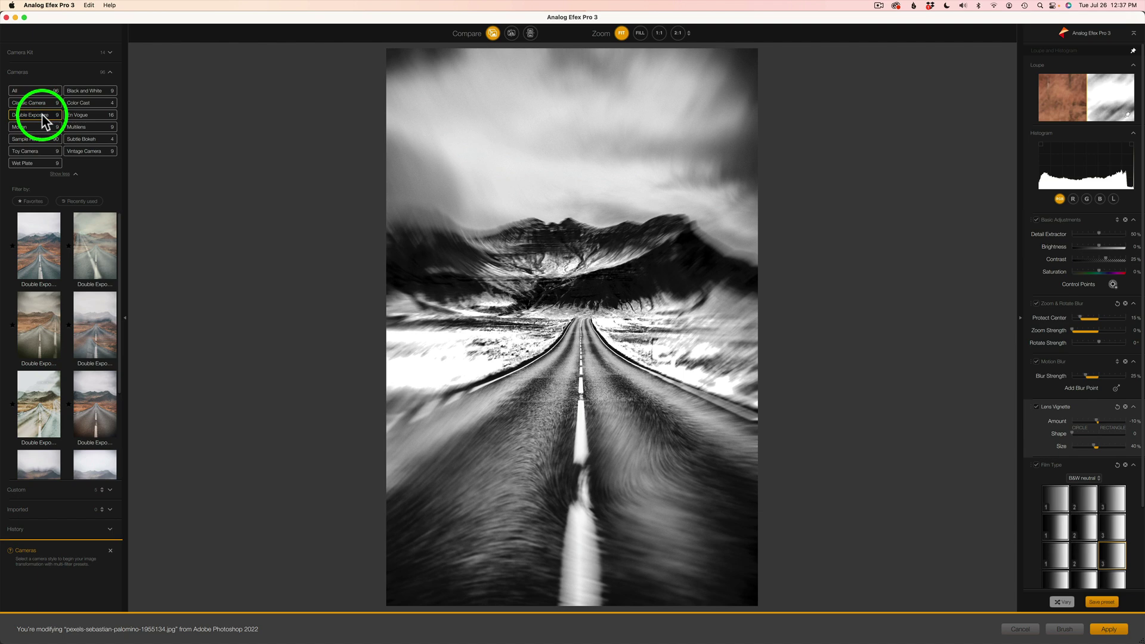
{"action": "left_click", "coordinate": [33, 252]}
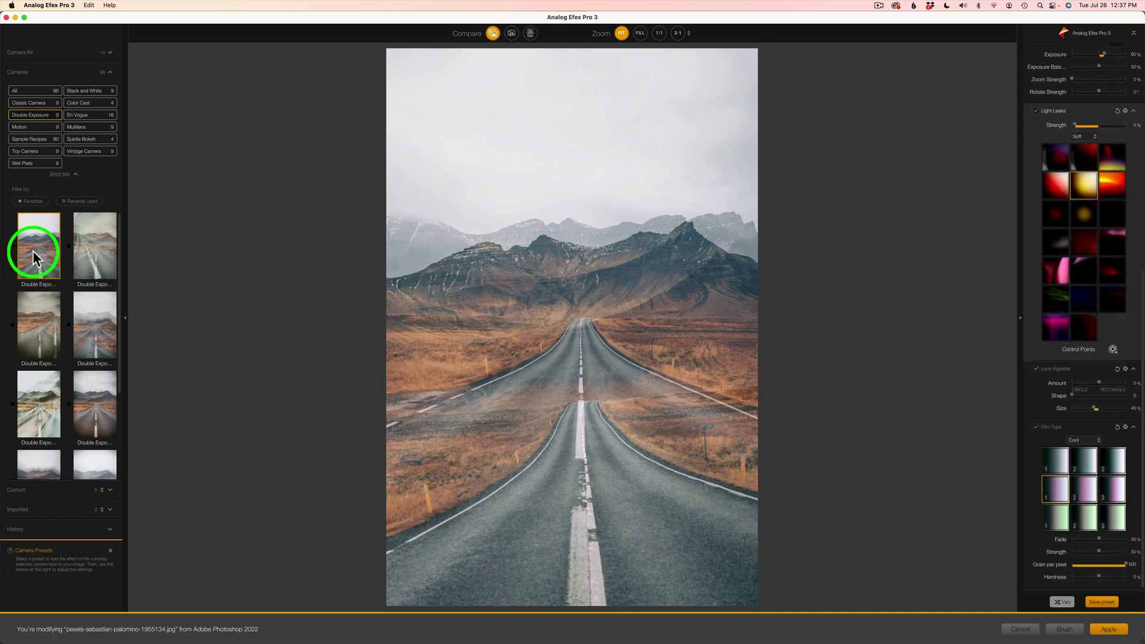
{"action": "left_click", "coordinate": [94, 255]}
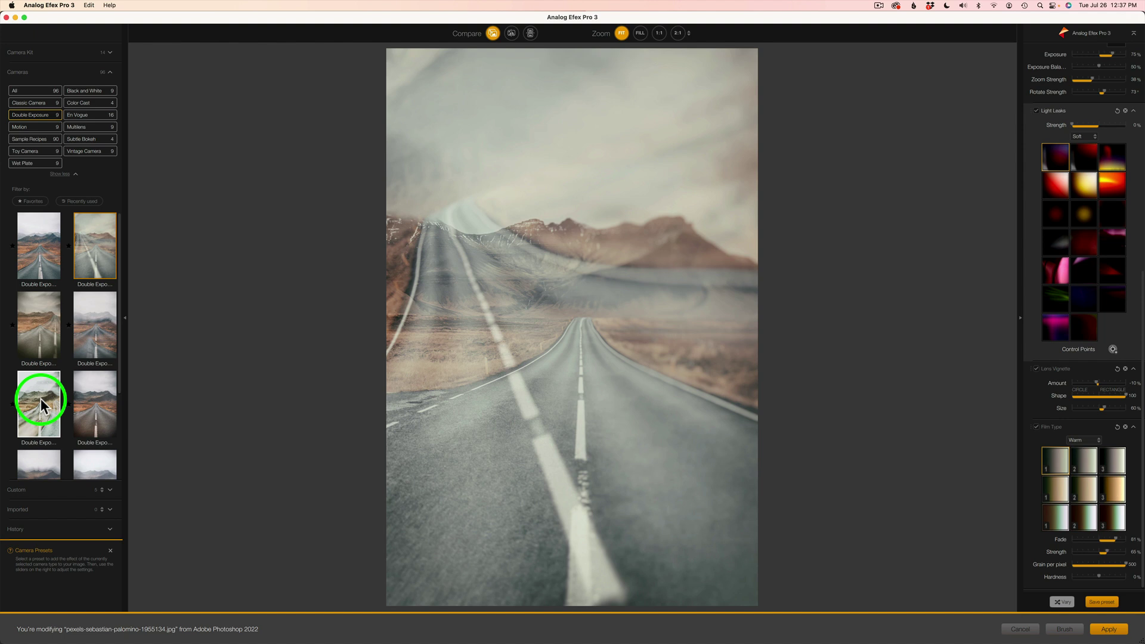
{"action": "left_click", "coordinate": [92, 402]}
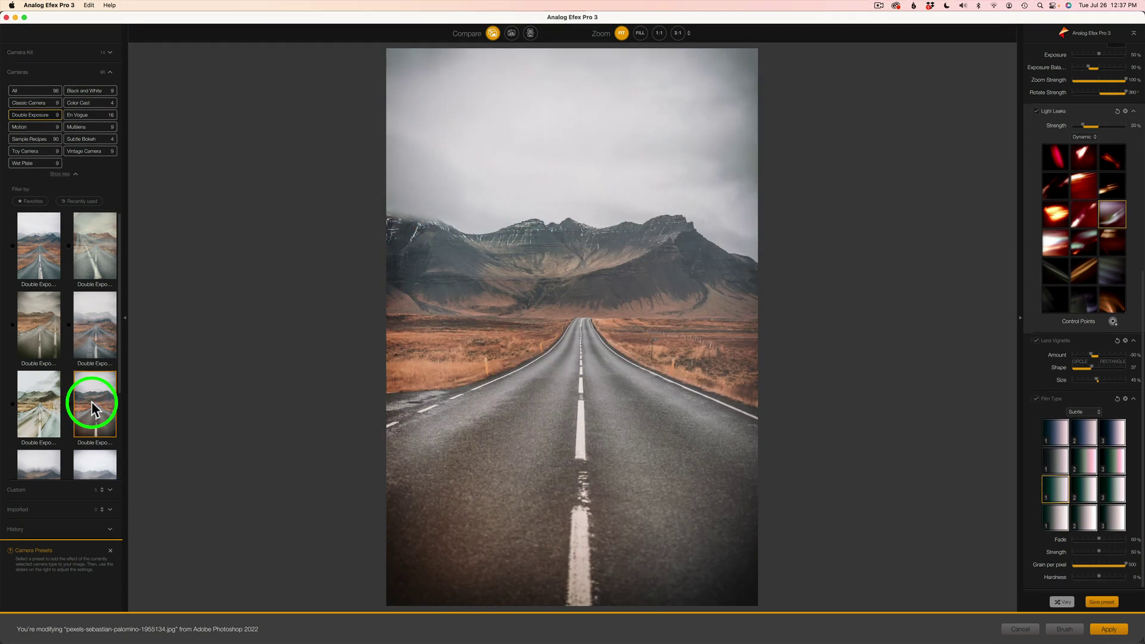
{"action": "scroll", "coordinate": [91, 402], "scroll_direction": "down", "scroll_amount": 3}
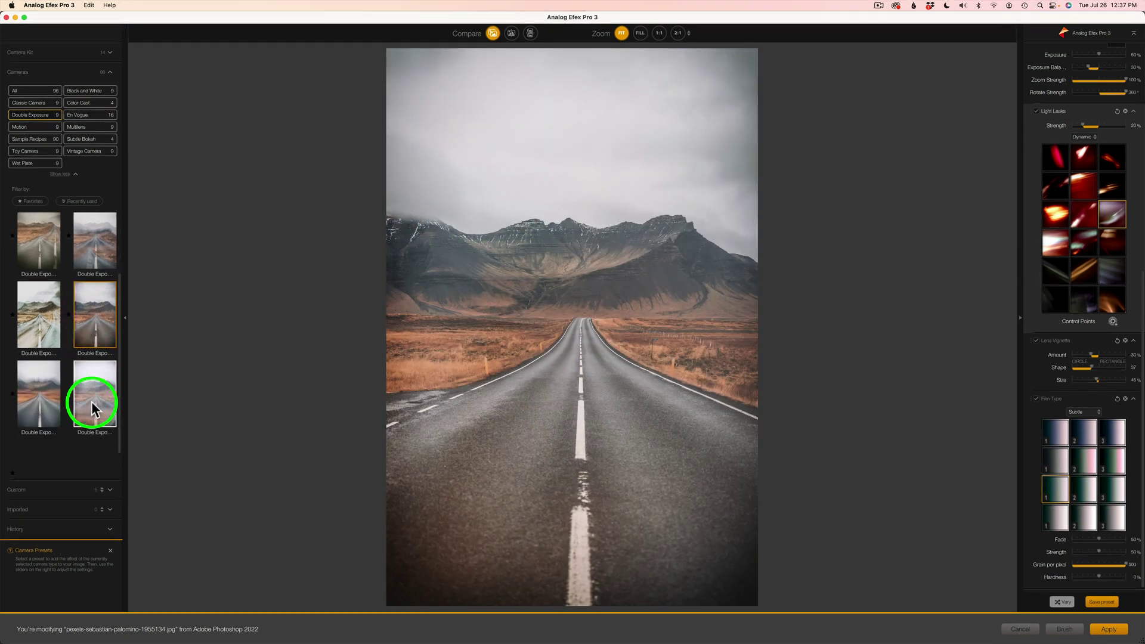
{"action": "left_click", "coordinate": [45, 284]}
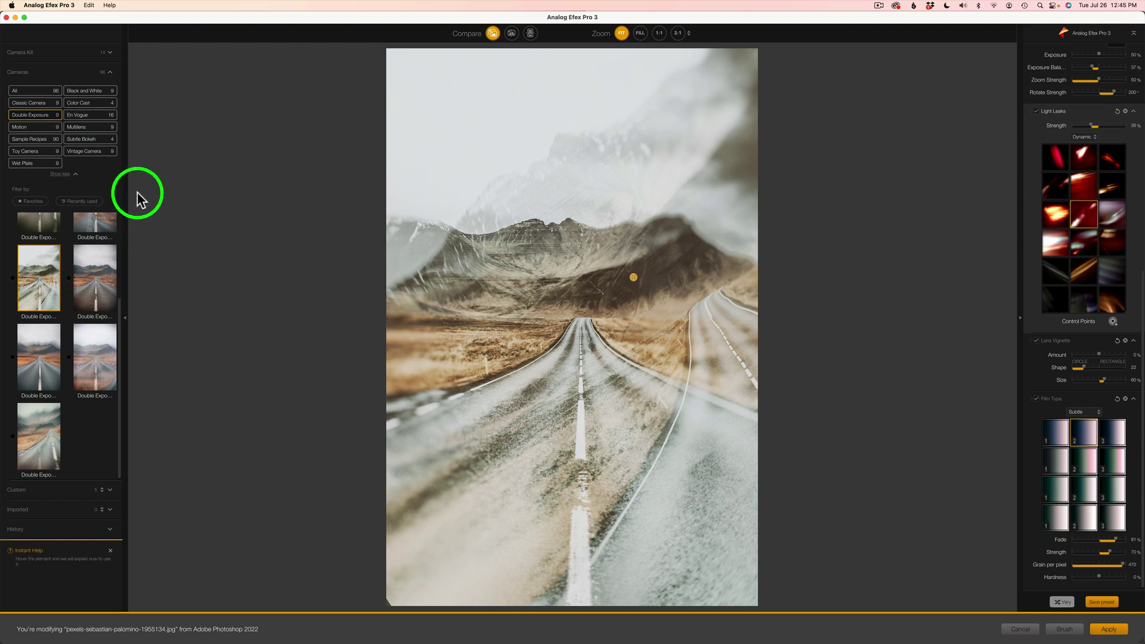
Apply the Multilens 1 preset and bring its Multilens settings into view in the right panel.
{"action": "left_click", "coordinate": [93, 128]}
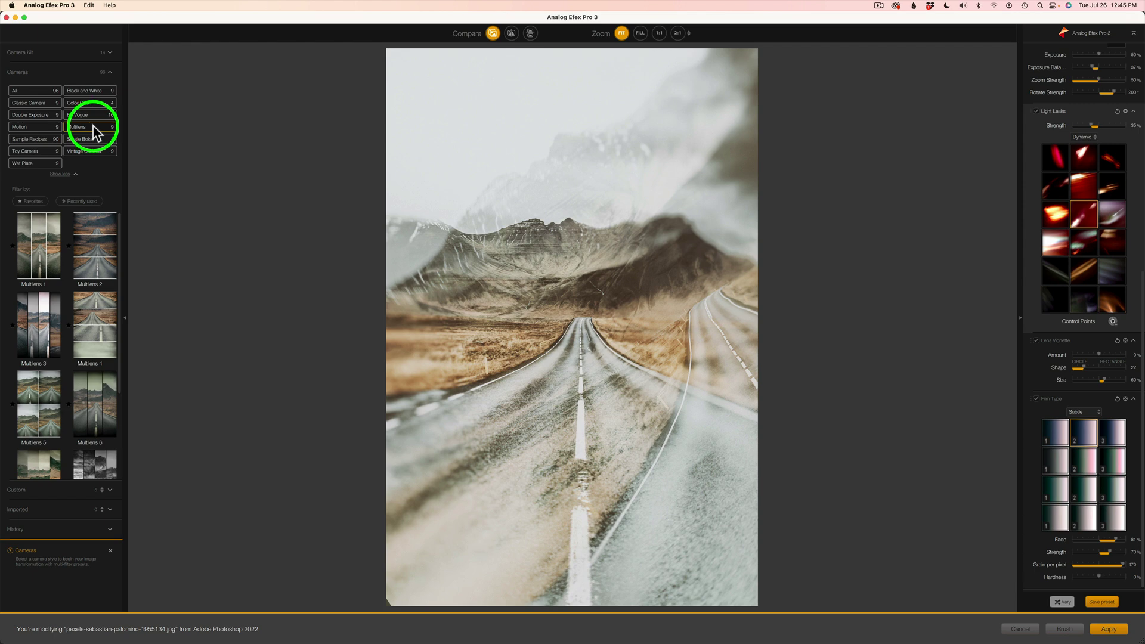
{"action": "left_click", "coordinate": [39, 241]}
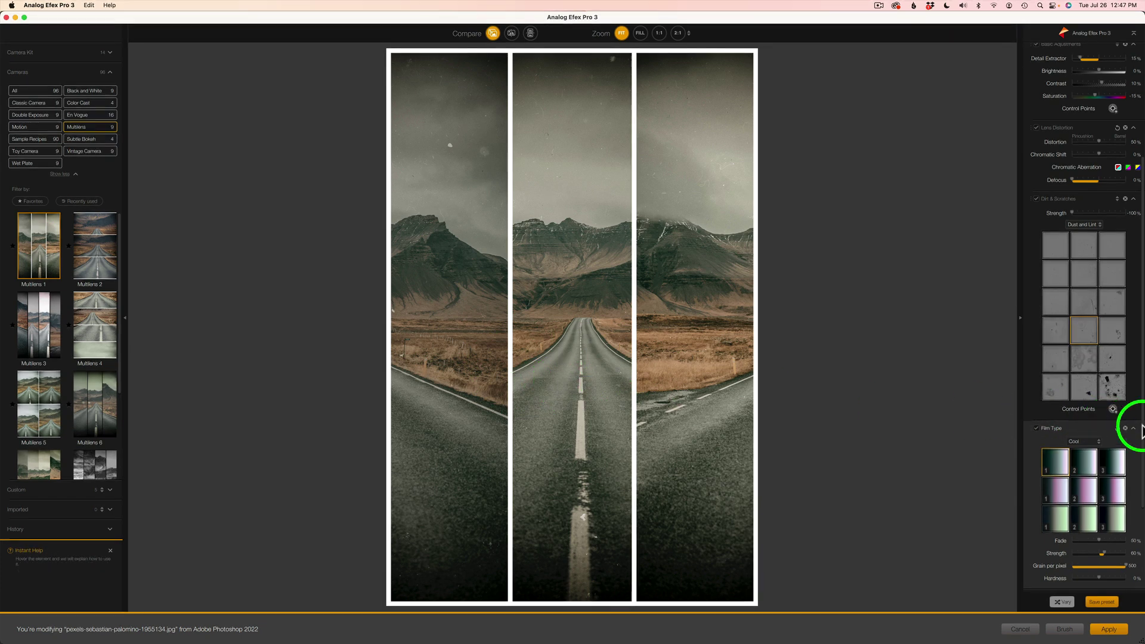
{"action": "scroll", "coordinate": [1134, 453], "scroll_direction": "down", "scroll_amount": 5}
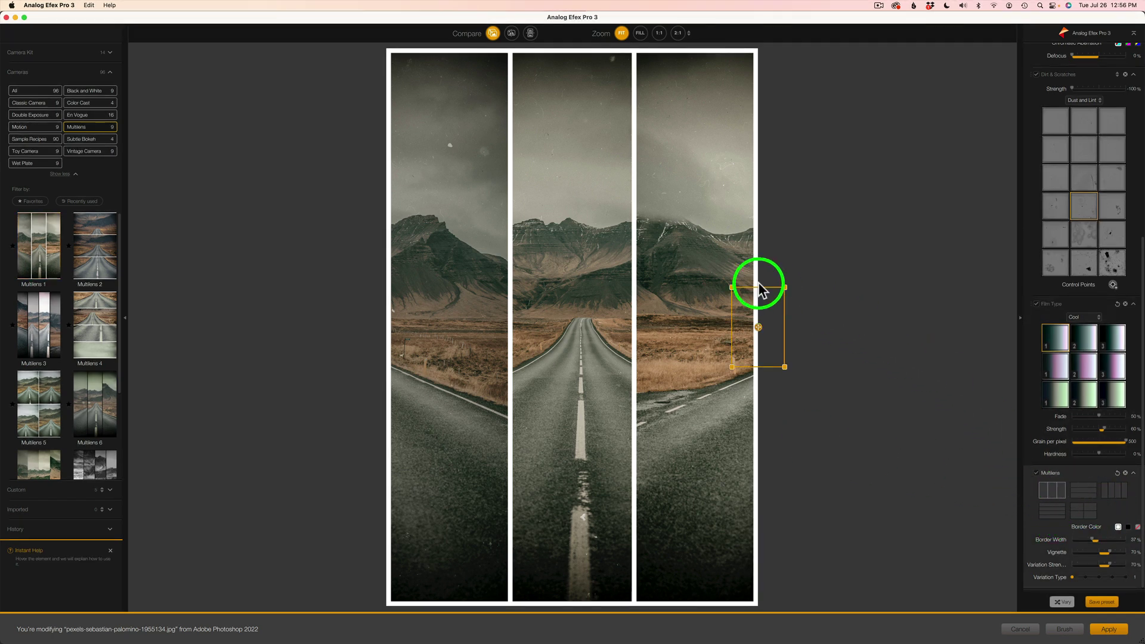
Scale the middle panel's image to 255% and nudge it left, then shift the right panel's image right.
{"action": "mouse_move", "coordinate": [622, 297]}
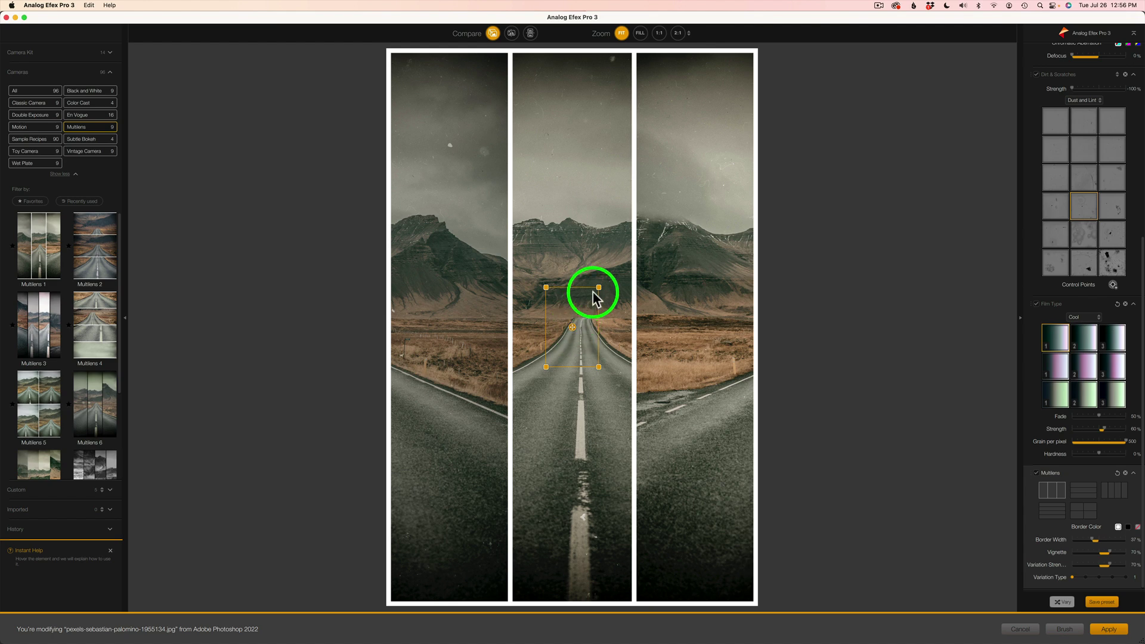
{"action": "left_click_drag", "start_coordinate": [599, 288], "coordinate": [632, 257]}
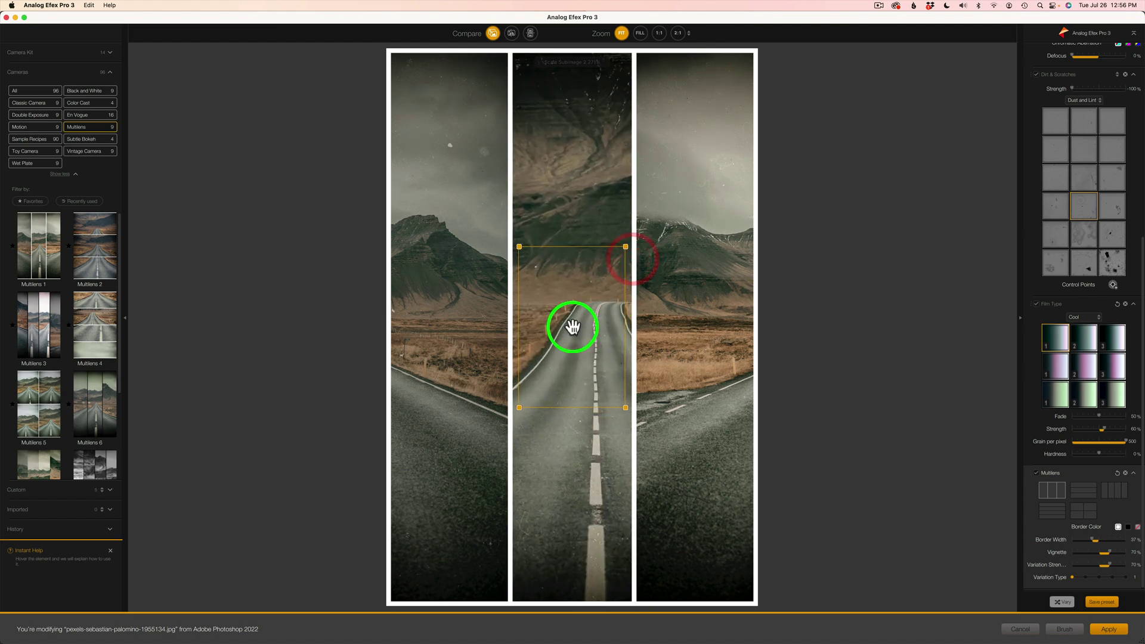
{"action": "left_click_drag", "start_coordinate": [572, 325], "coordinate": [567, 327]}
{"action": "left_click_drag", "start_coordinate": [680, 327], "coordinate": [703, 328]}
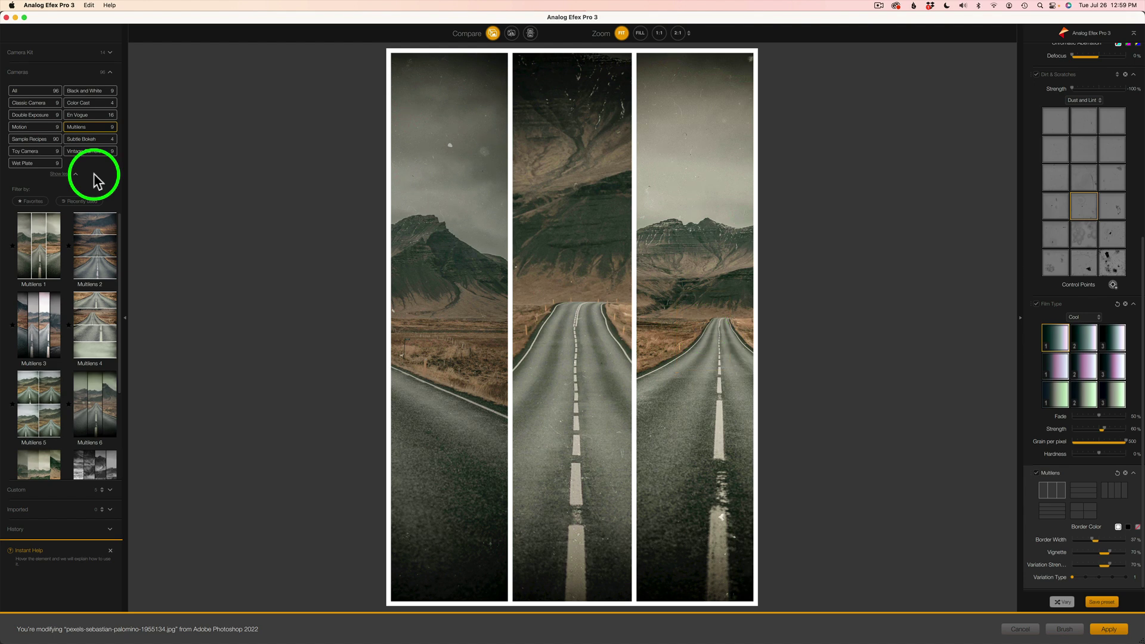
Try the En Vogue Autochrome 2 and Distressed presets, then apply Good Vibrations and star it.
{"action": "left_click", "coordinate": [89, 115]}
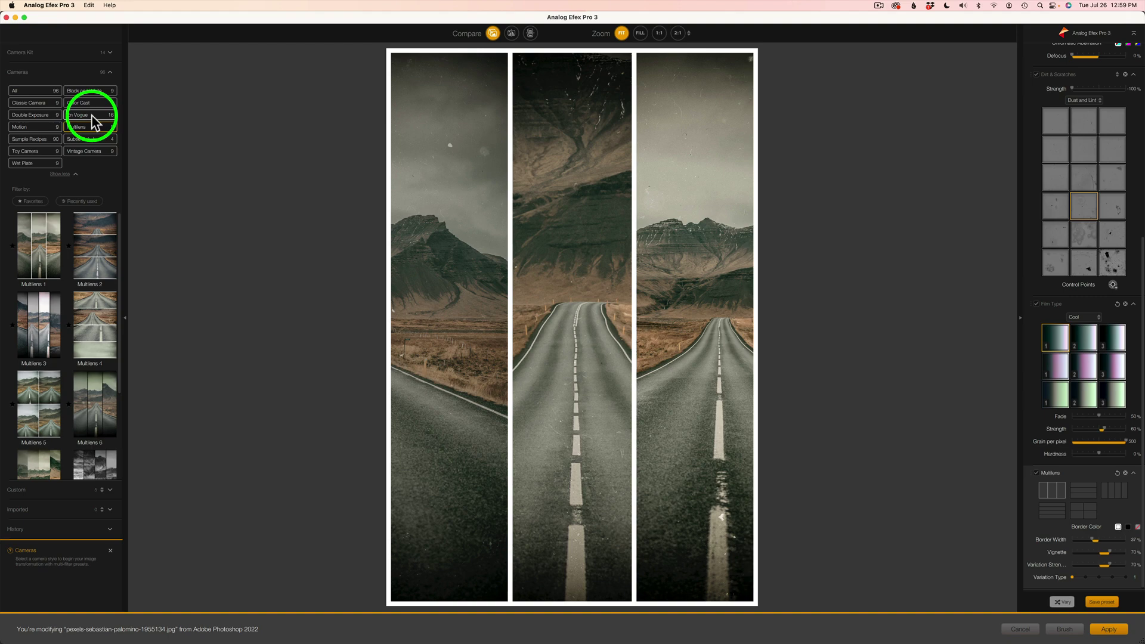
{"action": "scroll", "coordinate": [66, 275], "scroll_direction": "down", "scroll_amount": 1}
{"action": "left_click", "coordinate": [39, 280]}
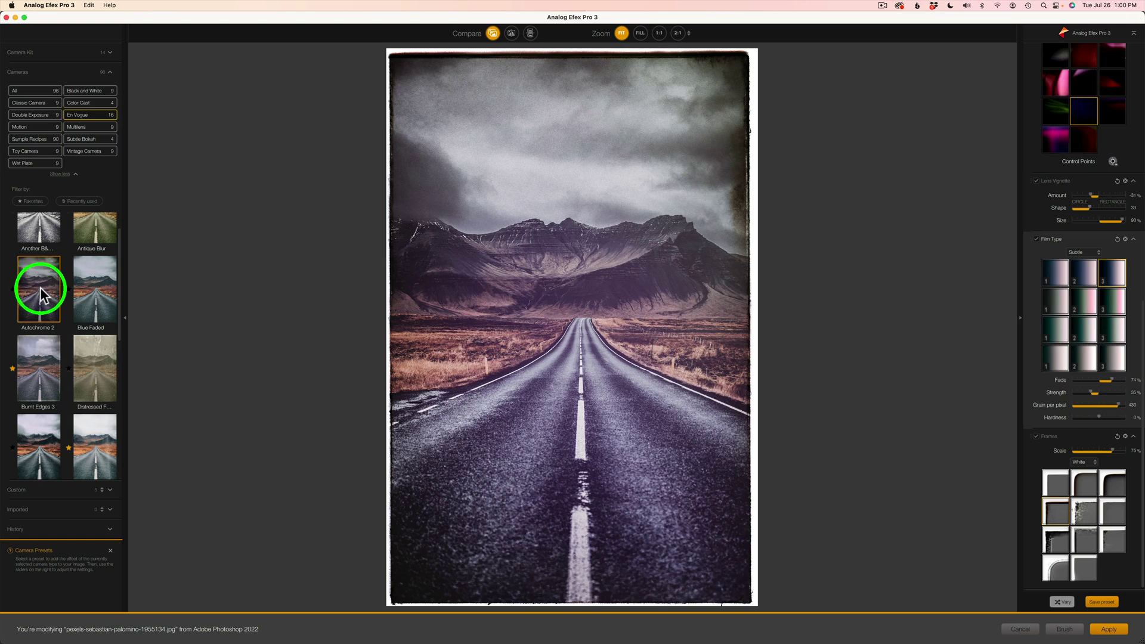
{"action": "scroll", "coordinate": [84, 350], "scroll_direction": "down", "scroll_amount": 4}
{"action": "scroll", "coordinate": [83, 352], "scroll_direction": "up", "scroll_amount": 1}
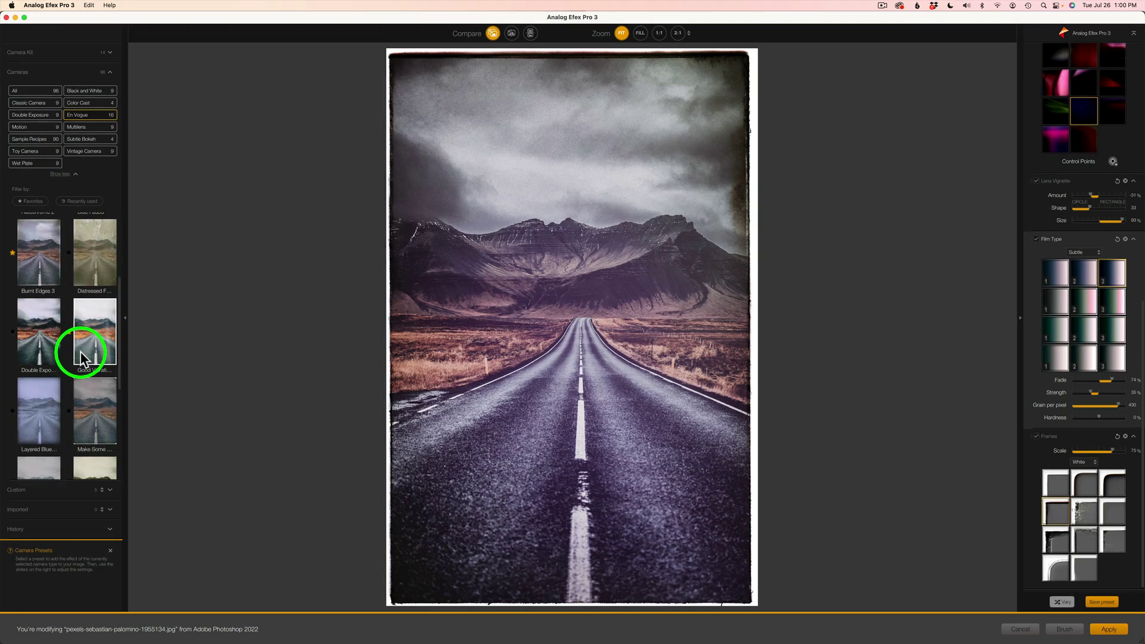
{"action": "left_click", "coordinate": [101, 258]}
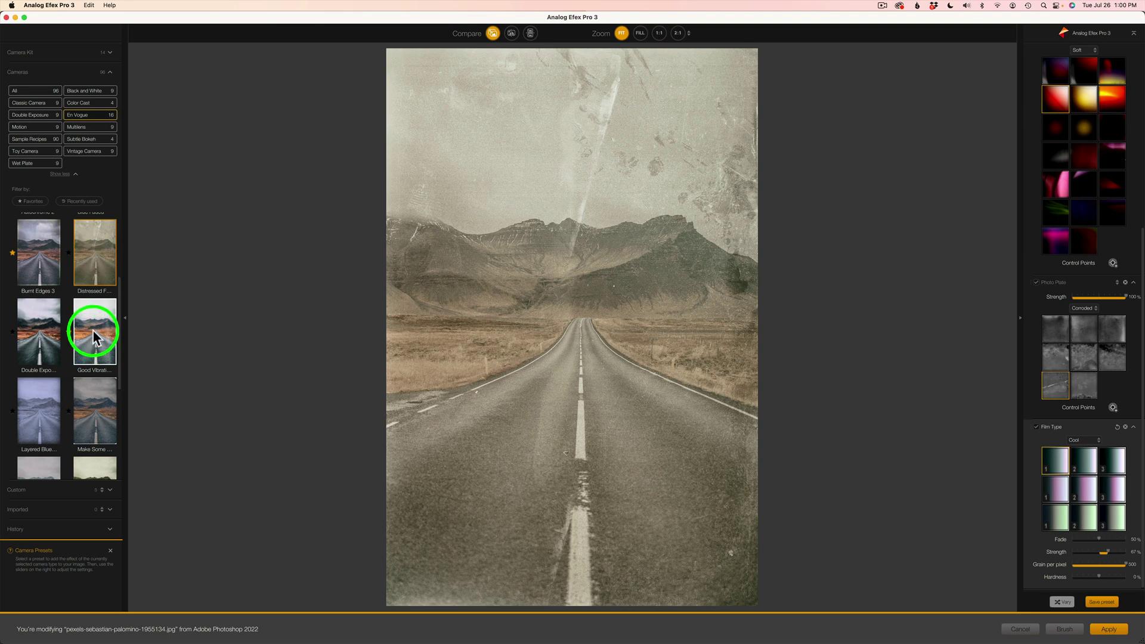
{"action": "left_click", "coordinate": [92, 330]}
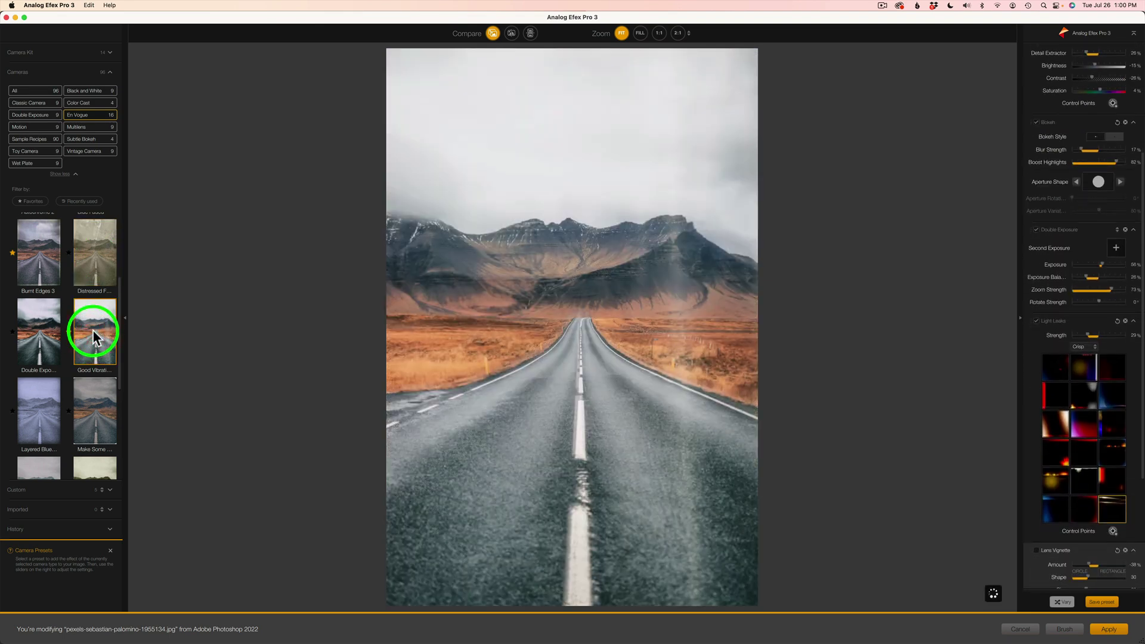
{"action": "left_click", "coordinate": [69, 333]}
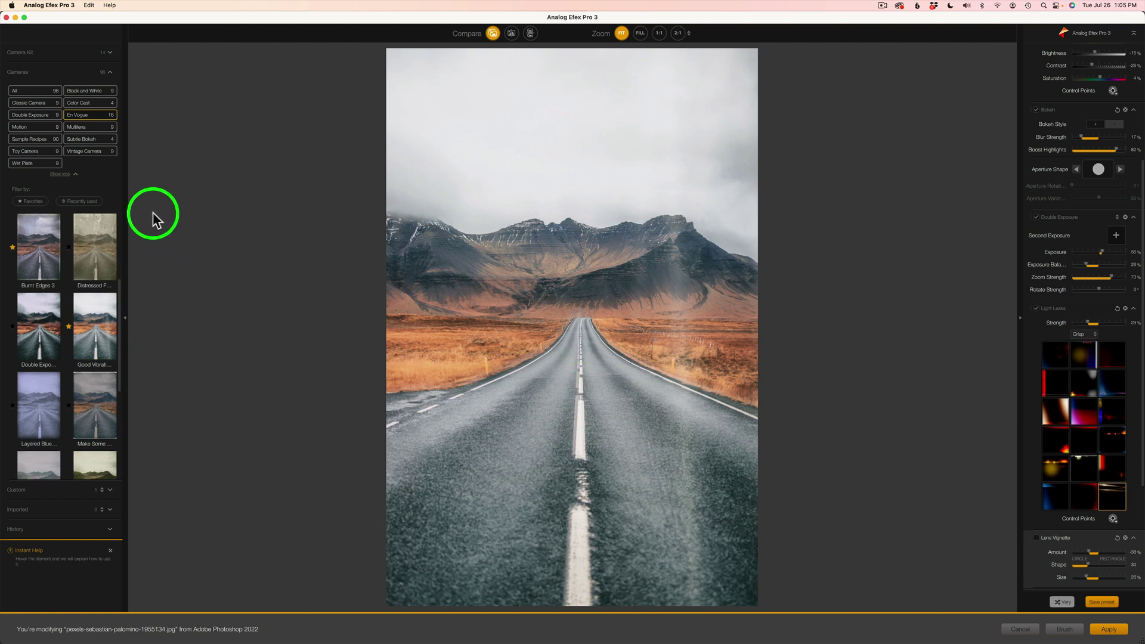
Filter all camera presets to Favorites and apply the starred Vintage Camera preset.
{"action": "left_click", "coordinate": [30, 91]}
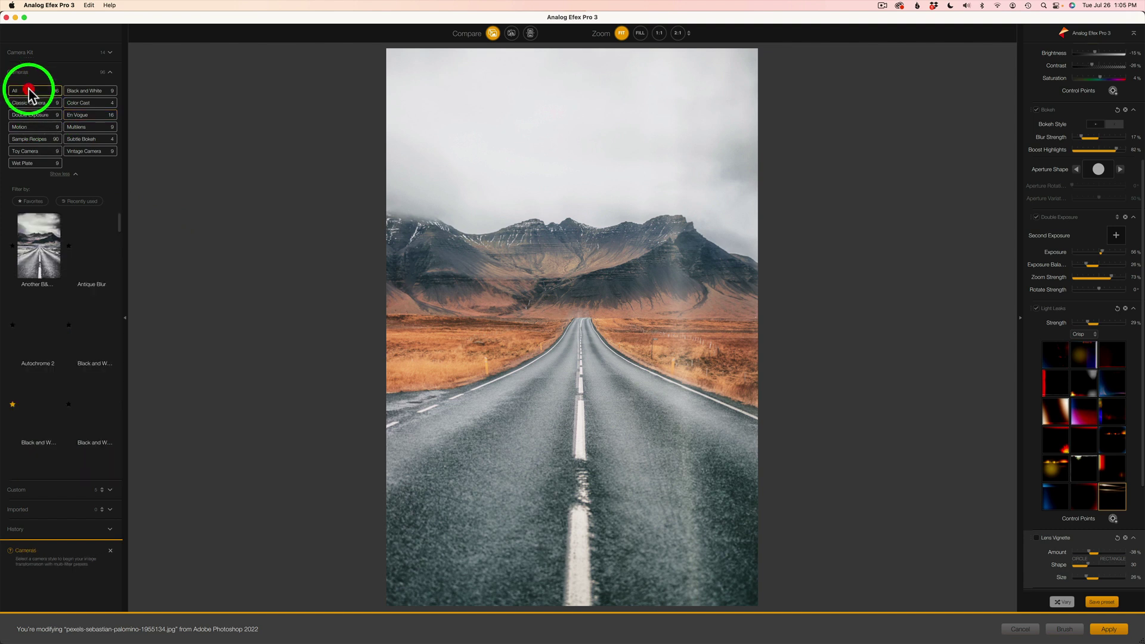
{"action": "left_click", "coordinate": [31, 201]}
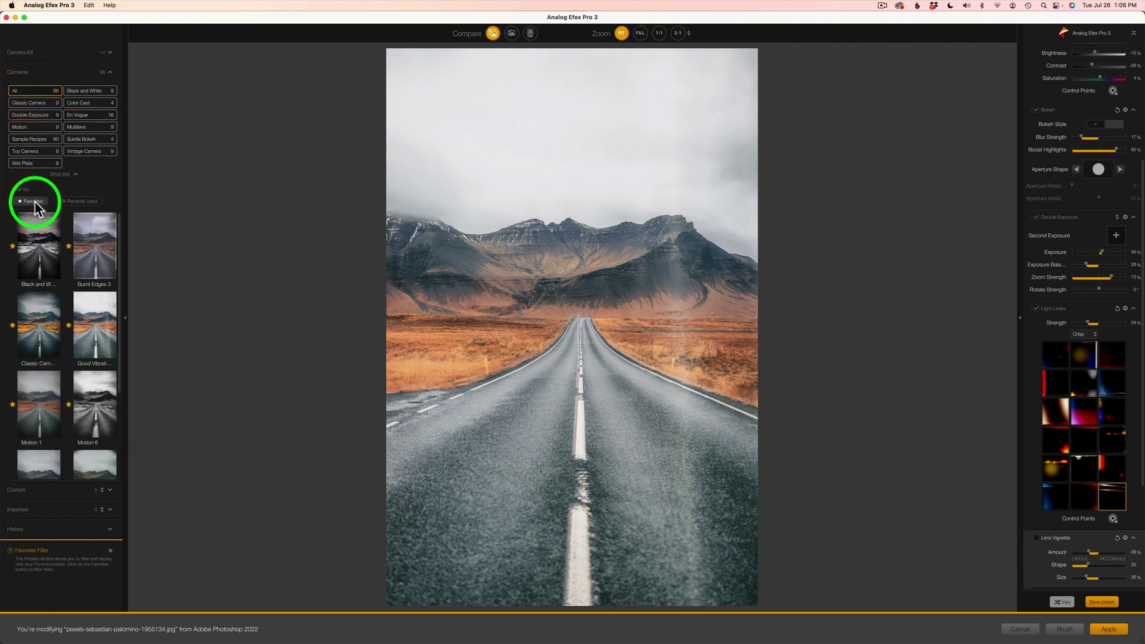
{"action": "left_click_drag", "start_coordinate": [120, 247], "coordinate": [127, 352]}
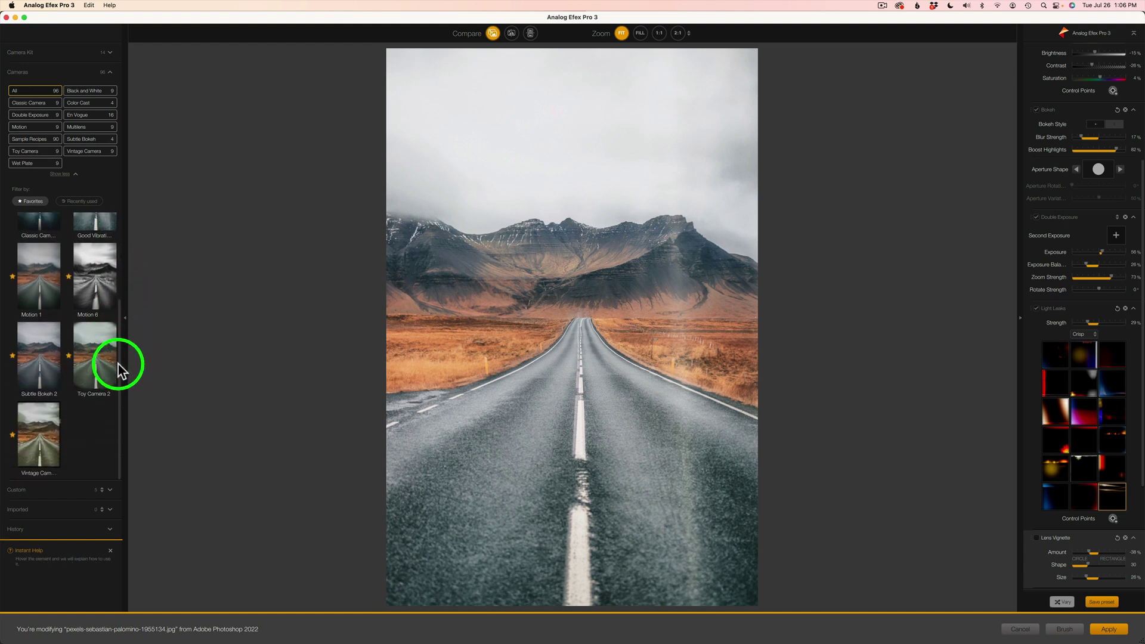
{"action": "left_click", "coordinate": [37, 425]}
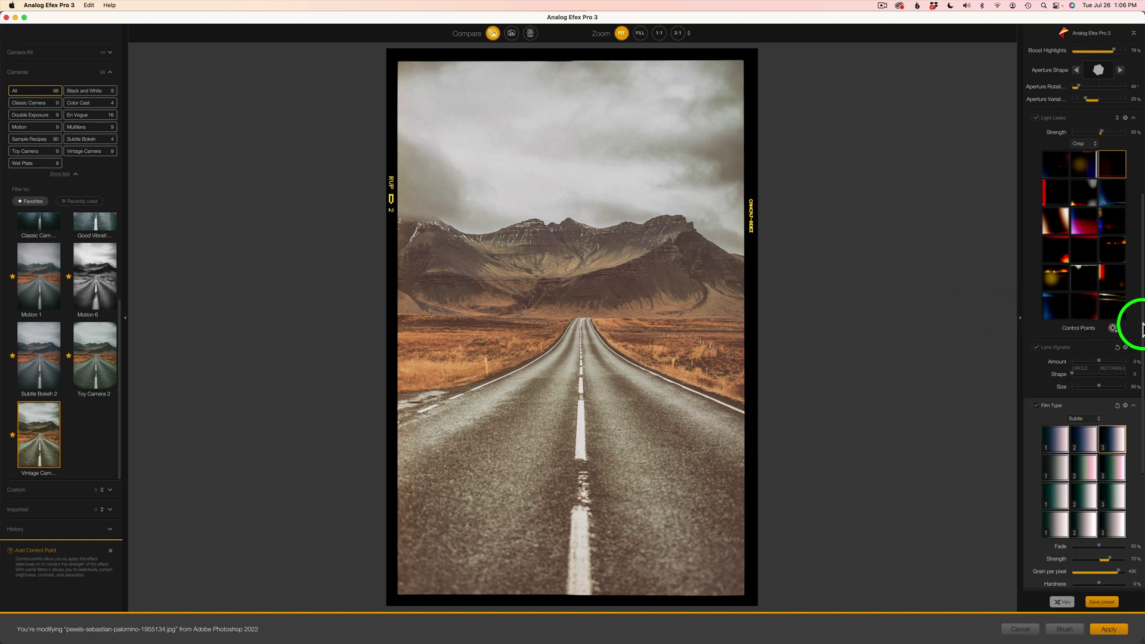
Uncheck Frames to drop the black filmstrip border, leaving the warm Vintage Camera look.
{"action": "scroll", "coordinate": [1142, 327], "scroll_direction": "down", "scroll_amount": 5}
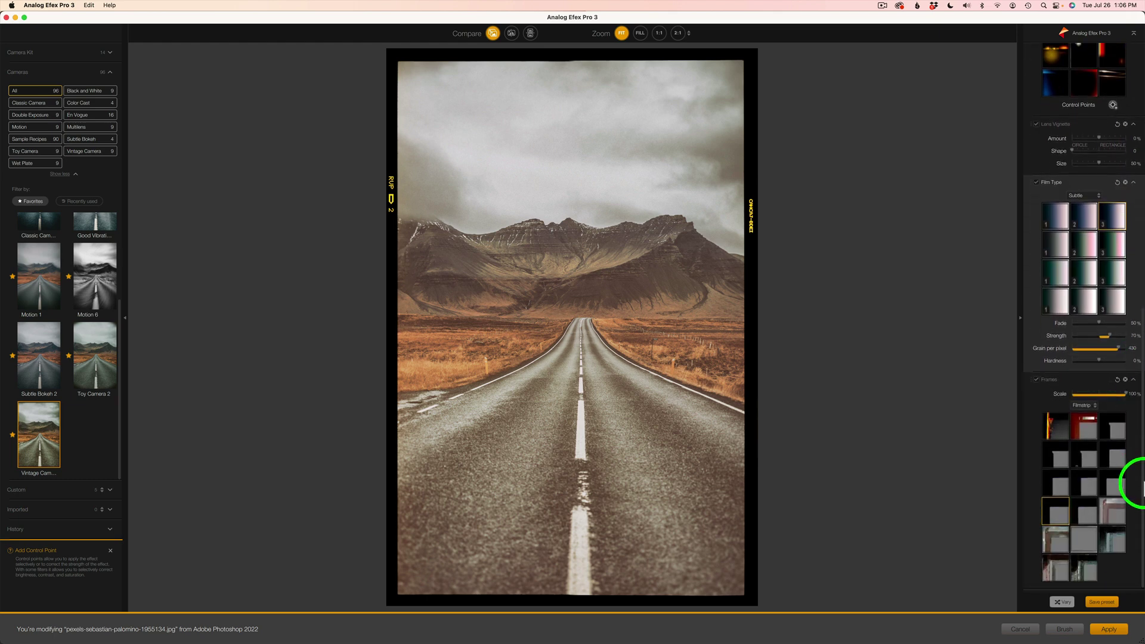
{"action": "left_click", "coordinate": [1037, 380]}
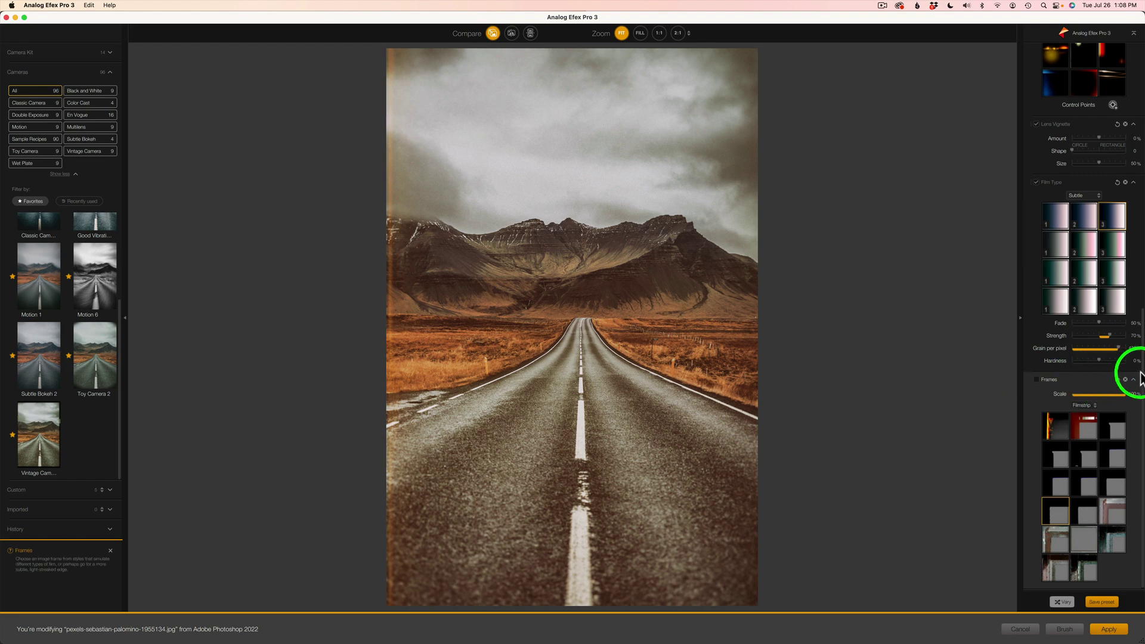
{"action": "left_click_drag", "start_coordinate": [1140, 380], "coordinate": [1137, 101]}
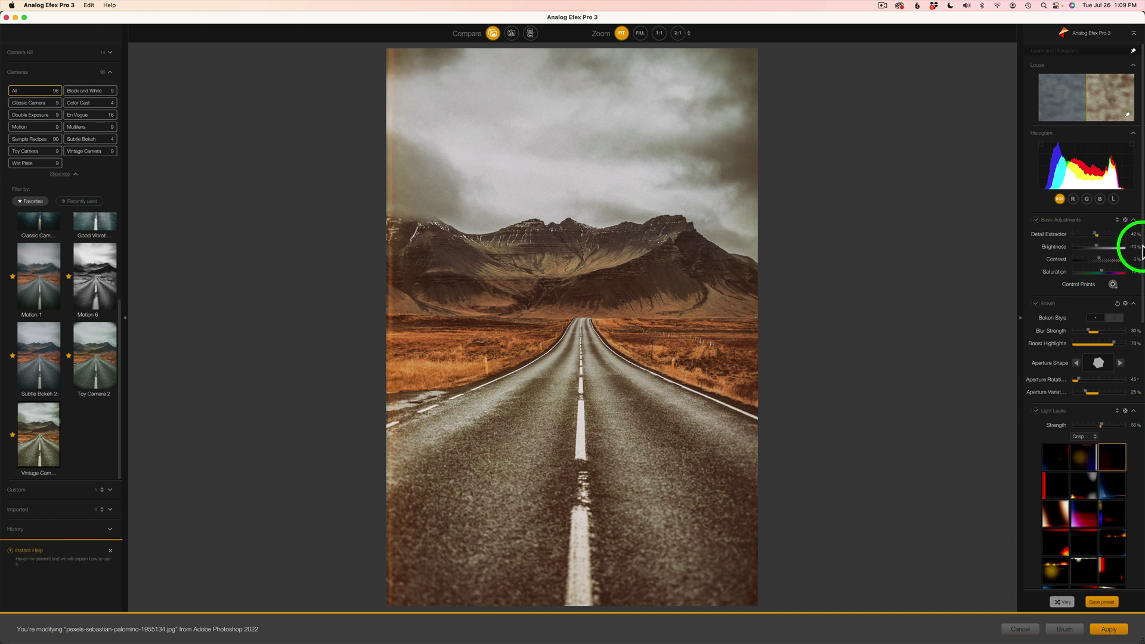
In Basic Adjustments, set Detail Extractor to 69% and lower Brightness from -10% to -11%.
{"action": "scroll", "coordinate": [1141, 254], "scroll_direction": "down", "scroll_amount": 1}
{"action": "mouse_move", "coordinate": [1142, 254]}
{"action": "left_mouse_down"}
{"action": "mouse_move", "coordinate": [1143, 533]}
{"action": "mouse_move", "coordinate": [1143, 253]}
{"action": "left_mouse_up"}
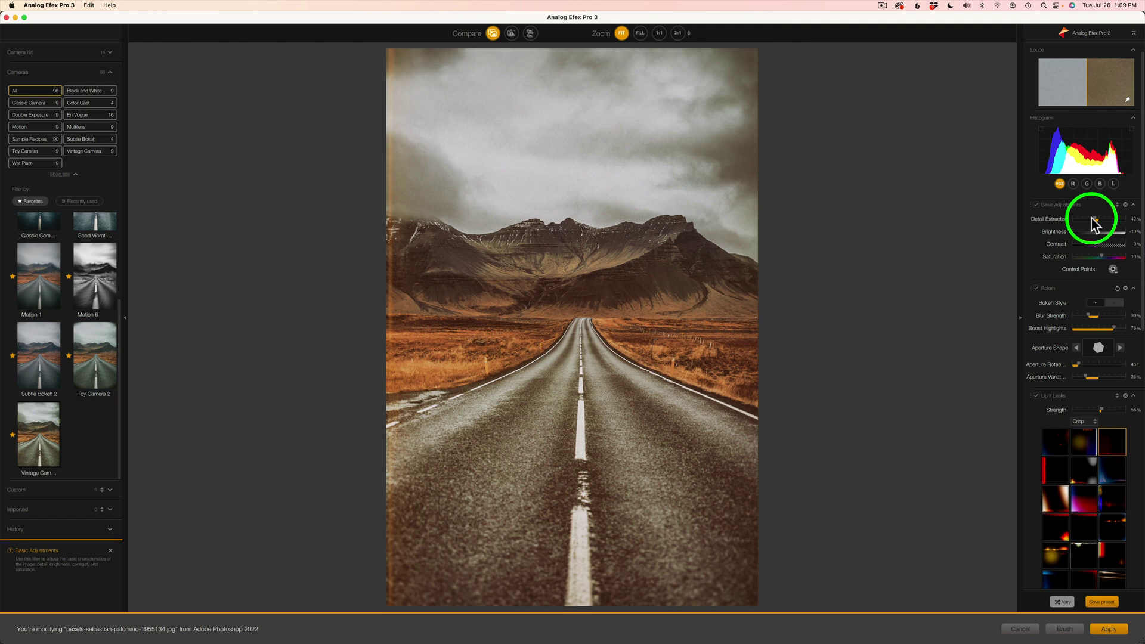
{"action": "left_click_drag", "start_coordinate": [1094, 219], "coordinate": [1117, 220]}
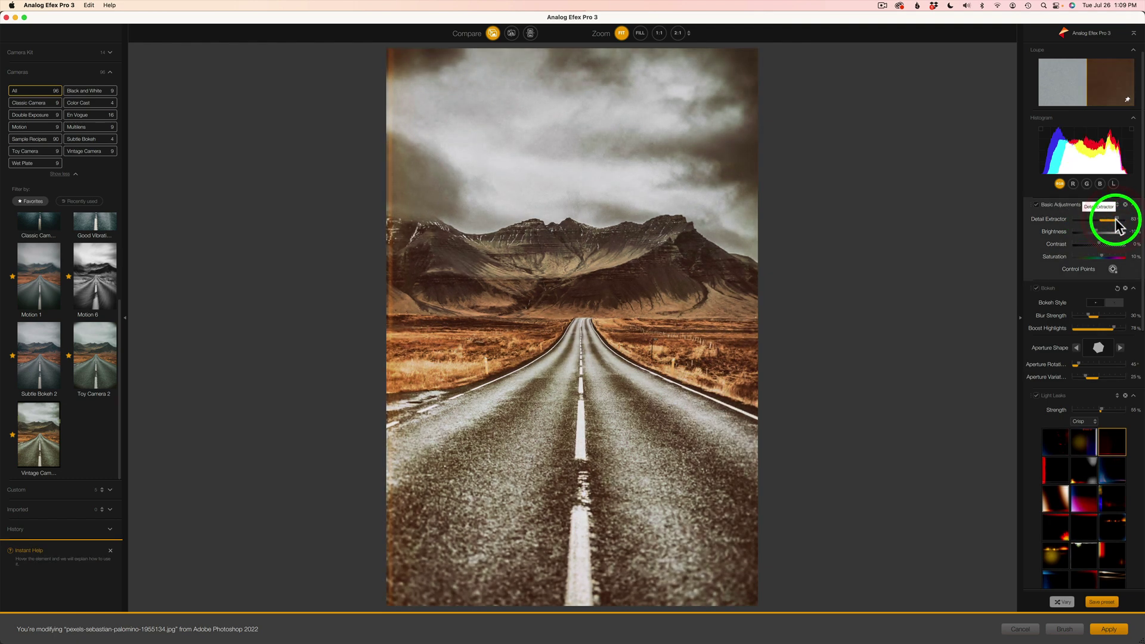
{"action": "left_click_drag", "start_coordinate": [1116, 221], "coordinate": [1114, 221]}
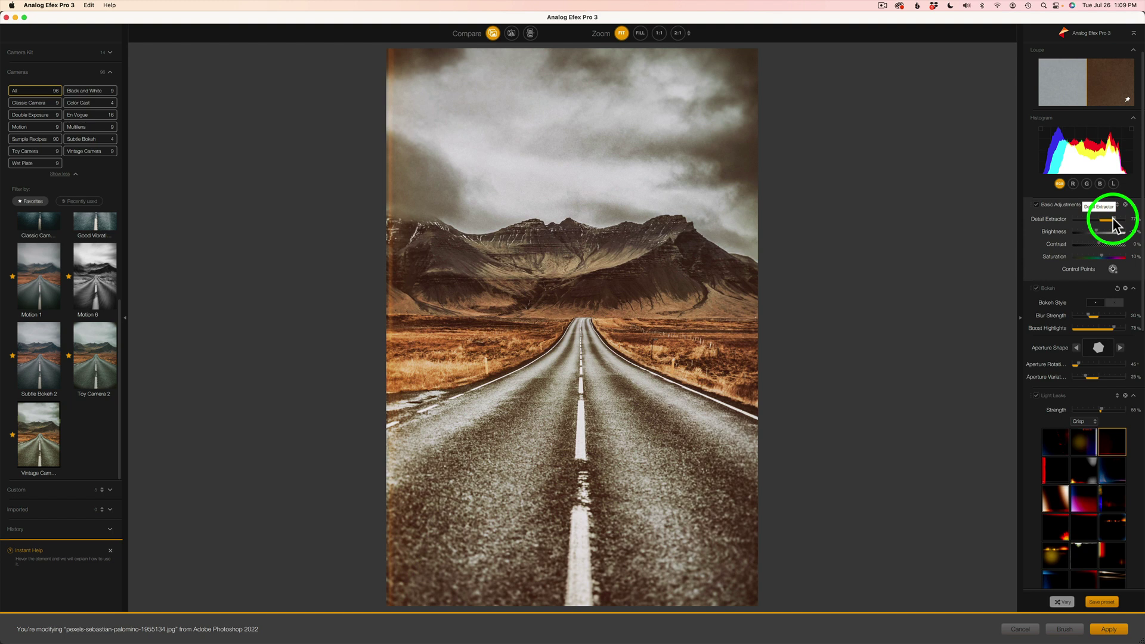
{"action": "left_click_drag", "start_coordinate": [1114, 221], "coordinate": [1110, 221]}
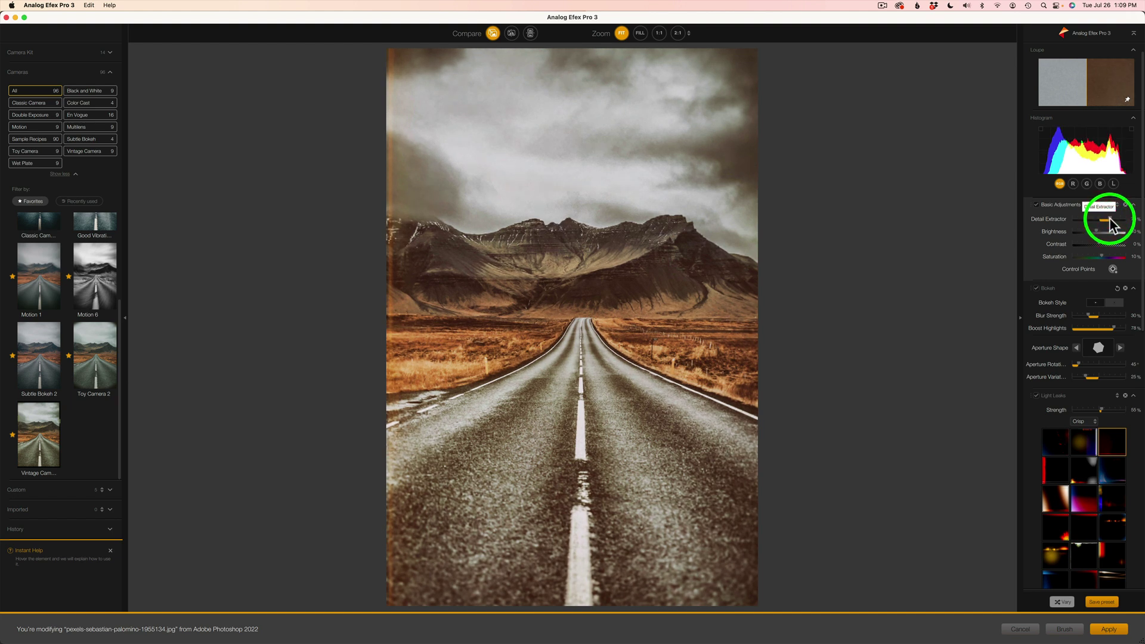
{"action": "left_click", "coordinate": [1110, 219]}
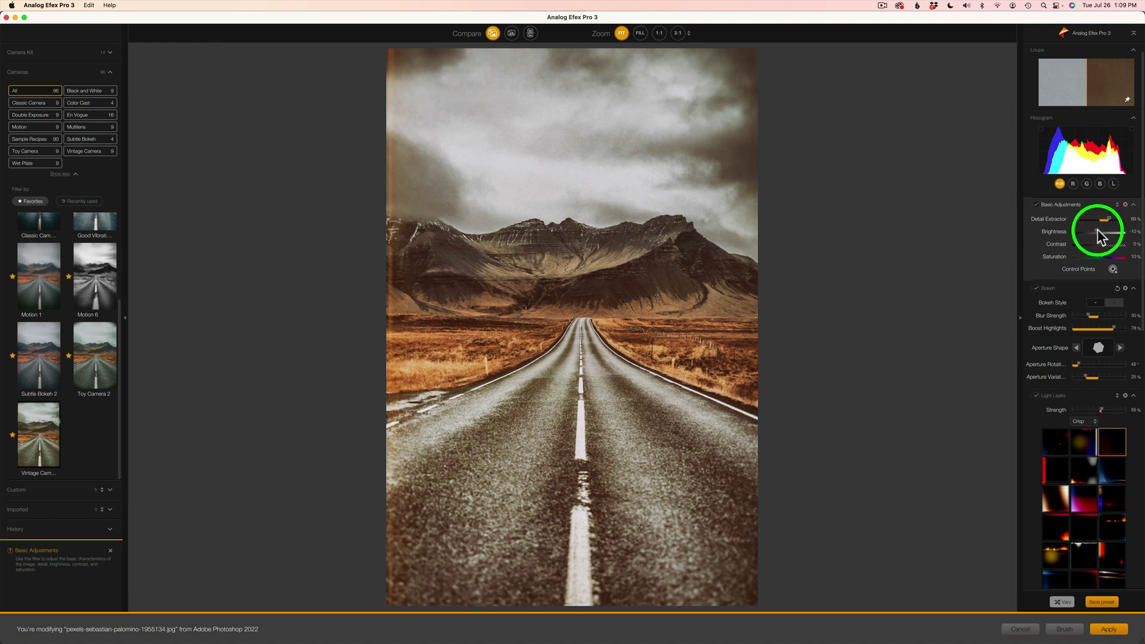
{"action": "mouse_move", "coordinate": [1098, 230]}
{"action": "left_mouse_down"}
{"action": "mouse_move", "coordinate": [1116, 259]}
{"action": "mouse_move", "coordinate": [1103, 248]}
{"action": "left_mouse_up"}
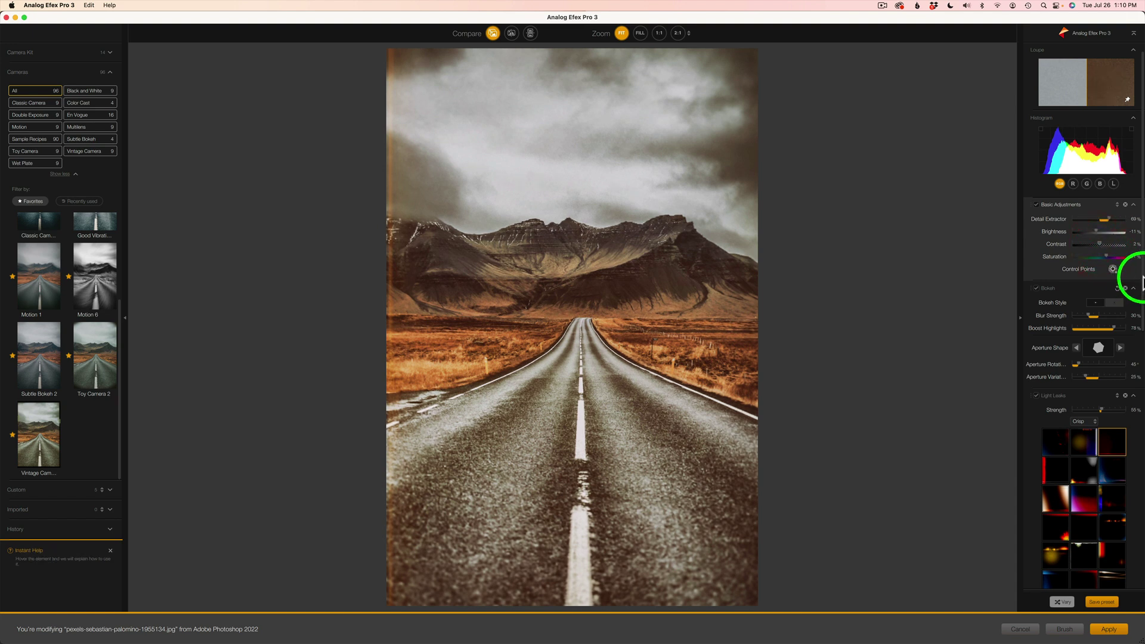
Enable Bokeh, shrink its focus circle onto the road's vanishing point, and set Blur Strength to 30%.
{"action": "scroll", "coordinate": [1136, 286], "scroll_direction": "down", "scroll_amount": 3}
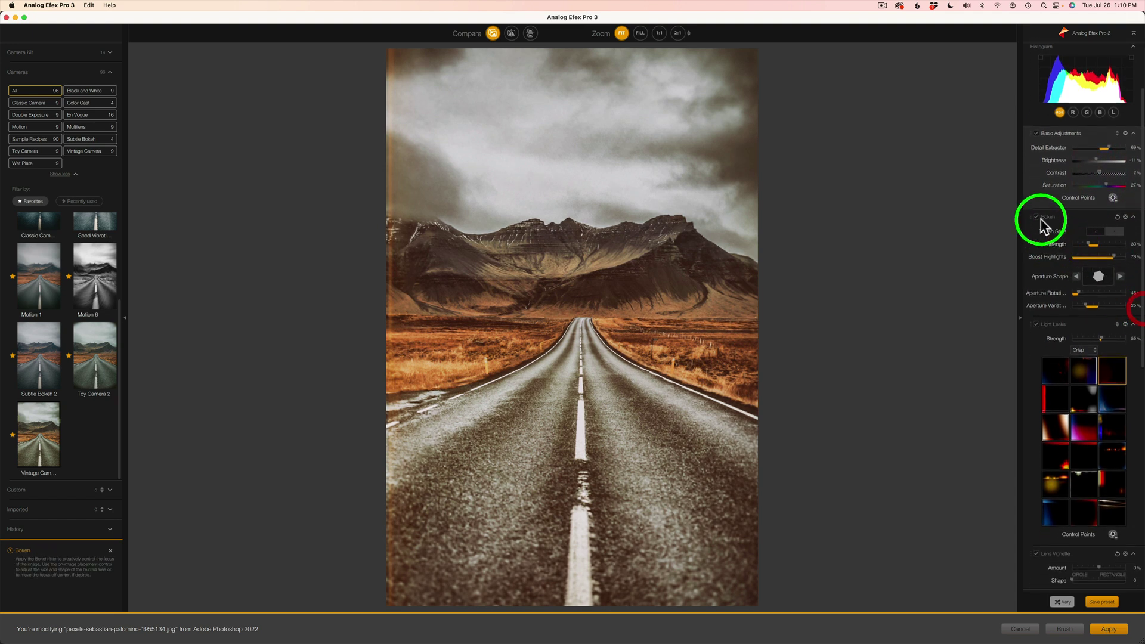
{"action": "left_click", "coordinate": [1037, 217]}
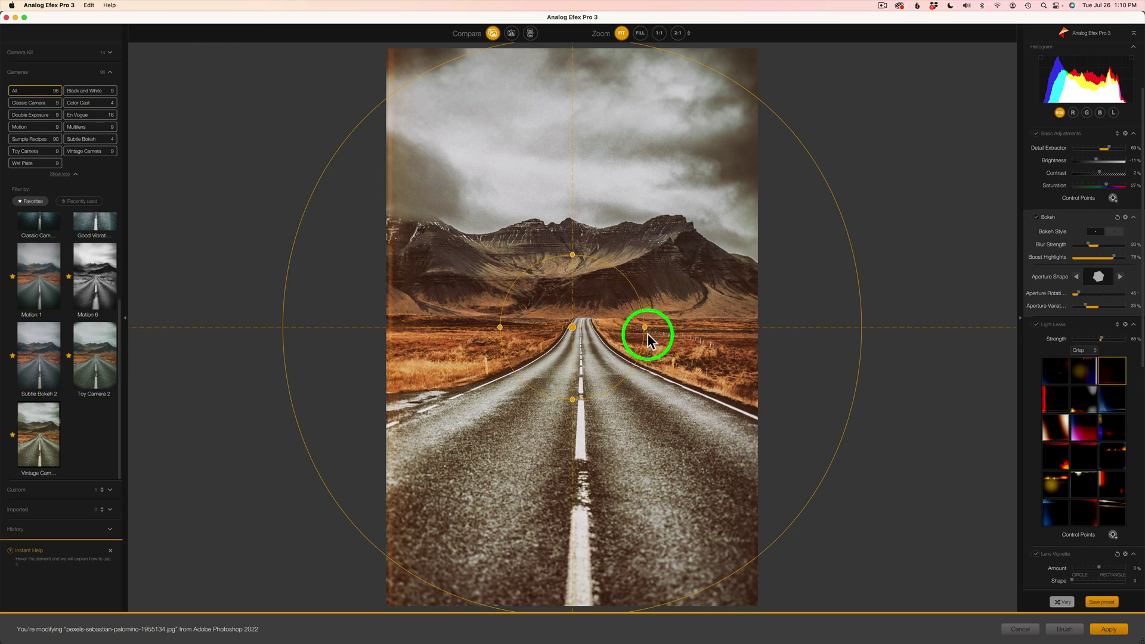
{"action": "left_click_drag", "start_coordinate": [853, 259], "coordinate": [716, 274]}
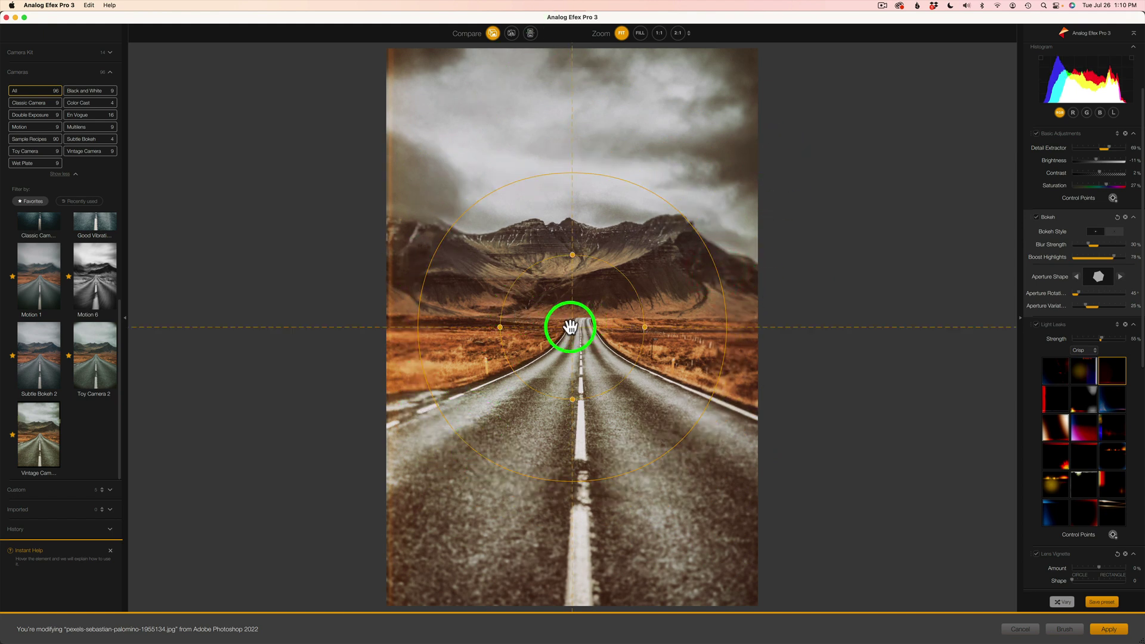
{"action": "left_click_drag", "start_coordinate": [573, 327], "coordinate": [580, 312]}
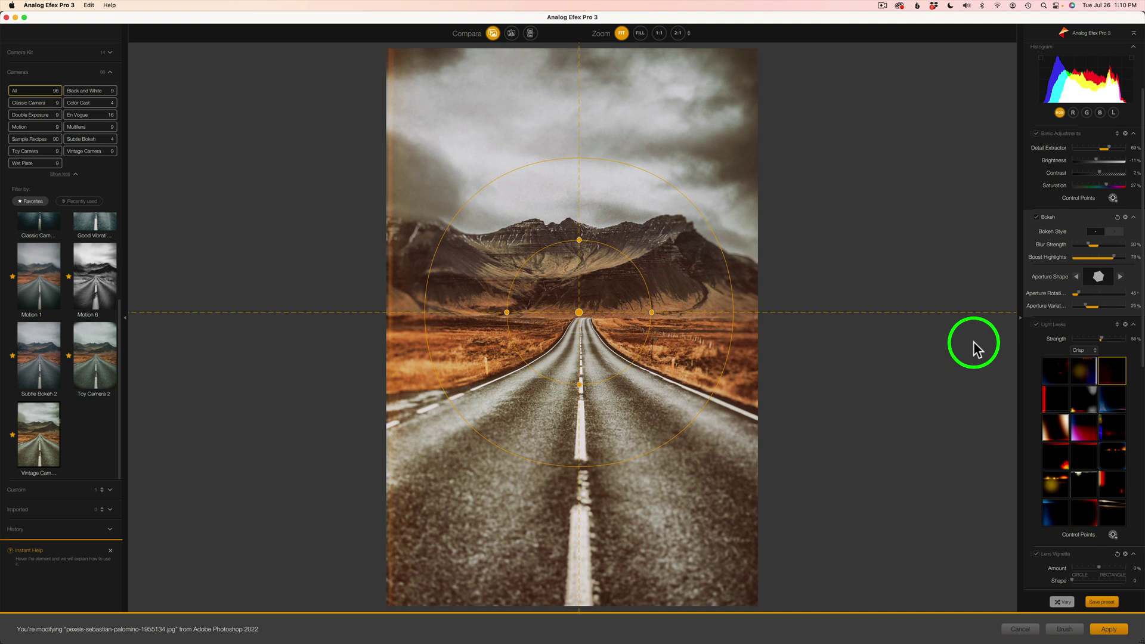
{"action": "left_click", "coordinate": [1090, 246]}
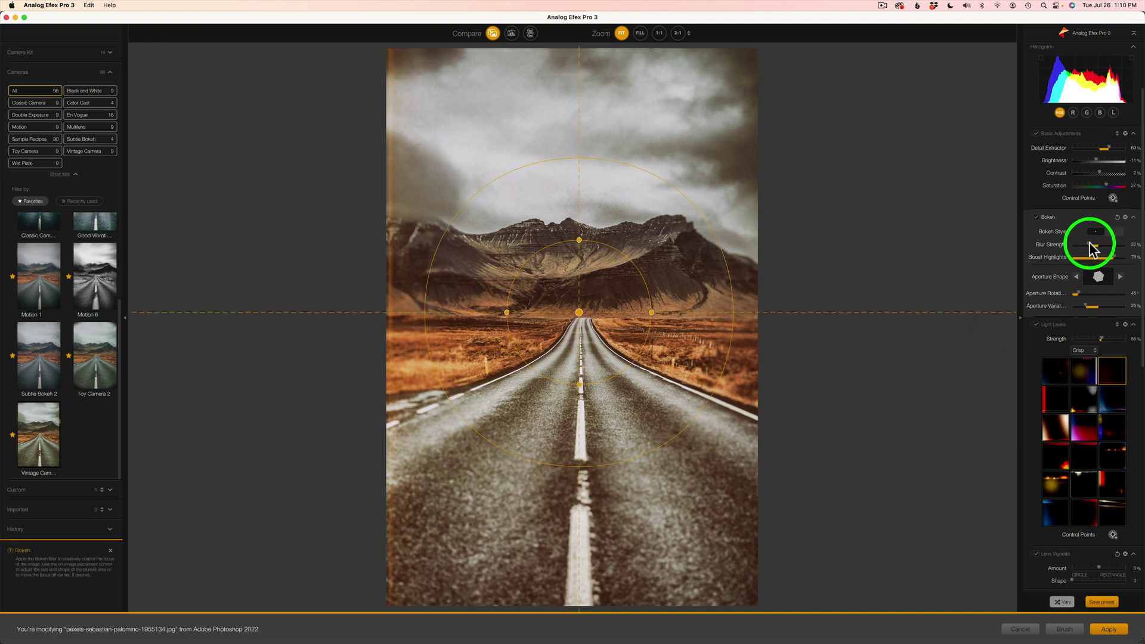
{"action": "mouse_move", "coordinate": [1090, 246]}
{"action": "left_mouse_down"}
{"action": "mouse_move", "coordinate": [1113, 247]}
{"action": "mouse_move", "coordinate": [1092, 248]}
{"action": "left_mouse_up"}
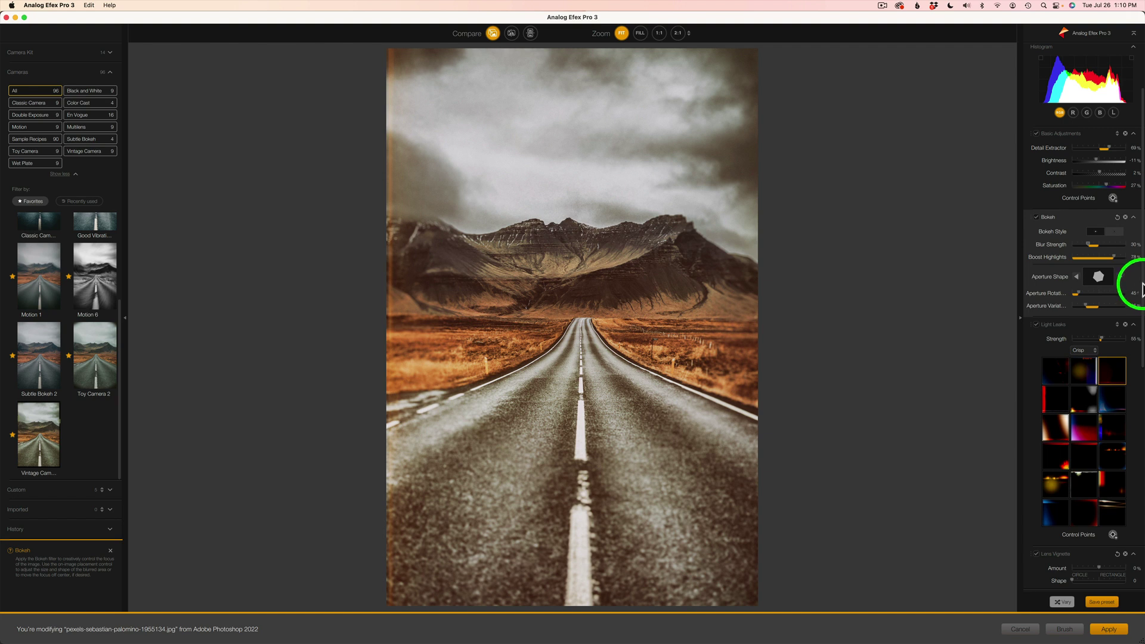
Toggle Light Leaks off and on to compare, then lower its Strength to 36%.
{"action": "scroll", "coordinate": [1140, 286], "scroll_direction": "down", "scroll_amount": 2}
{"action": "scroll", "coordinate": [1140, 304], "scroll_direction": "down", "scroll_amount": 5}
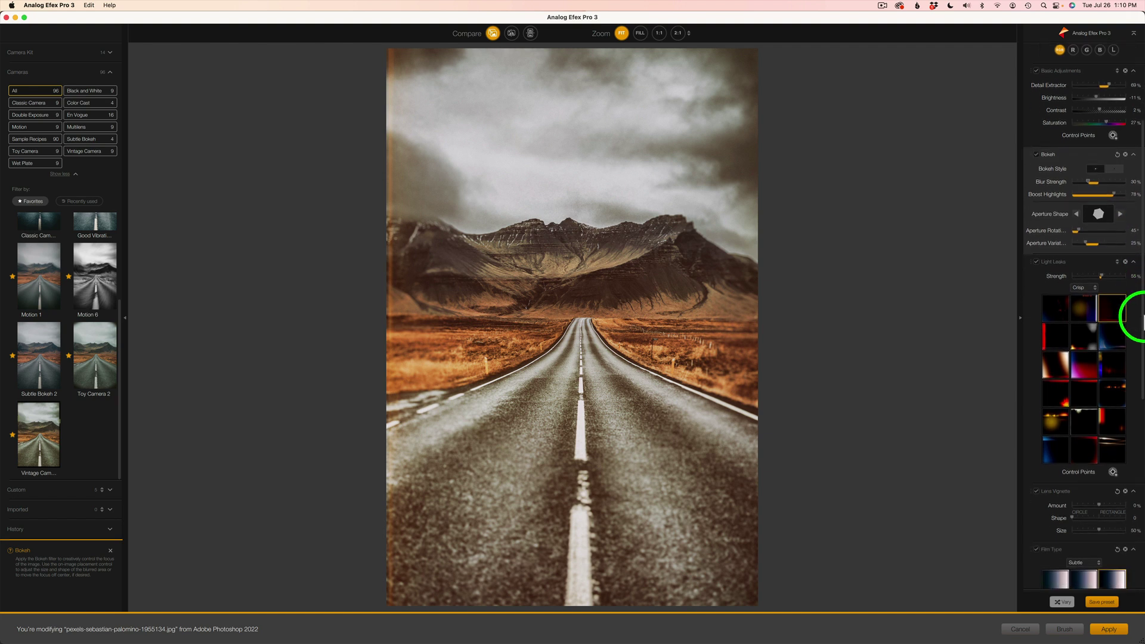
{"action": "left_click_drag", "start_coordinate": [1143, 338], "coordinate": [1143, 333]}
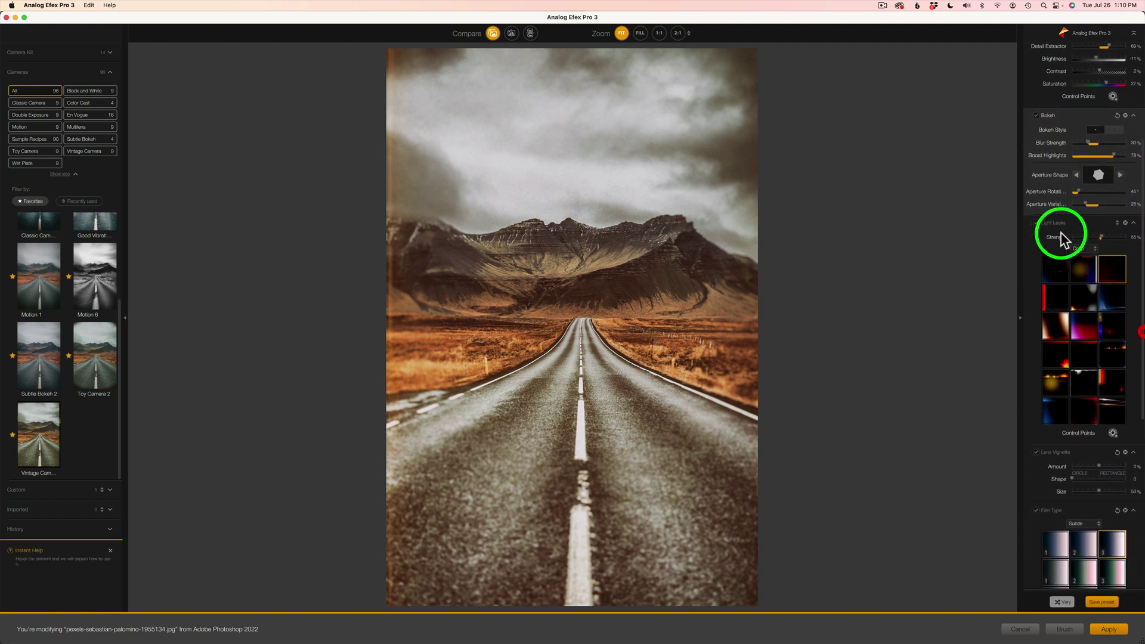
{"action": "mouse_move", "coordinate": [1050, 224]}
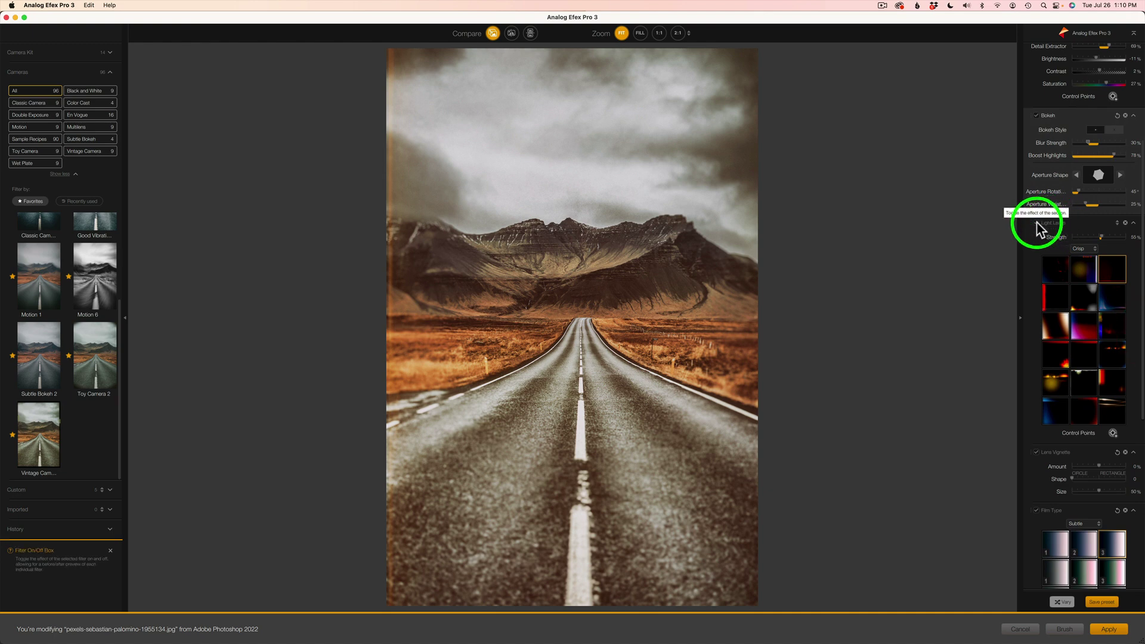
{"action": "left_click", "coordinate": [1037, 222]}
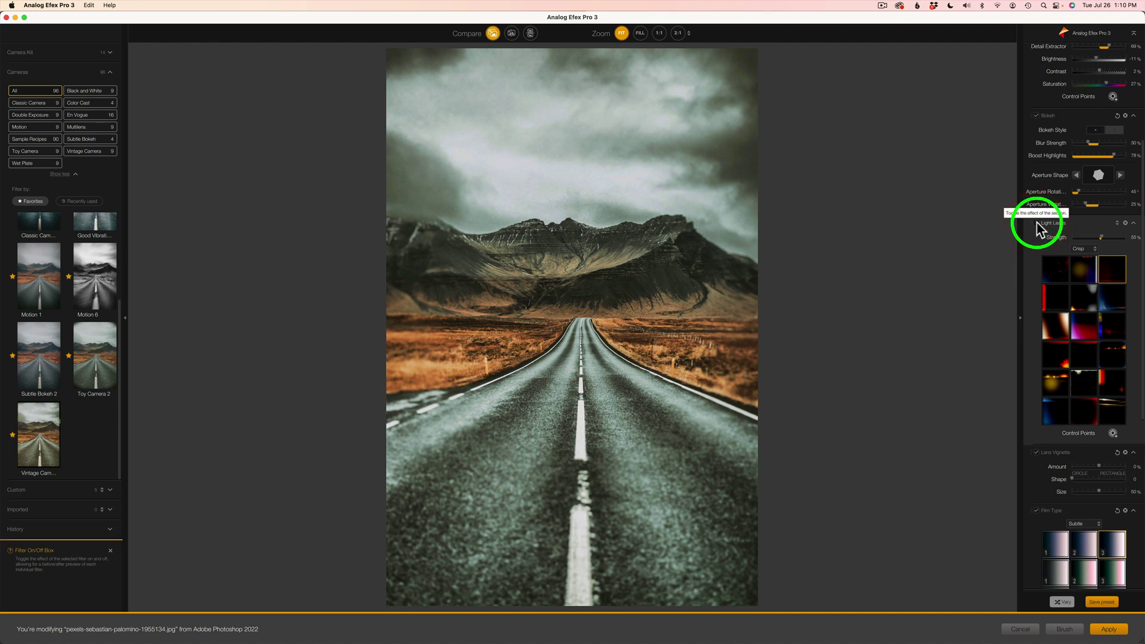
{"action": "left_click", "coordinate": [1037, 222]}
{"action": "left_click", "coordinate": [1037, 222]}
{"action": "left_click", "coordinate": [1037, 222]}
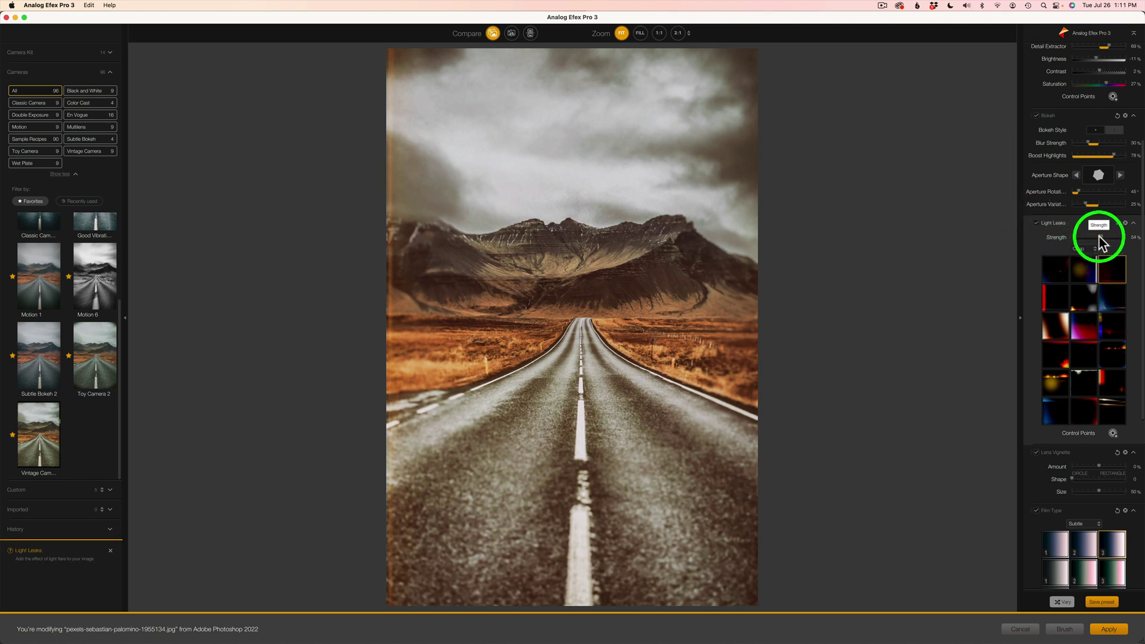
{"action": "mouse_move", "coordinate": [1102, 235]}
{"action": "left_mouse_down"}
{"action": "mouse_move", "coordinate": [1055, 238]}
{"action": "mouse_move", "coordinate": [1096, 237]}
{"action": "left_mouse_up"}
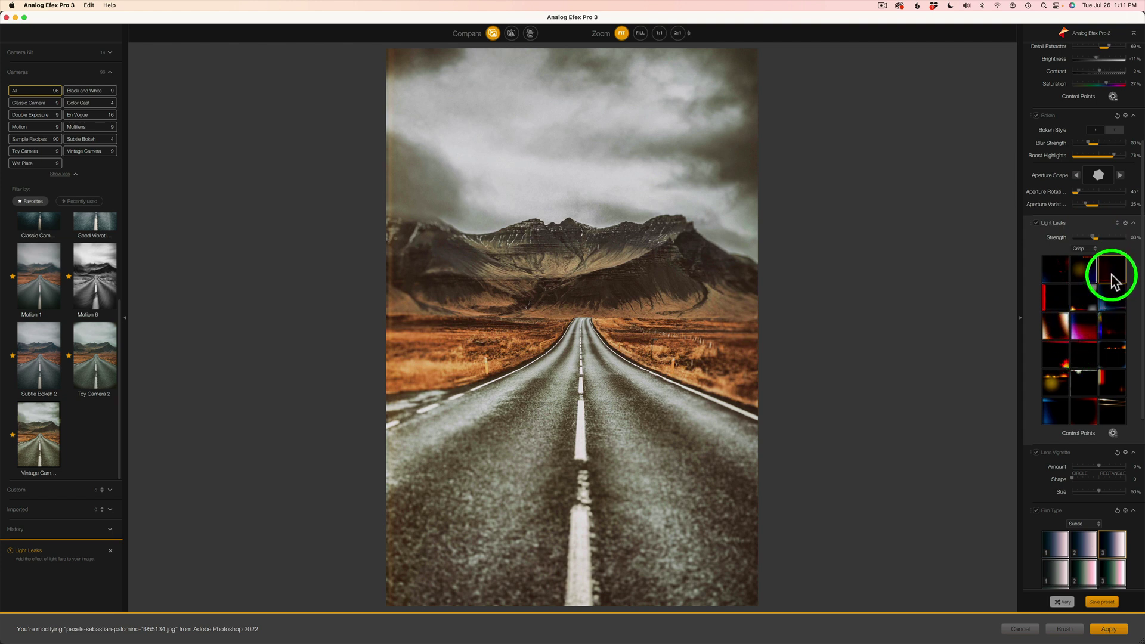
Try other light leak styles, reselect the top-right one, and drag its placement across the sky.
{"action": "left_click", "coordinate": [1056, 322]}
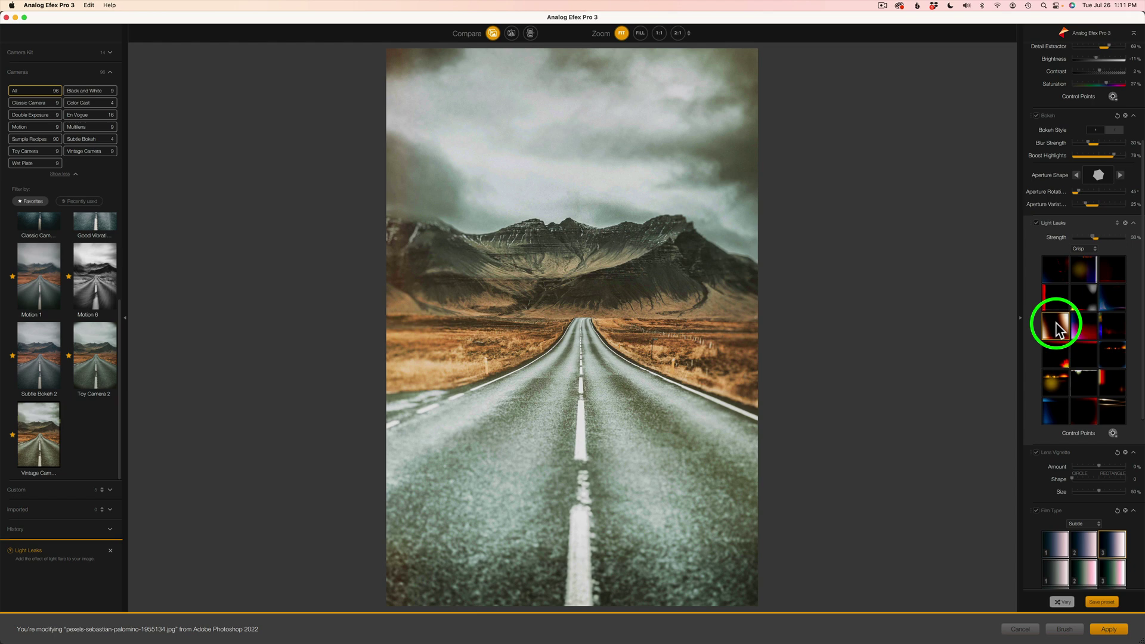
{"action": "left_click", "coordinate": [1060, 358]}
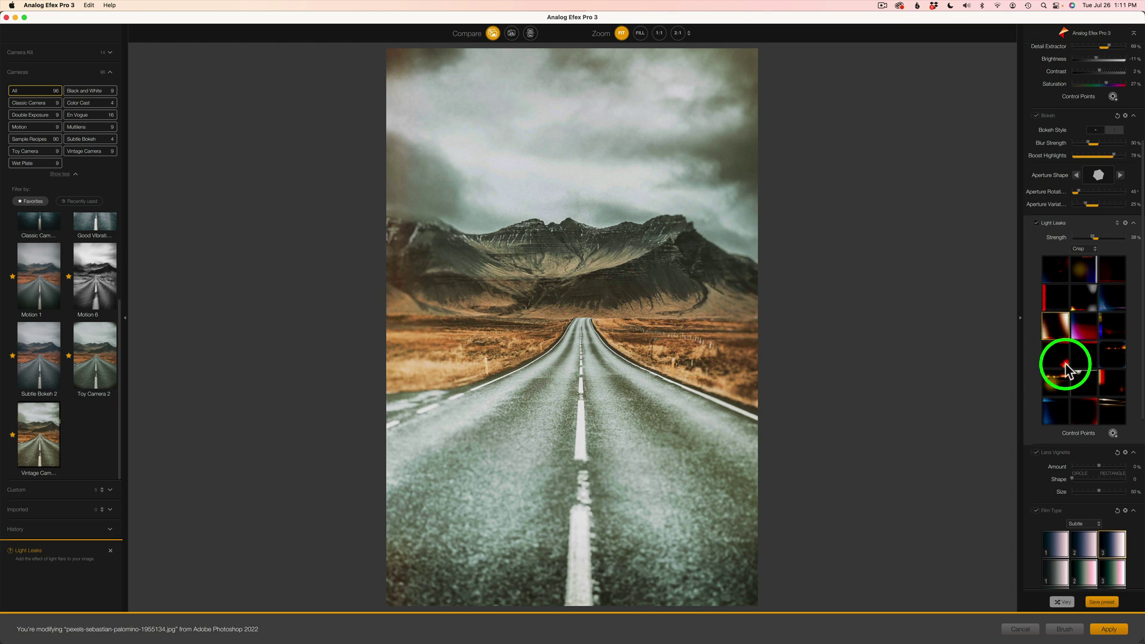
{"action": "left_click", "coordinate": [1113, 270]}
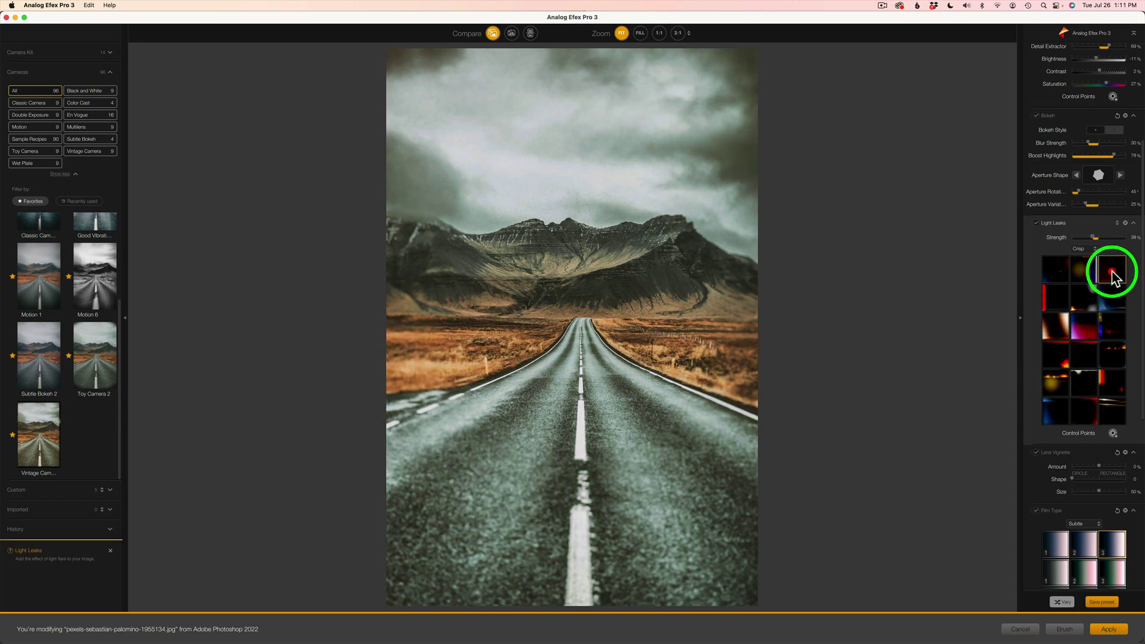
{"action": "left_click", "coordinate": [745, 293]}
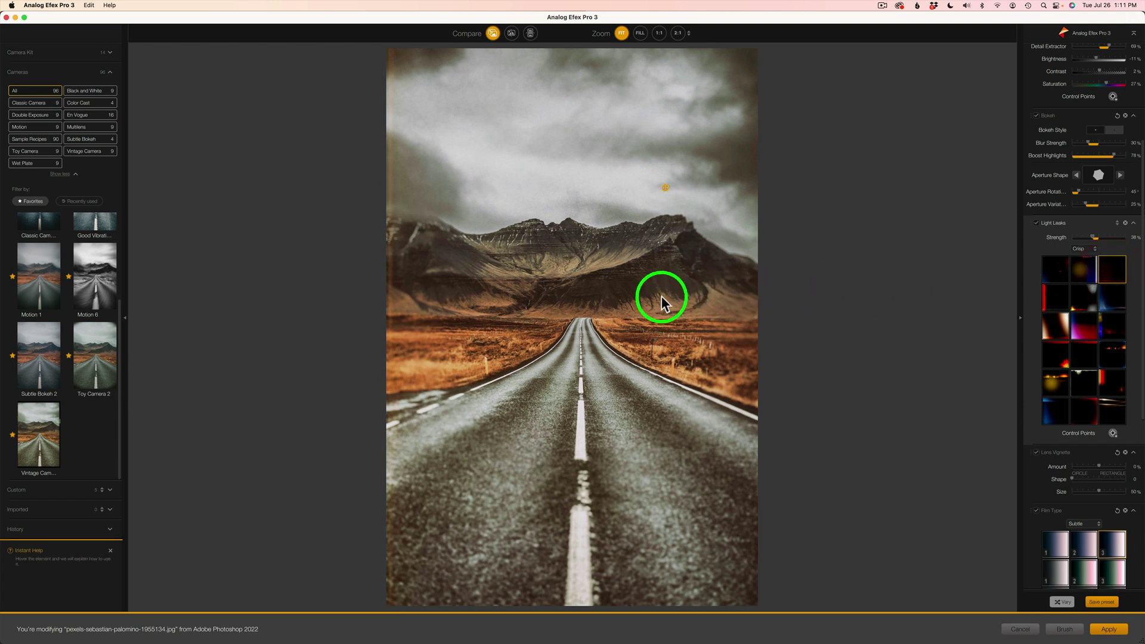
{"action": "left_click", "coordinate": [666, 187]}
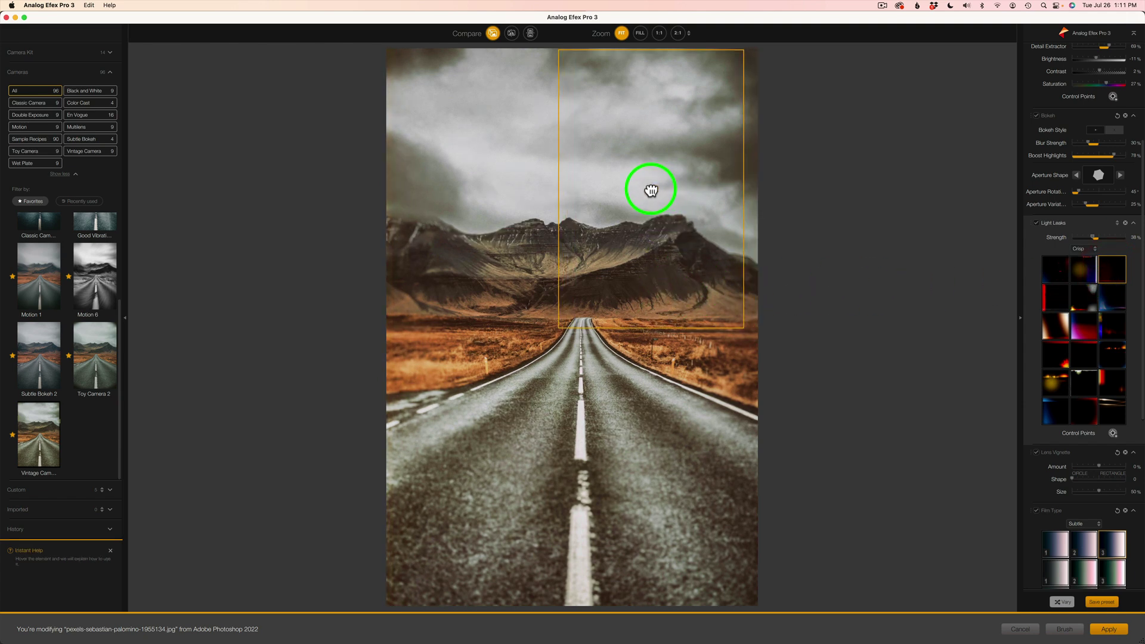
{"action": "left_click_drag", "start_coordinate": [665, 190], "coordinate": [709, 192]}
{"action": "left_click", "coordinate": [440, 179]}
{"action": "mouse_move", "coordinate": [440, 175]}
{"action": "left_mouse_down"}
{"action": "mouse_move", "coordinate": [386, 178]}
{"action": "mouse_move", "coordinate": [614, 173]}
{"action": "mouse_move", "coordinate": [662, 192]}
{"action": "mouse_move", "coordinate": [634, 257]}
{"action": "mouse_move", "coordinate": [575, 320]}
{"action": "mouse_move", "coordinate": [647, 199]}
{"action": "mouse_move", "coordinate": [663, 192]}
{"action": "mouse_move", "coordinate": [664, 312]}
{"action": "mouse_move", "coordinate": [662, 243]}
{"action": "mouse_move", "coordinate": [684, 236]}
{"action": "left_mouse_up"}
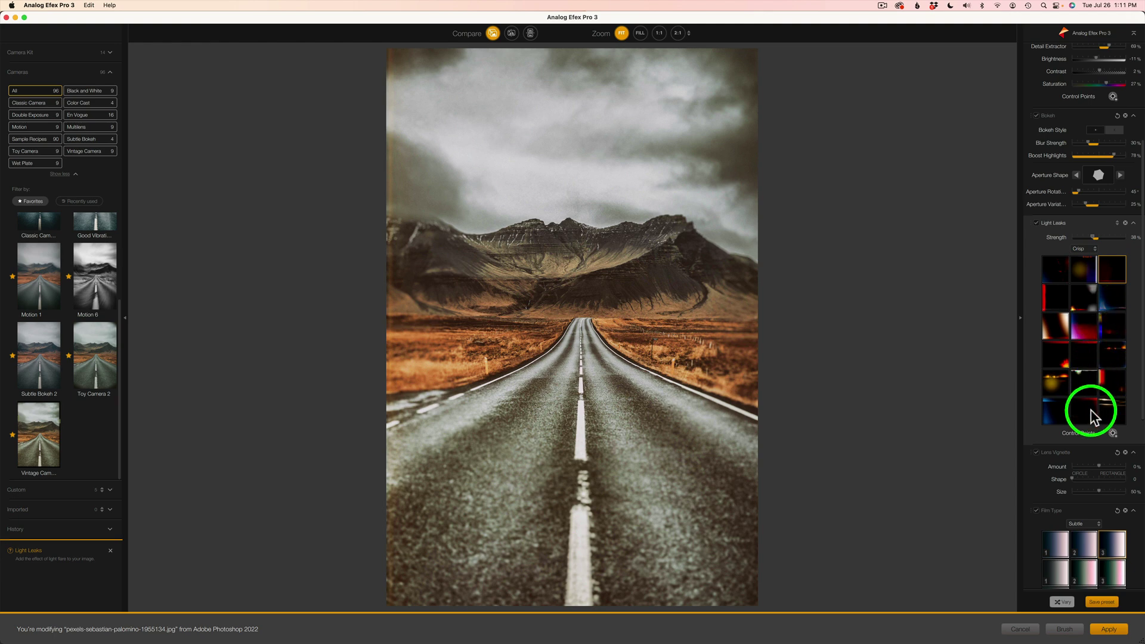
Enable Lens Vignette and set its Amount to -12% for slightly darker edges.
{"action": "left_click_drag", "start_coordinate": [1140, 444], "coordinate": [1139, 487]}
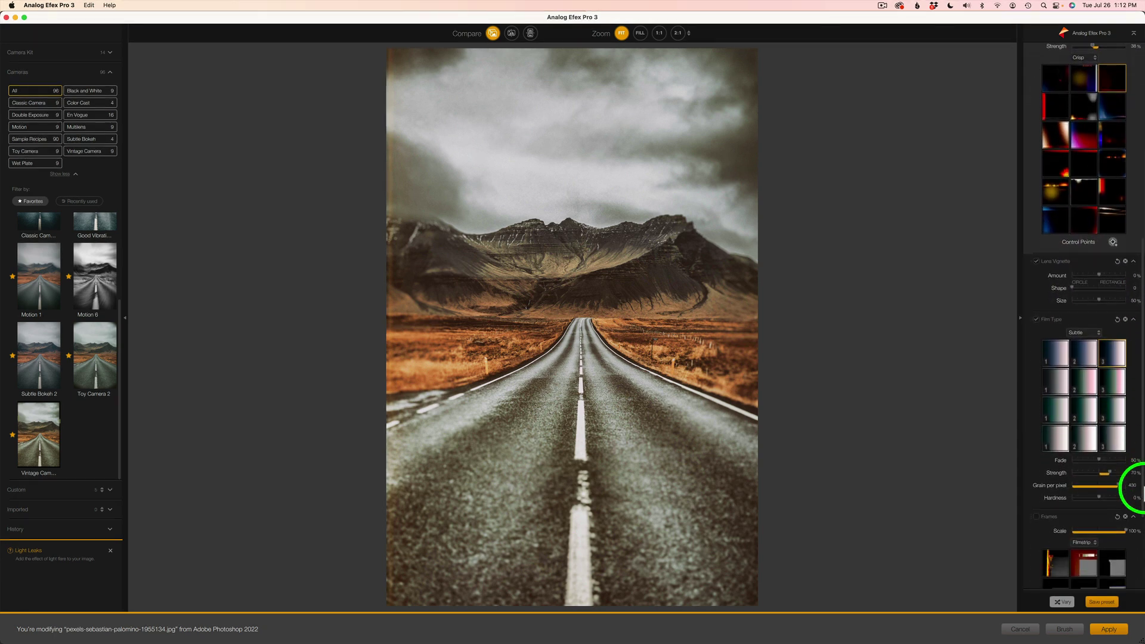
{"action": "left_click", "coordinate": [1036, 262]}
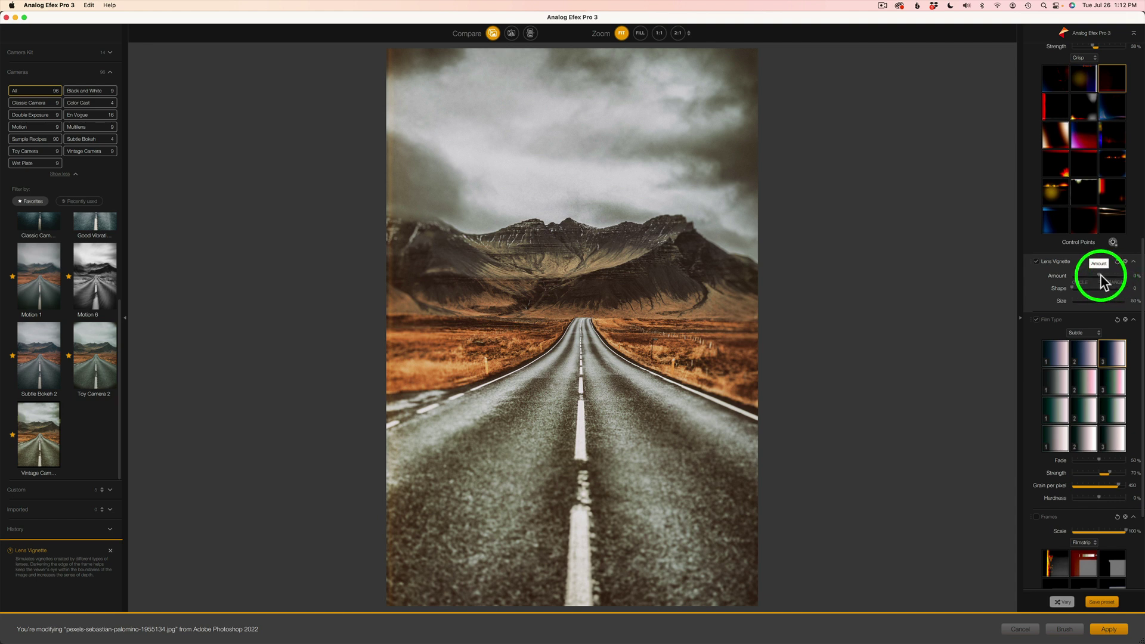
{"action": "mouse_move", "coordinate": [1099, 275]}
{"action": "left_mouse_down"}
{"action": "mouse_move", "coordinate": [1084, 279]}
{"action": "mouse_move", "coordinate": [1113, 284]}
{"action": "left_mouse_up"}
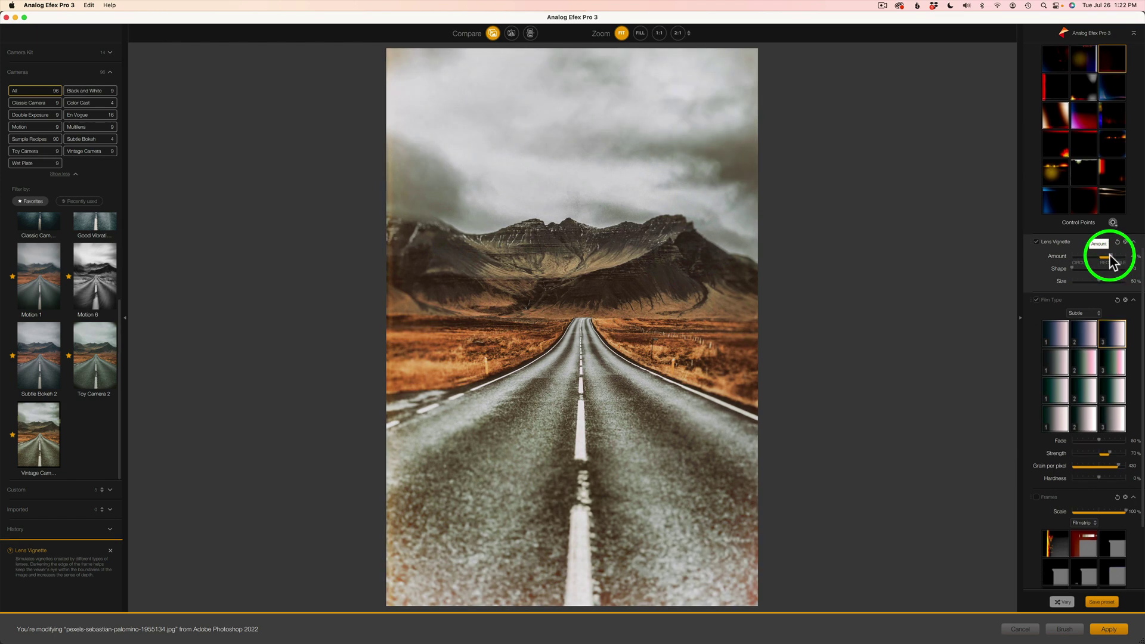
{"action": "left_click_drag", "start_coordinate": [1110, 256], "coordinate": [1097, 256]}
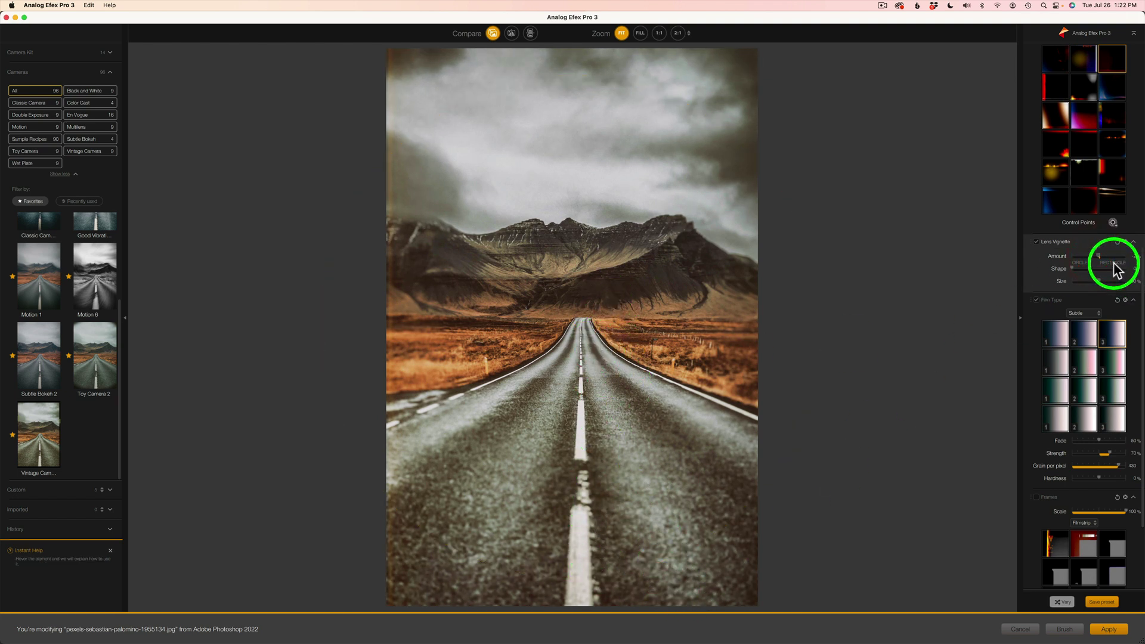
{"action": "left_click_drag", "start_coordinate": [1099, 255], "coordinate": [1096, 256]}
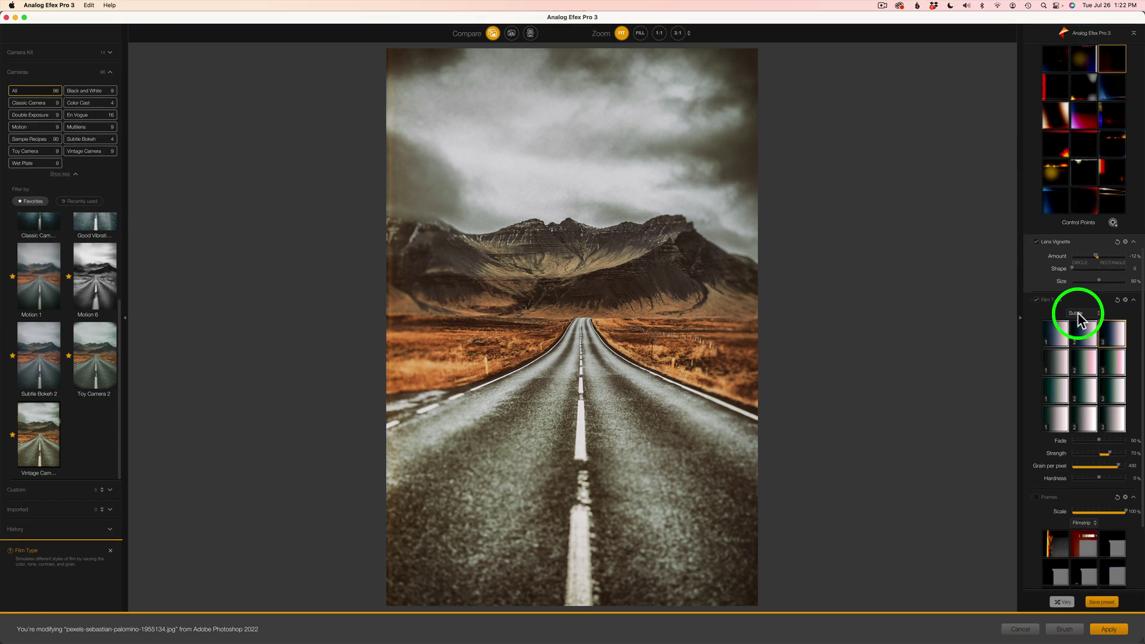
Browse the Cool, B&W neutral and Warm film categories, trying several Warm variants including Nikko 3.
{"action": "left_click", "coordinate": [1097, 314]}
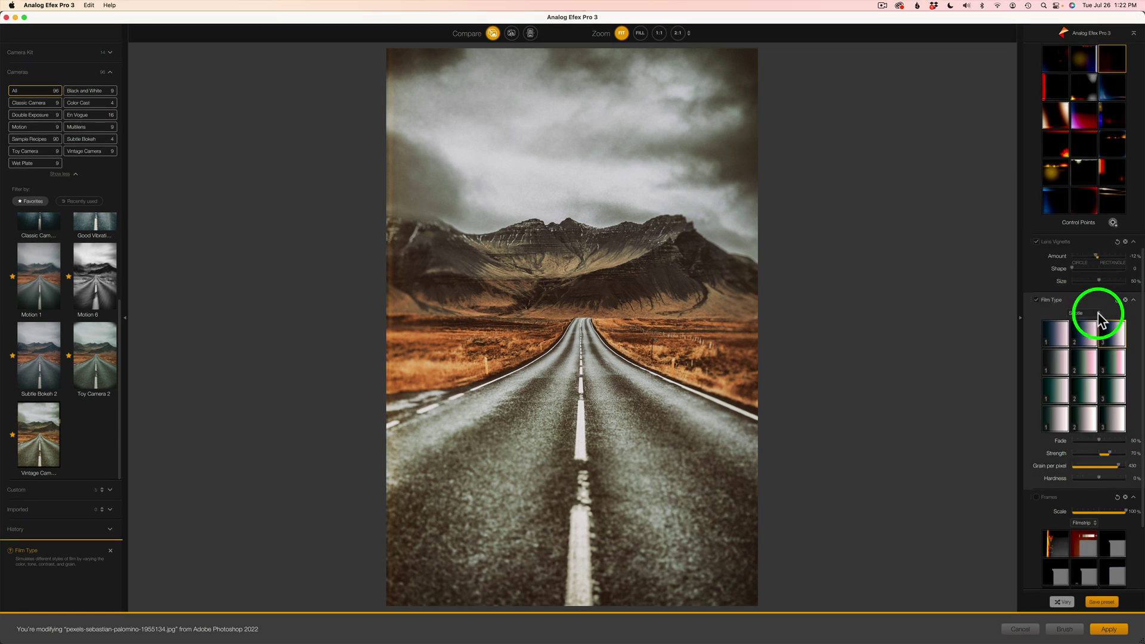
{"action": "left_click", "coordinate": [1083, 334]}
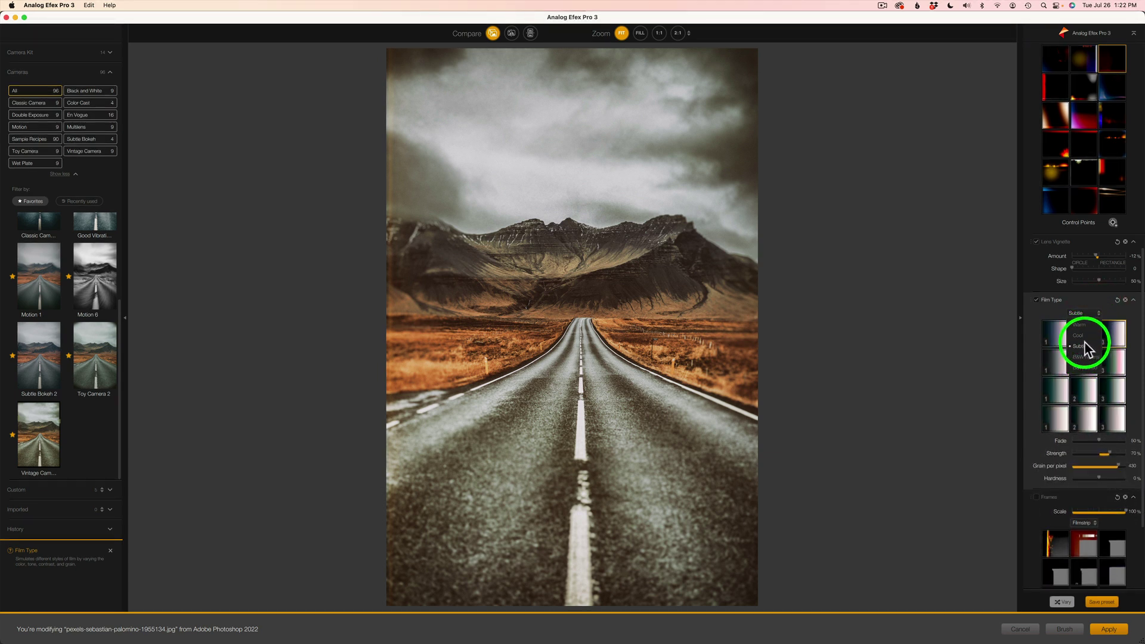
{"action": "left_click", "coordinate": [1085, 352]}
{"action": "left_click", "coordinate": [1081, 325]}
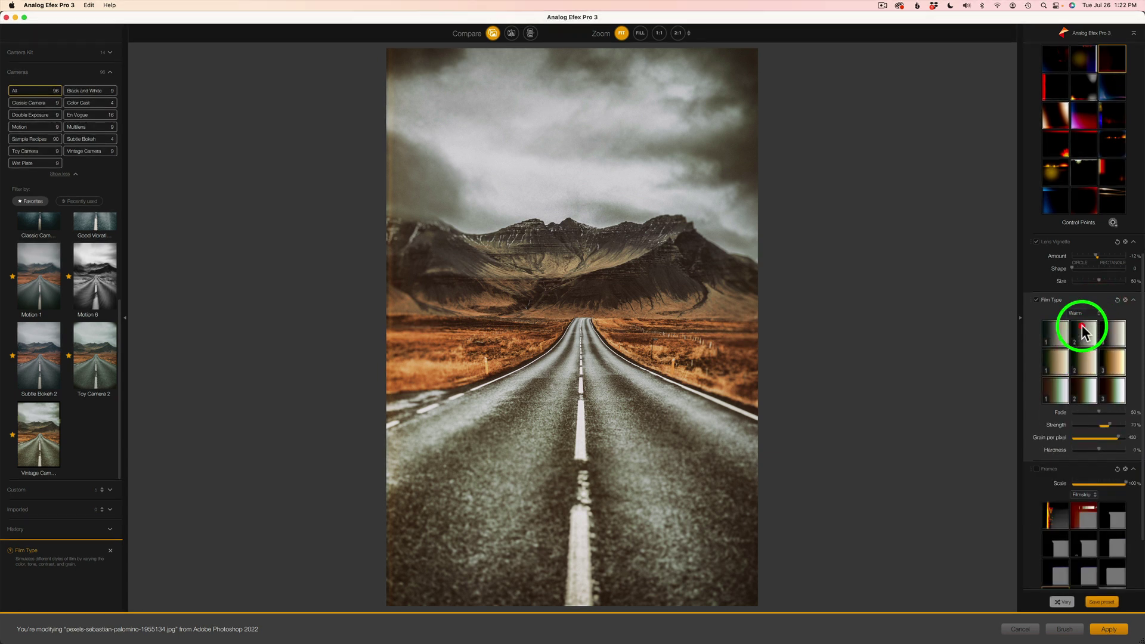
{"action": "left_click", "coordinate": [1111, 362]}
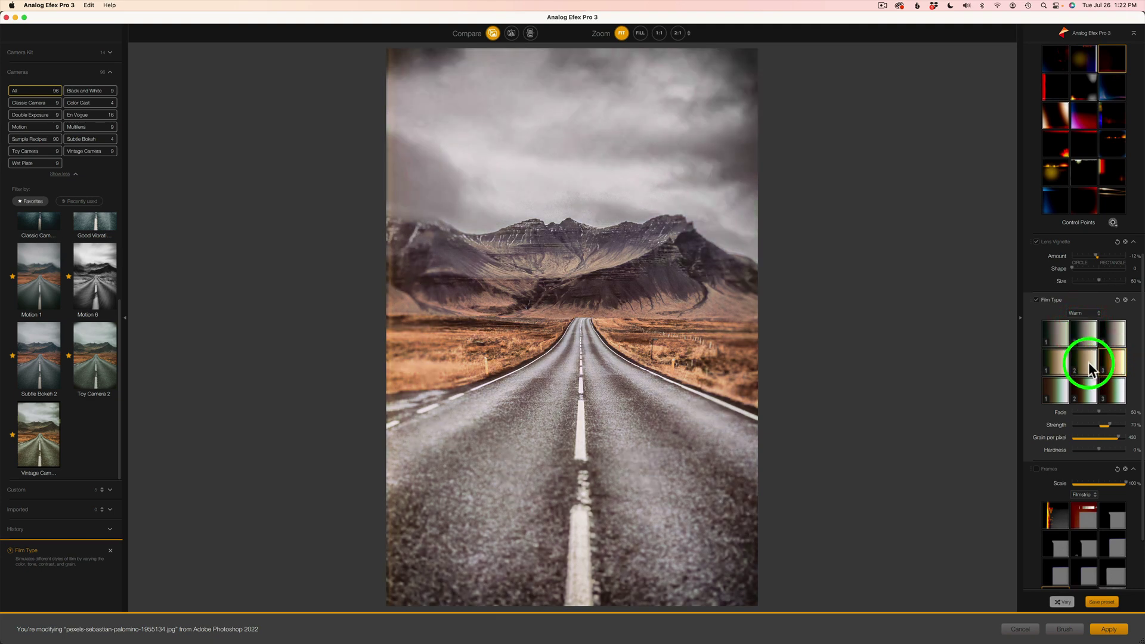
{"action": "left_click", "coordinate": [1087, 363]}
{"action": "left_click", "coordinate": [1111, 392]}
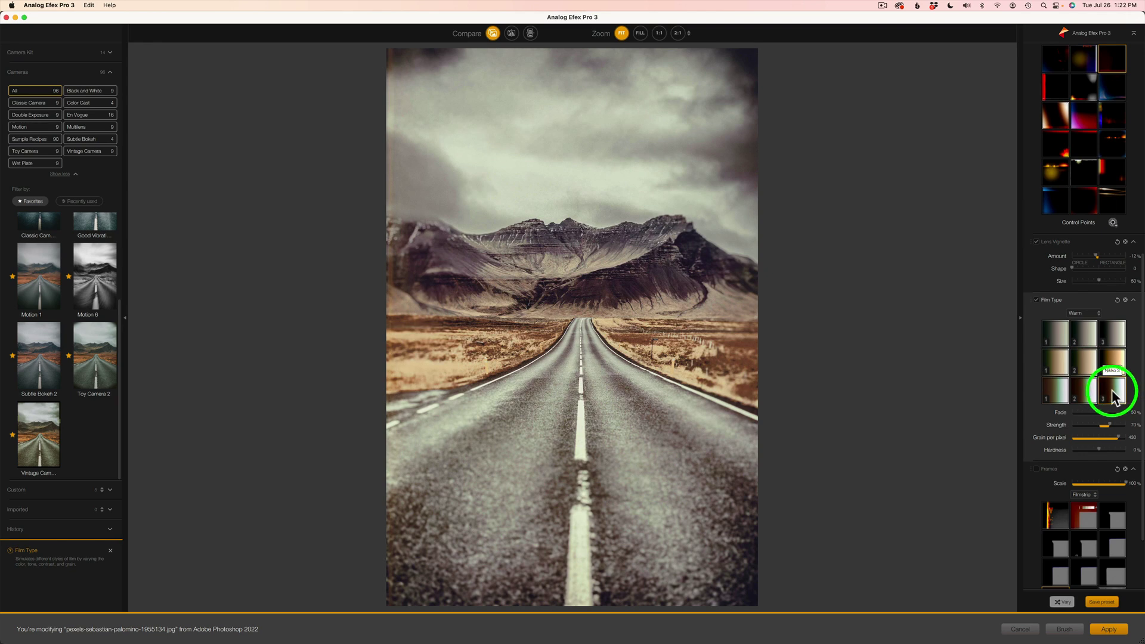
{"action": "left_click", "coordinate": [1084, 333]}
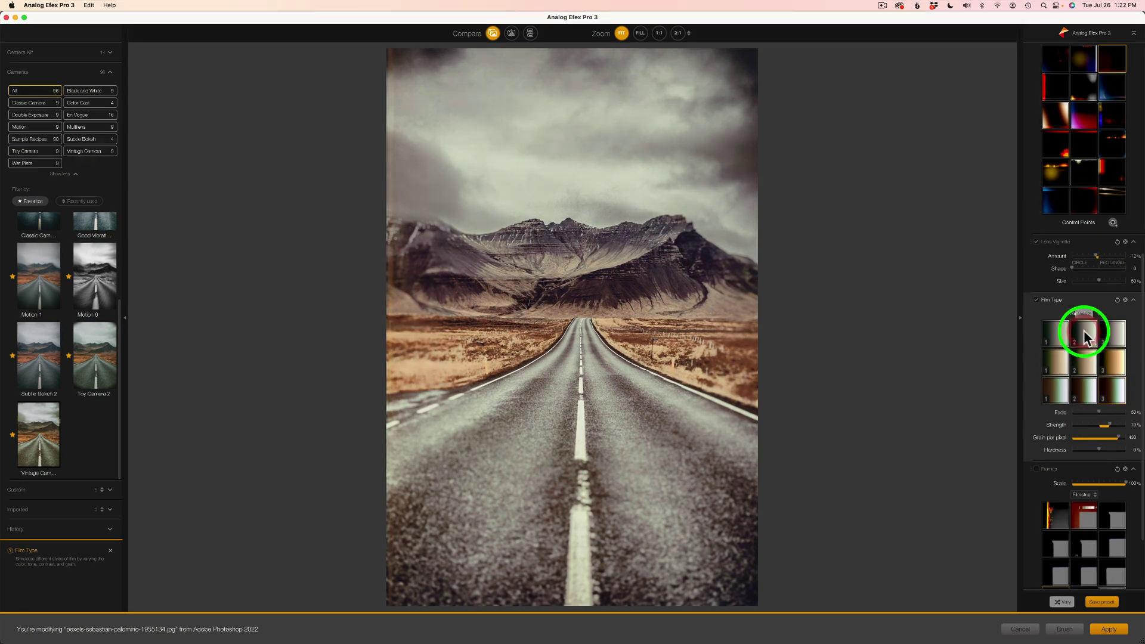
{"action": "left_click", "coordinate": [1055, 331]}
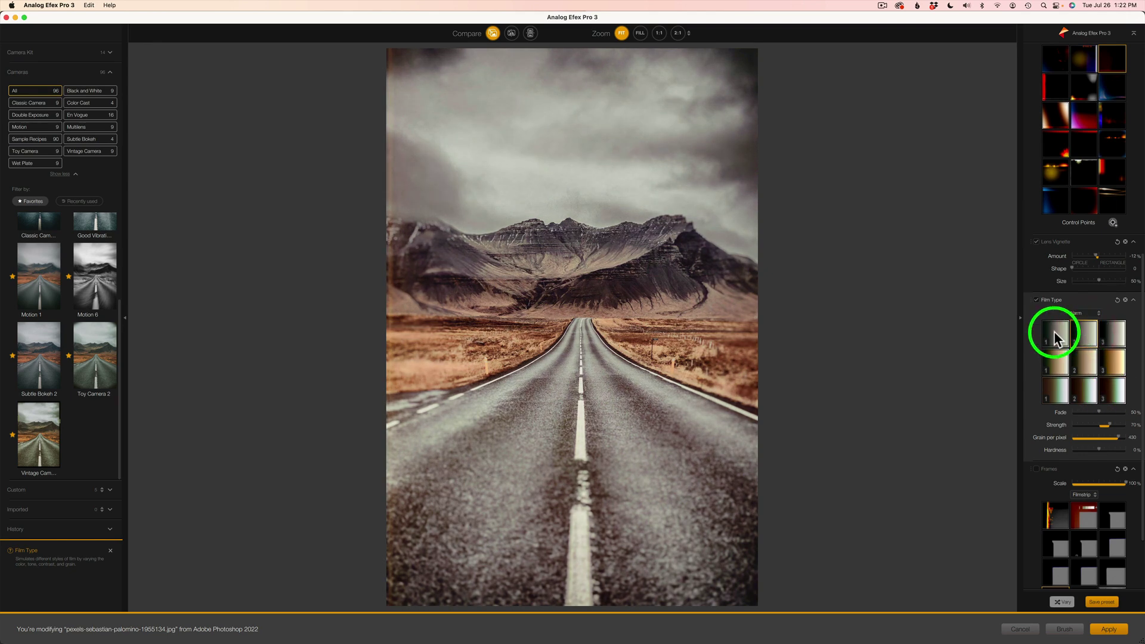
{"action": "left_click", "coordinate": [1110, 333]}
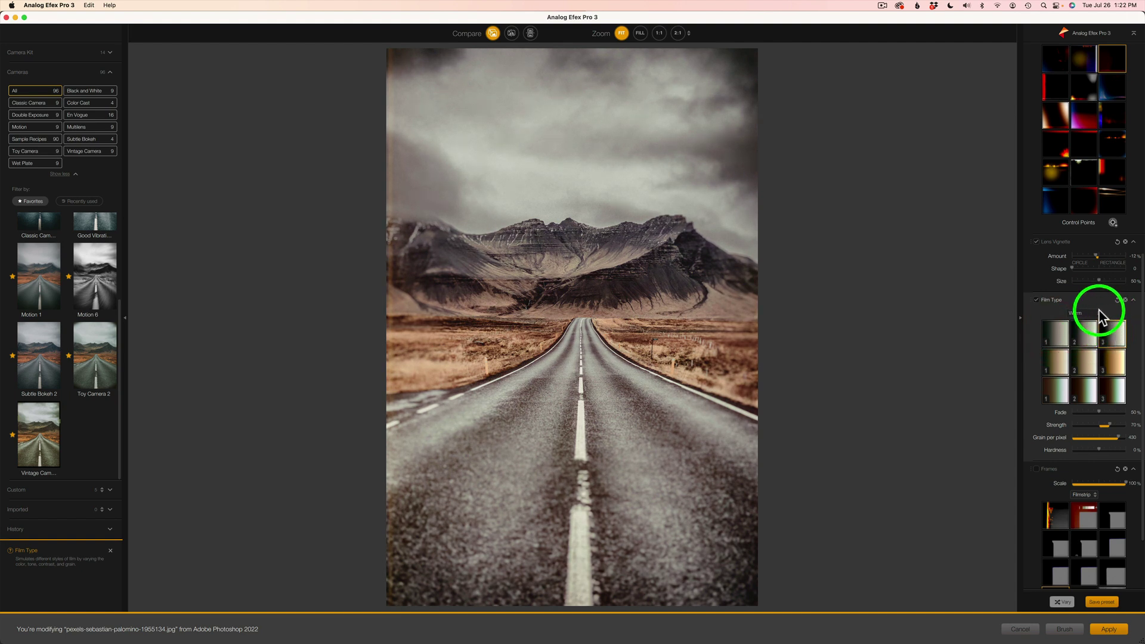
Switch the film family to B&W toned and try several of its variants.
{"action": "left_click", "coordinate": [1099, 311]}
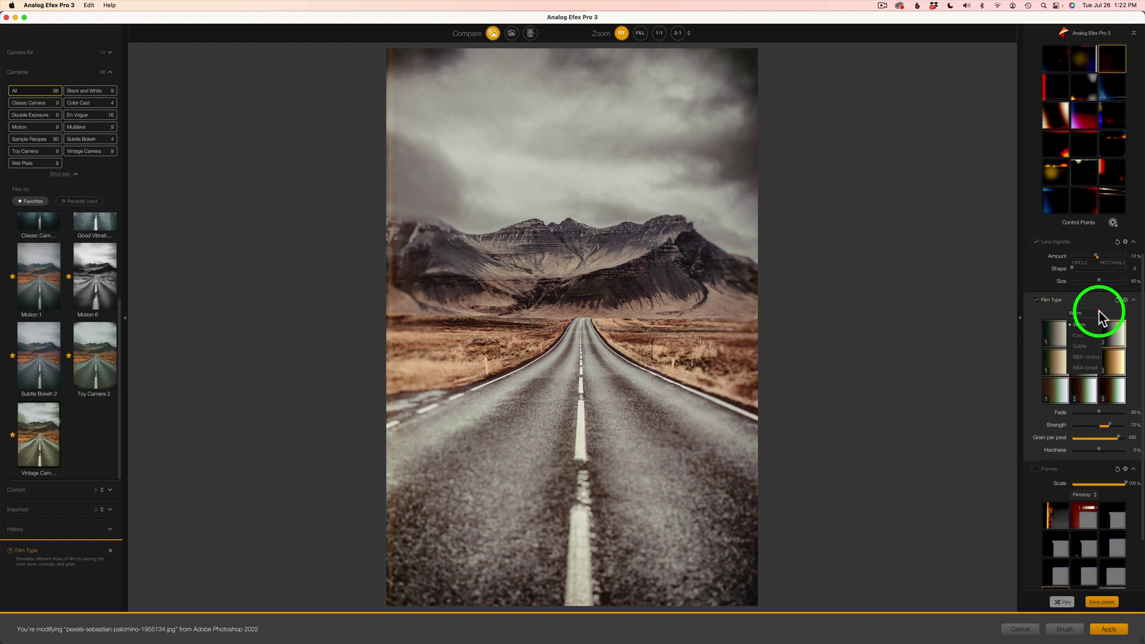
{"action": "left_click", "coordinate": [1086, 346]}
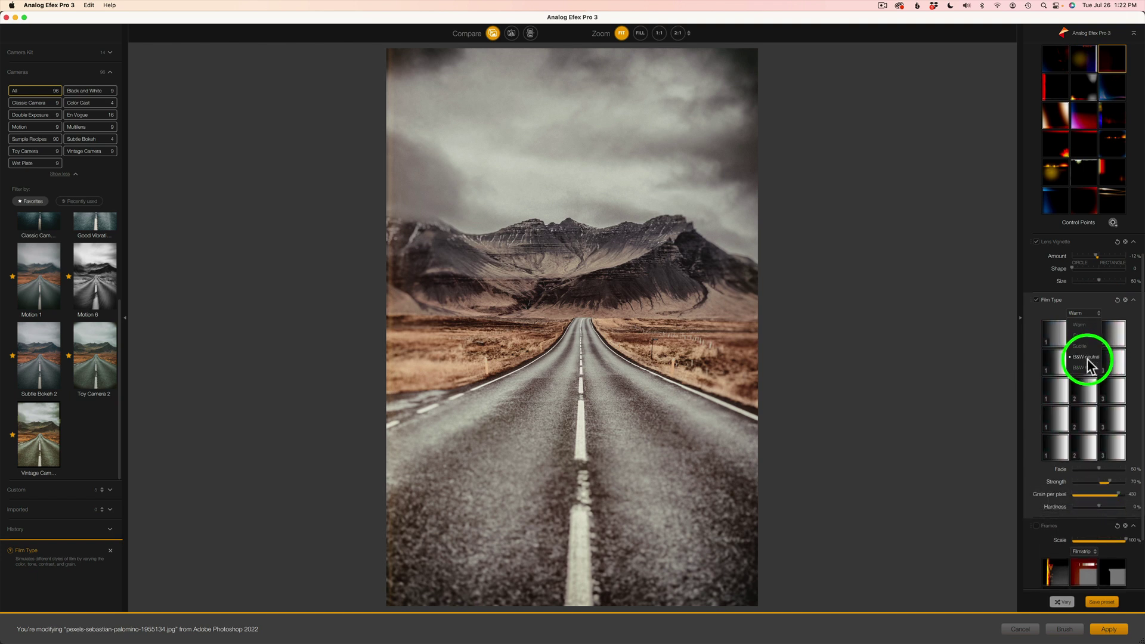
{"action": "left_click", "coordinate": [1087, 365]}
{"action": "left_click", "coordinate": [1086, 365]}
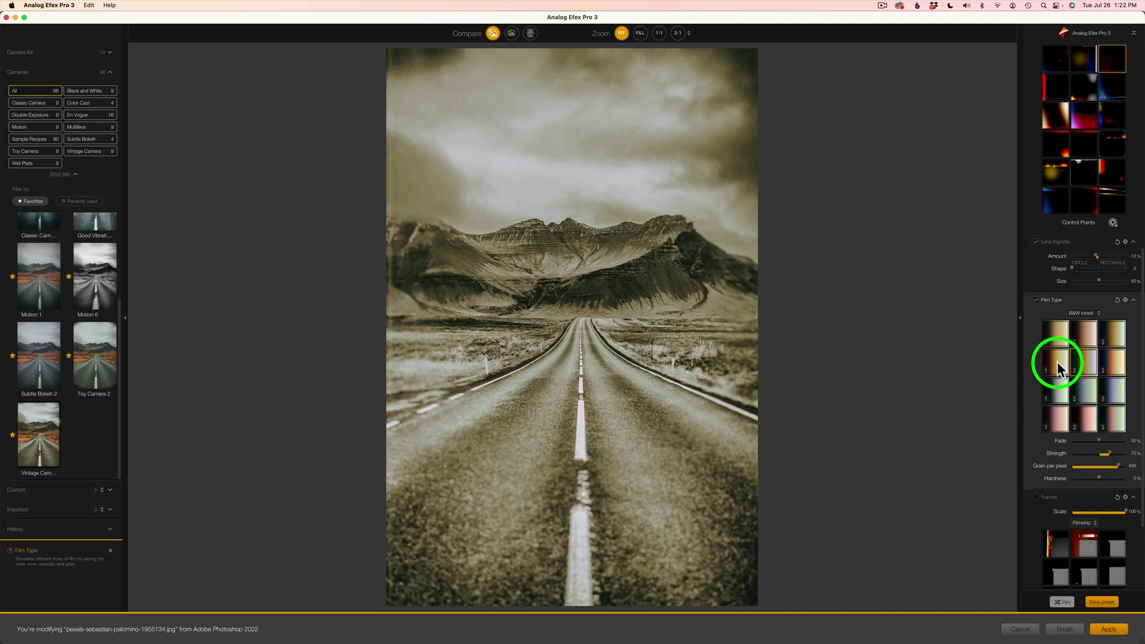
{"action": "left_click", "coordinate": [1056, 362]}
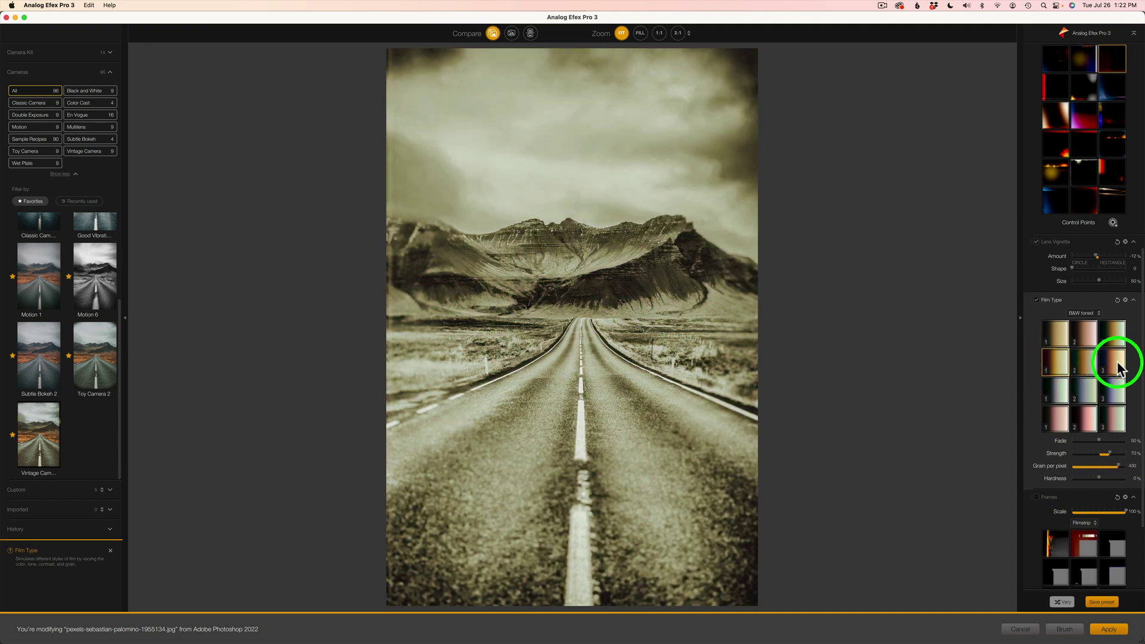
{"action": "left_click", "coordinate": [1114, 363]}
Return to the Subtle film family and apply its third variant.
{"action": "left_click", "coordinate": [1097, 314]}
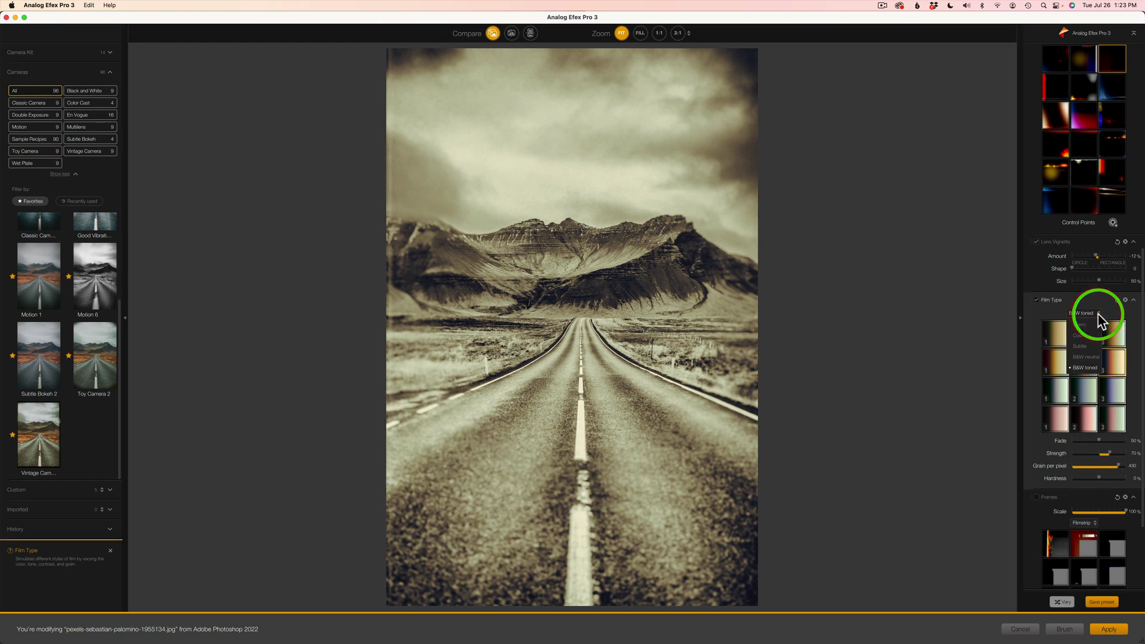
{"action": "left_click", "coordinate": [1087, 345]}
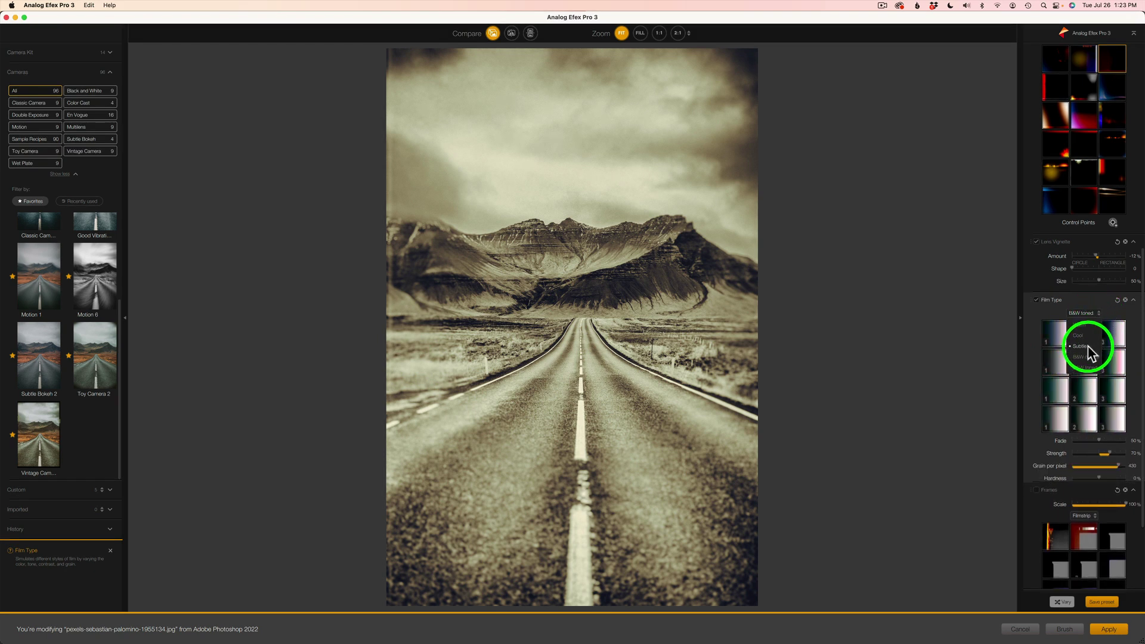
{"action": "left_click", "coordinate": [1084, 348]}
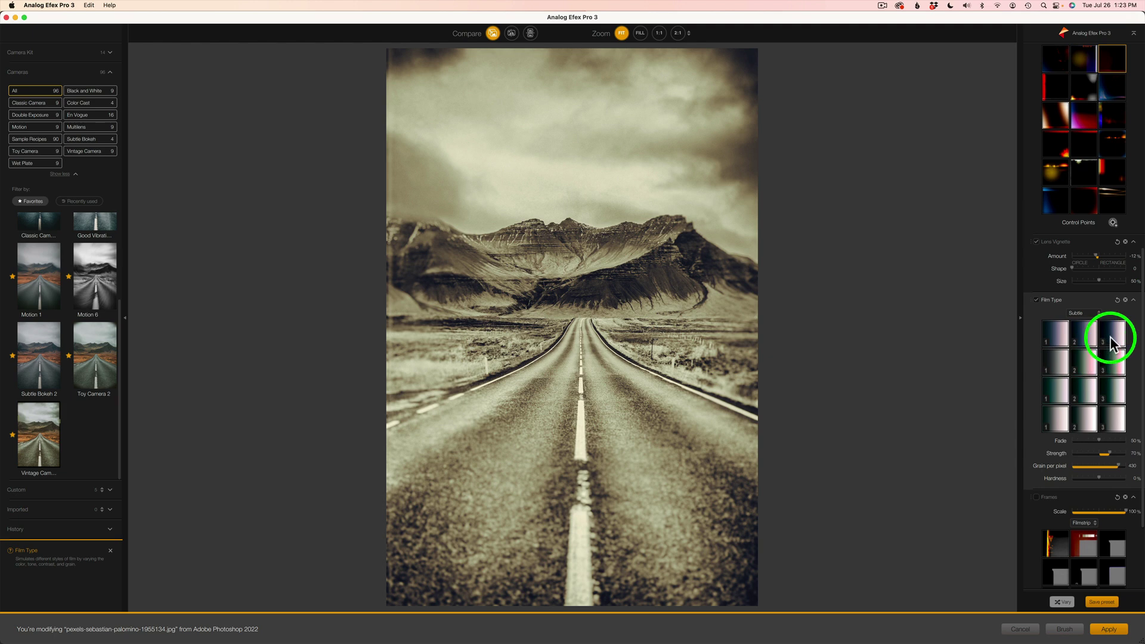
{"action": "left_click", "coordinate": [1111, 337]}
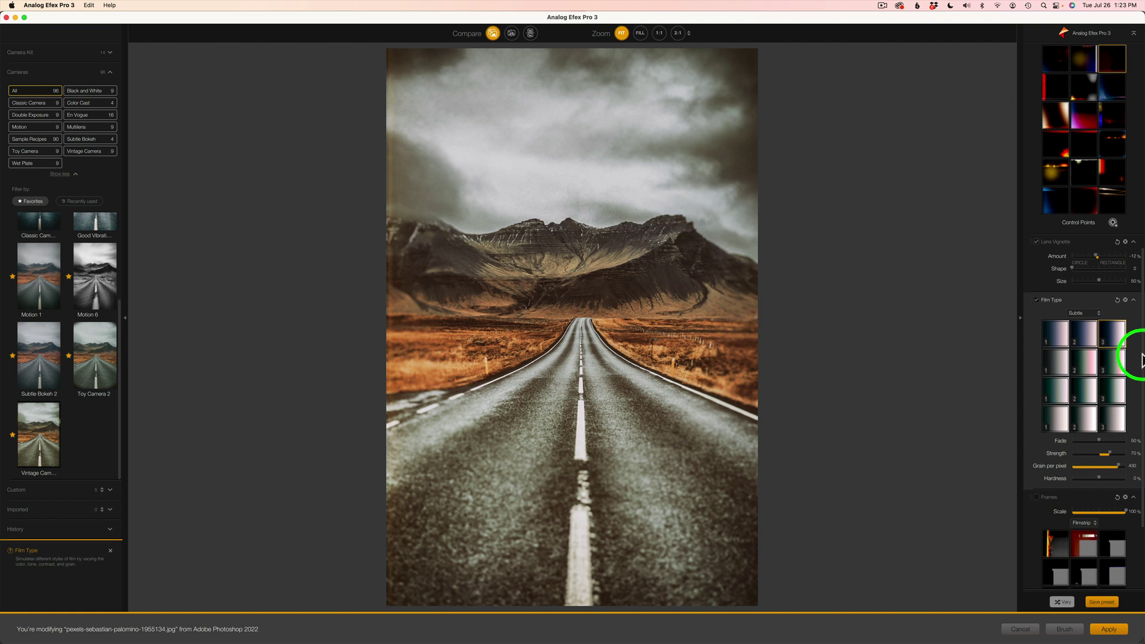
Scroll the right panel to the Frames section and expand Camera Kit in the left panel.
{"action": "left_click_drag", "start_coordinate": [1142, 359], "coordinate": [1141, 468]}
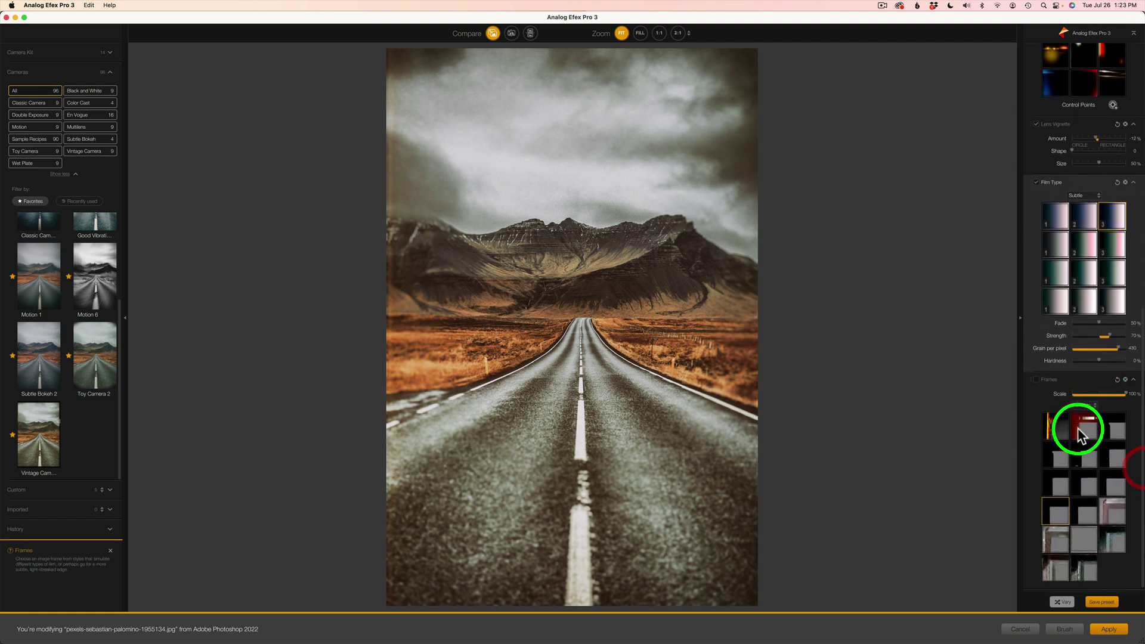
{"action": "left_click", "coordinate": [56, 53]}
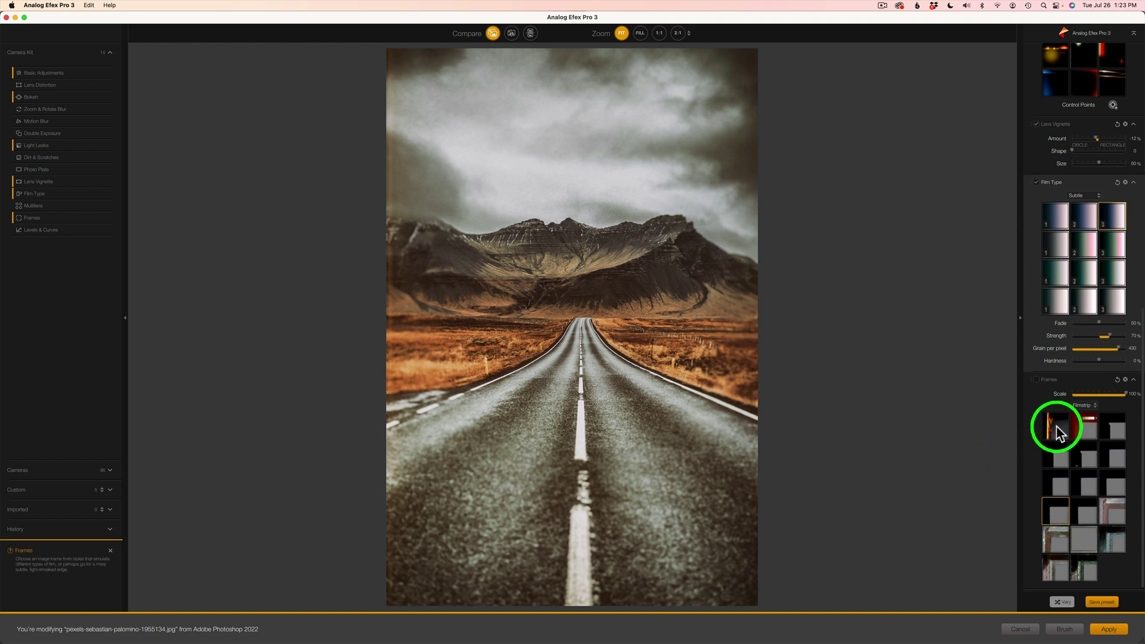
Enable Frames with the first Filmstrip frame at about 56% scale, toggling it to compare.
{"action": "left_click", "coordinate": [1035, 380]}
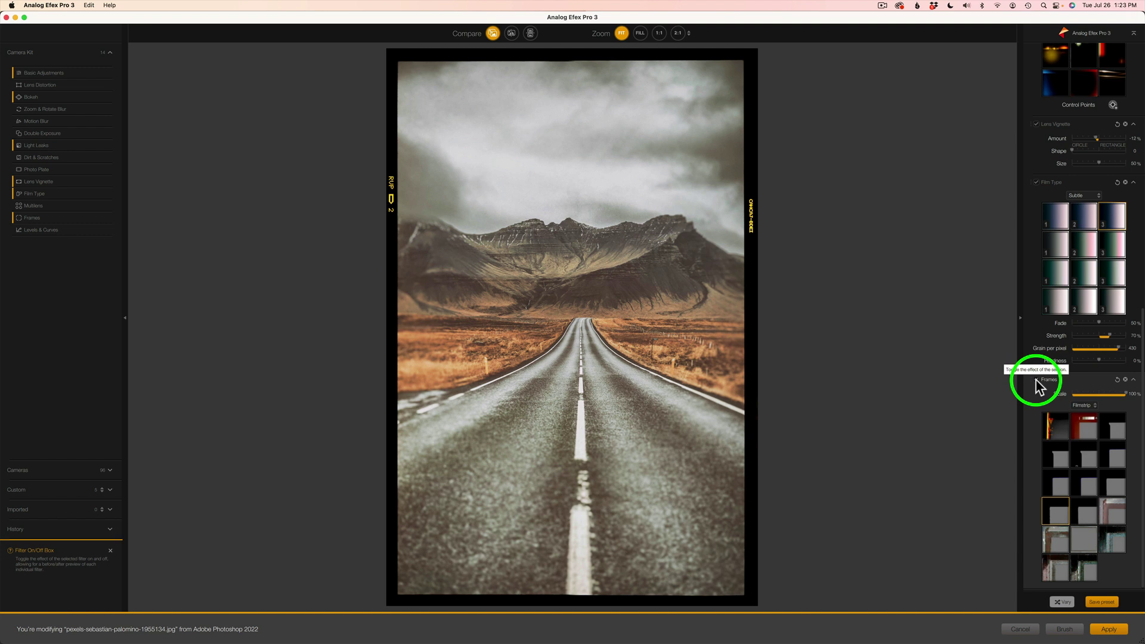
{"action": "left_click", "coordinate": [1060, 437]}
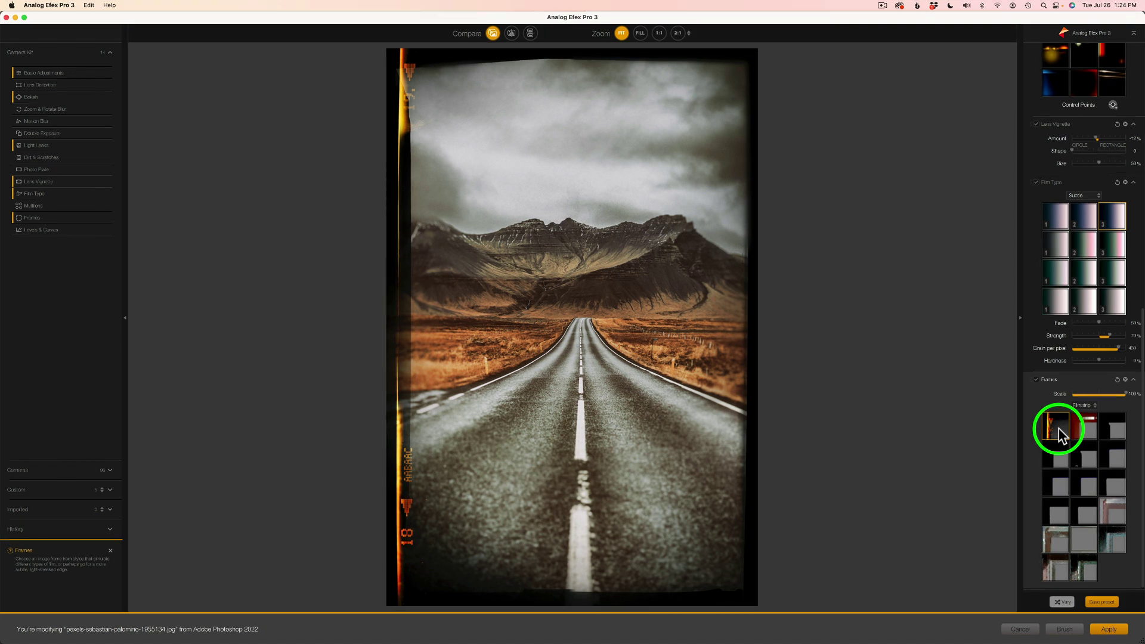
{"action": "left_click_drag", "start_coordinate": [1127, 399], "coordinate": [1105, 399]}
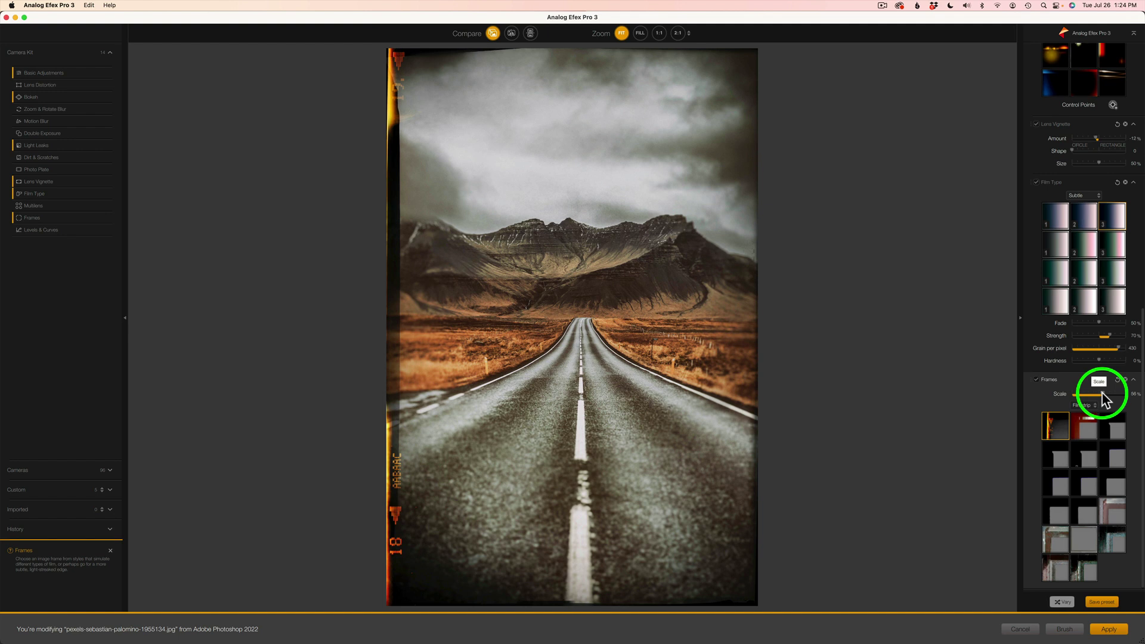
{"action": "left_click", "coordinate": [1038, 380]}
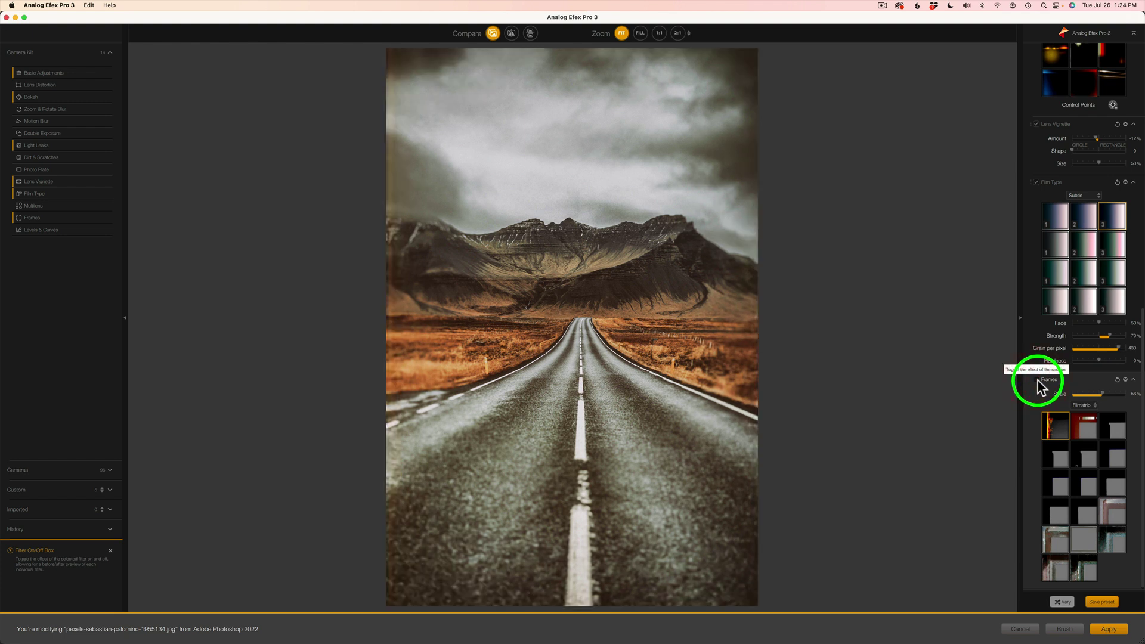
{"action": "left_click", "coordinate": [1038, 381]}
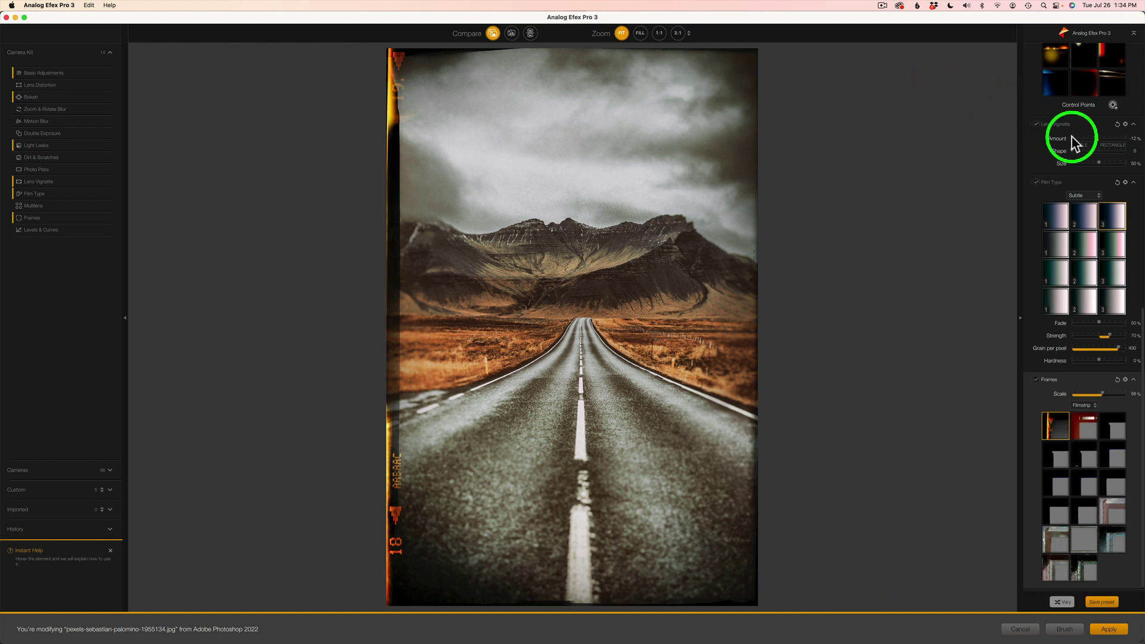
Compare the lens vignette on and off, then raise its Amount from -12% to about 18%.
{"action": "mouse_move", "coordinate": [1061, 127]}
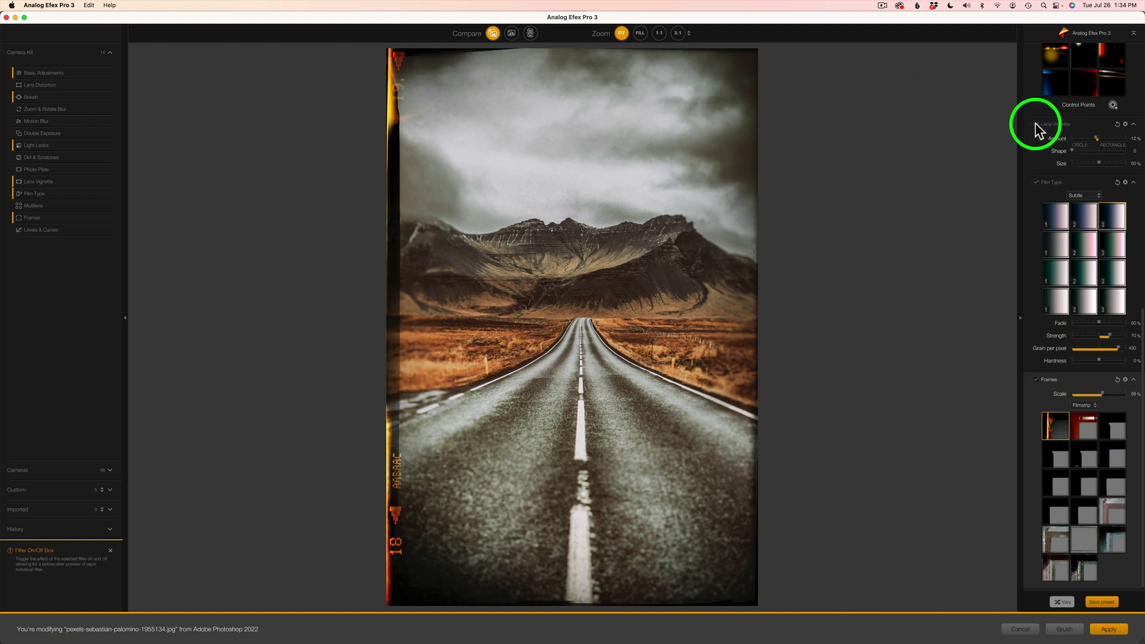
{"action": "left_click", "coordinate": [1036, 125]}
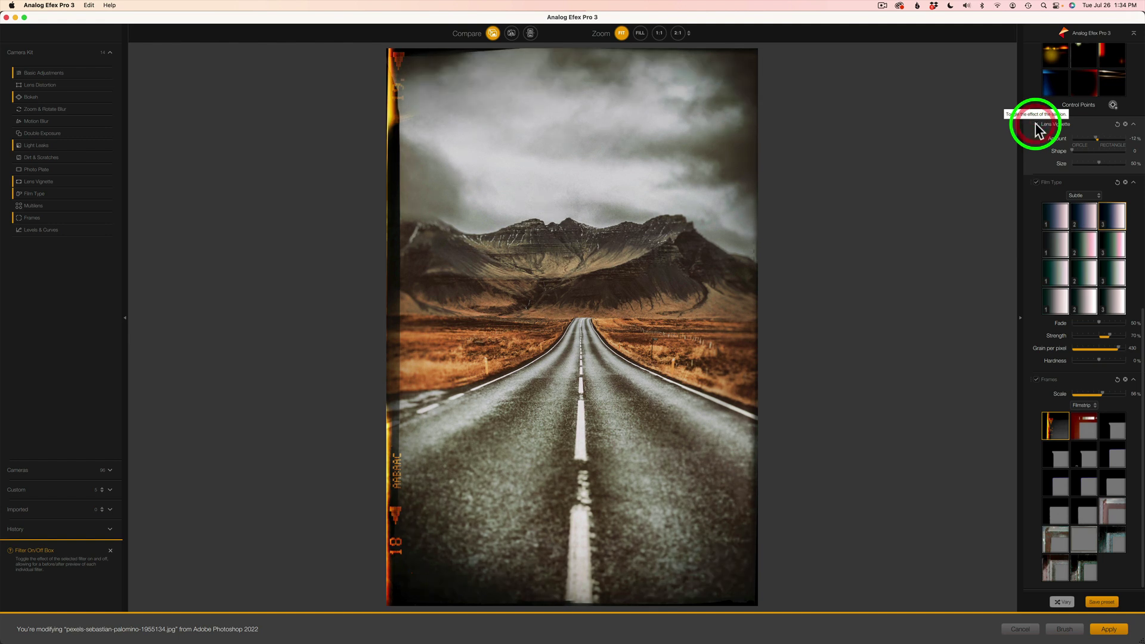
{"action": "left_click", "coordinate": [1037, 124]}
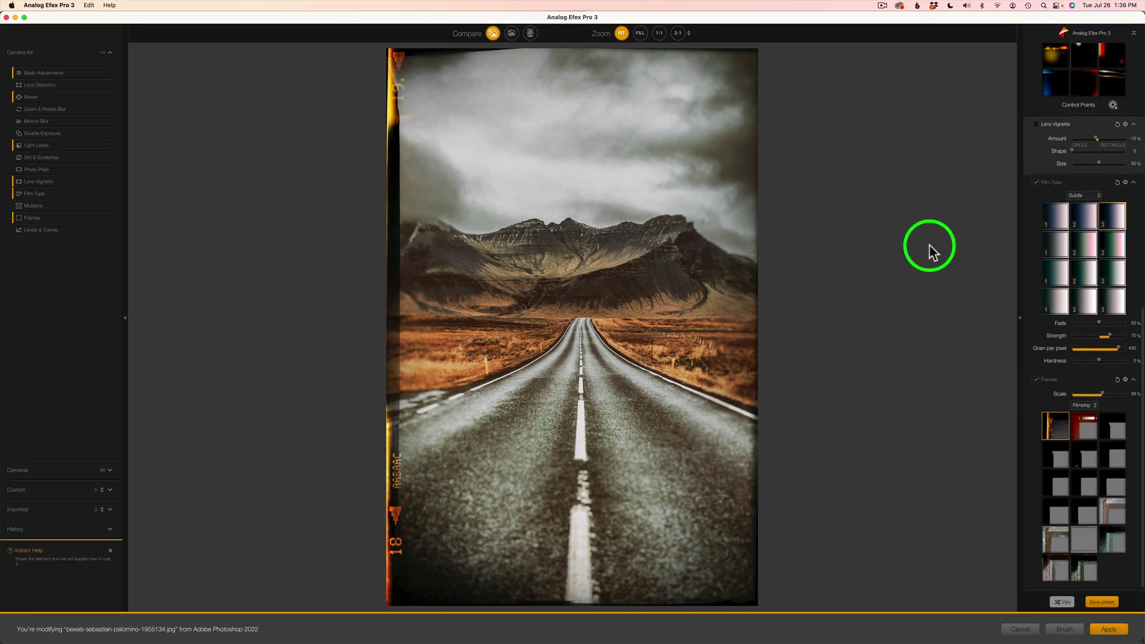
{"action": "left_click", "coordinate": [1037, 125]}
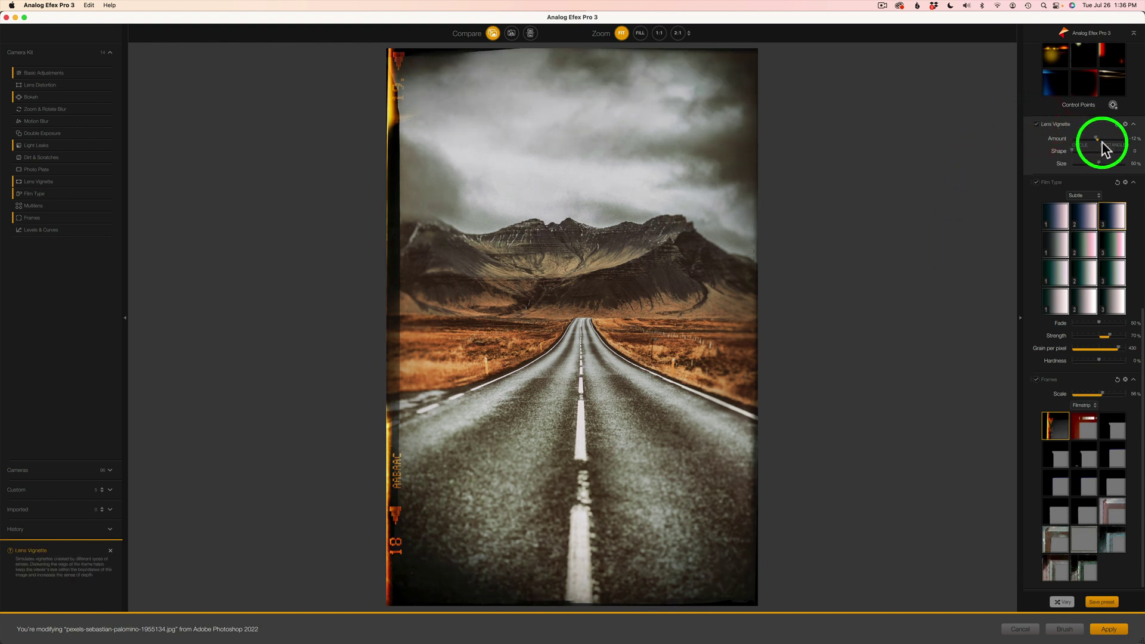
{"action": "left_click_drag", "start_coordinate": [1098, 139], "coordinate": [1108, 139]}
{"action": "mouse_move", "coordinate": [446, 531]}
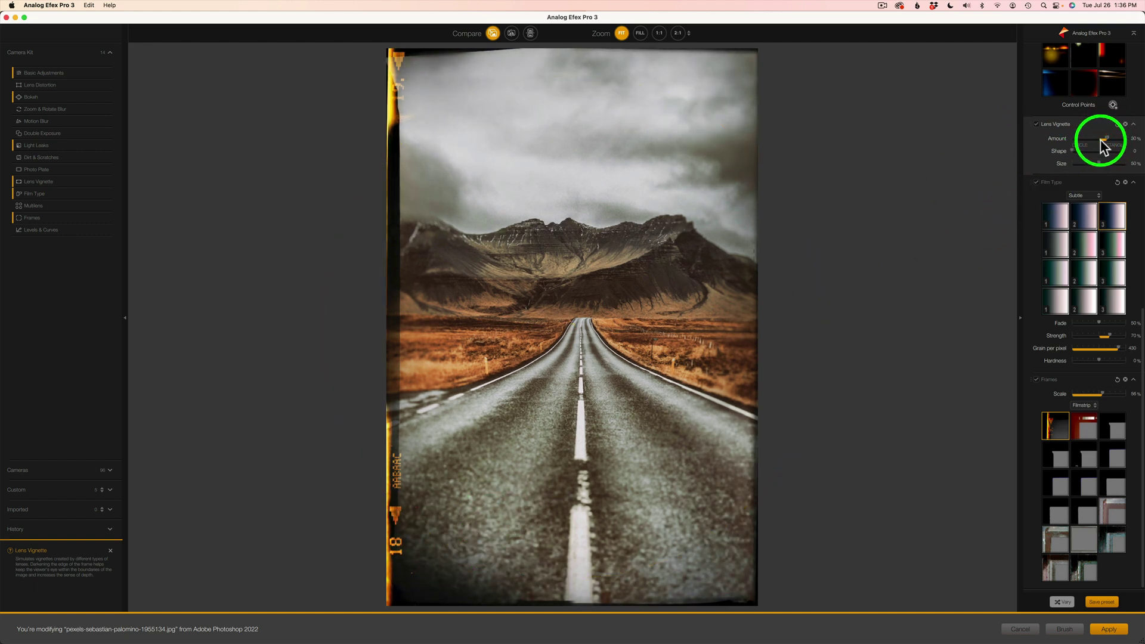
{"action": "left_click_drag", "start_coordinate": [1107, 141], "coordinate": [1106, 141]}
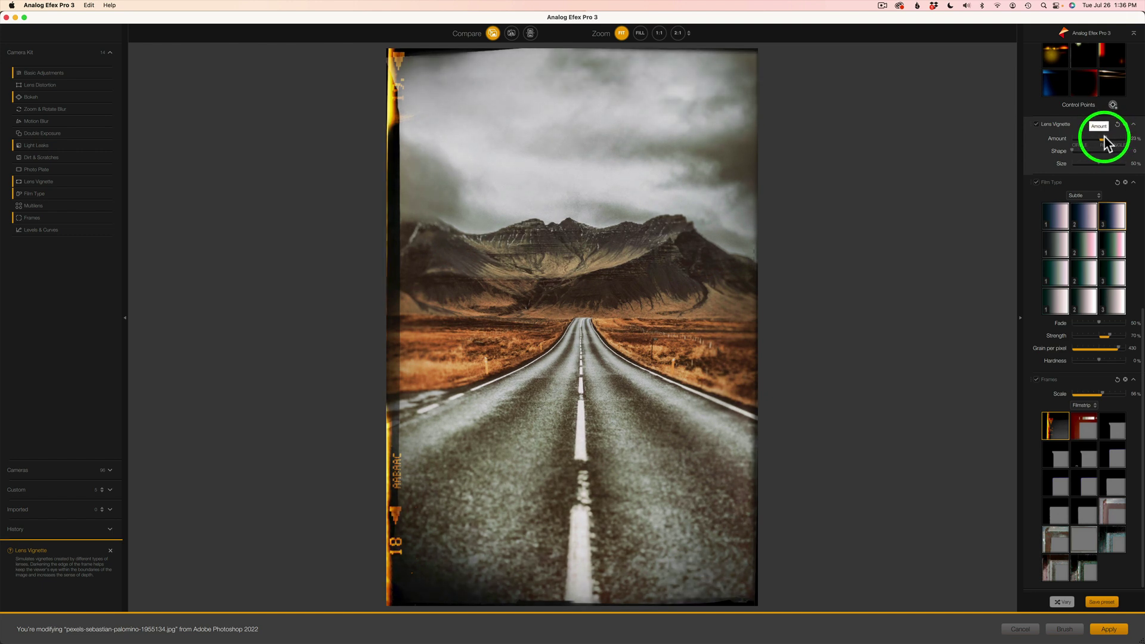
{"action": "left_click", "coordinate": [1038, 126]}
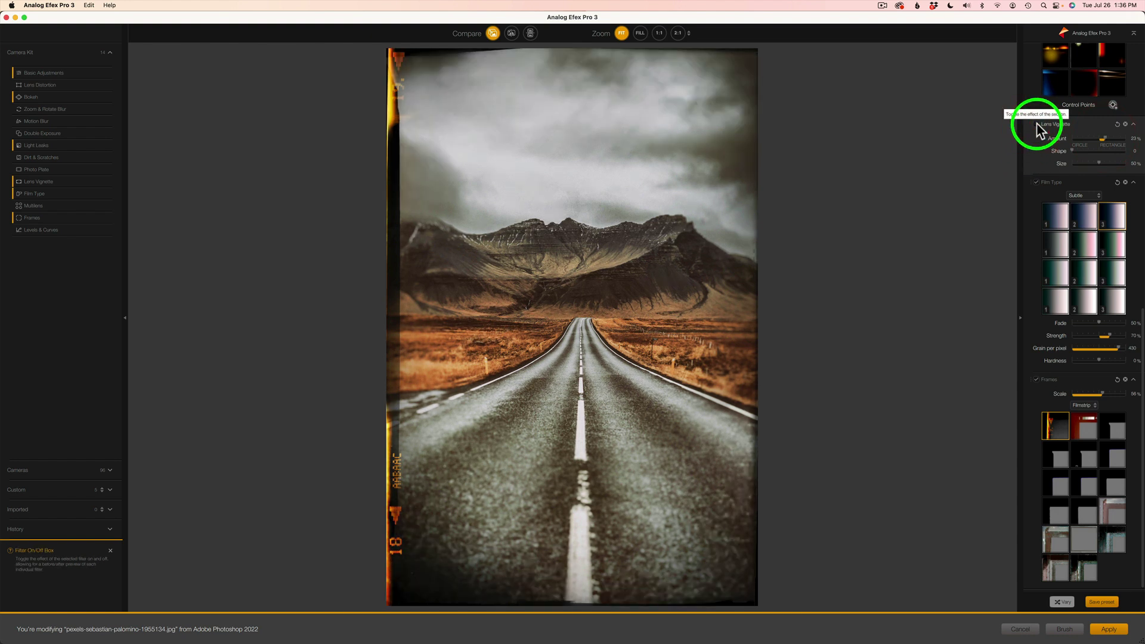
{"action": "left_click", "coordinate": [1037, 126]}
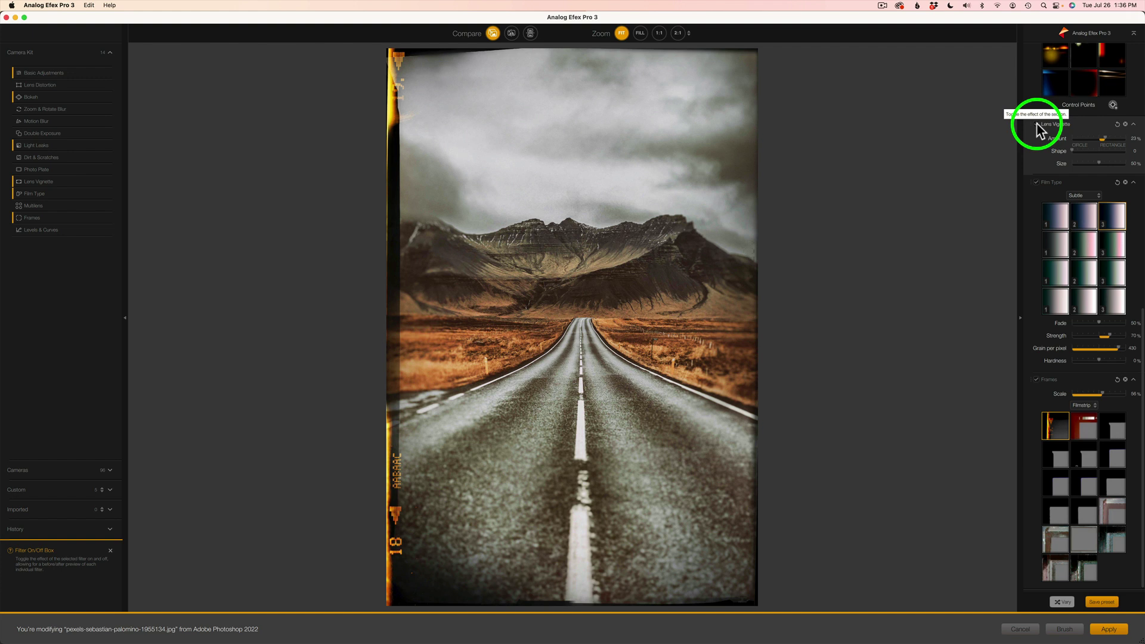
{"action": "left_click_drag", "start_coordinate": [1104, 140], "coordinate": [1103, 143]}
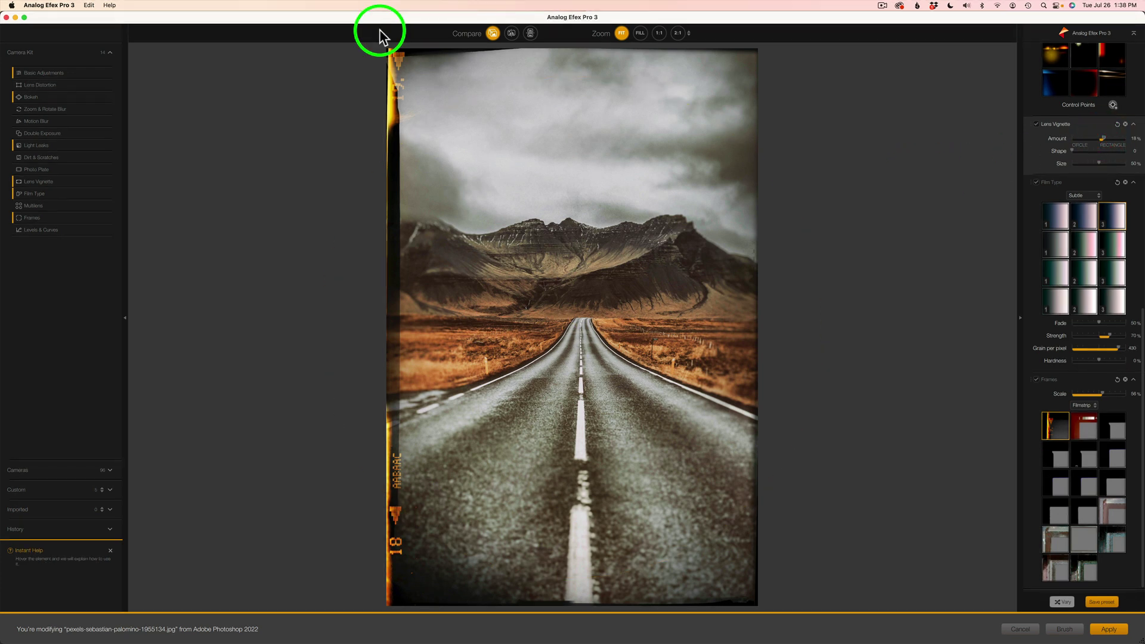
Check the before/after with Compare, then apply the edits back to Photoshop.
{"action": "left_click", "coordinate": [494, 33]}
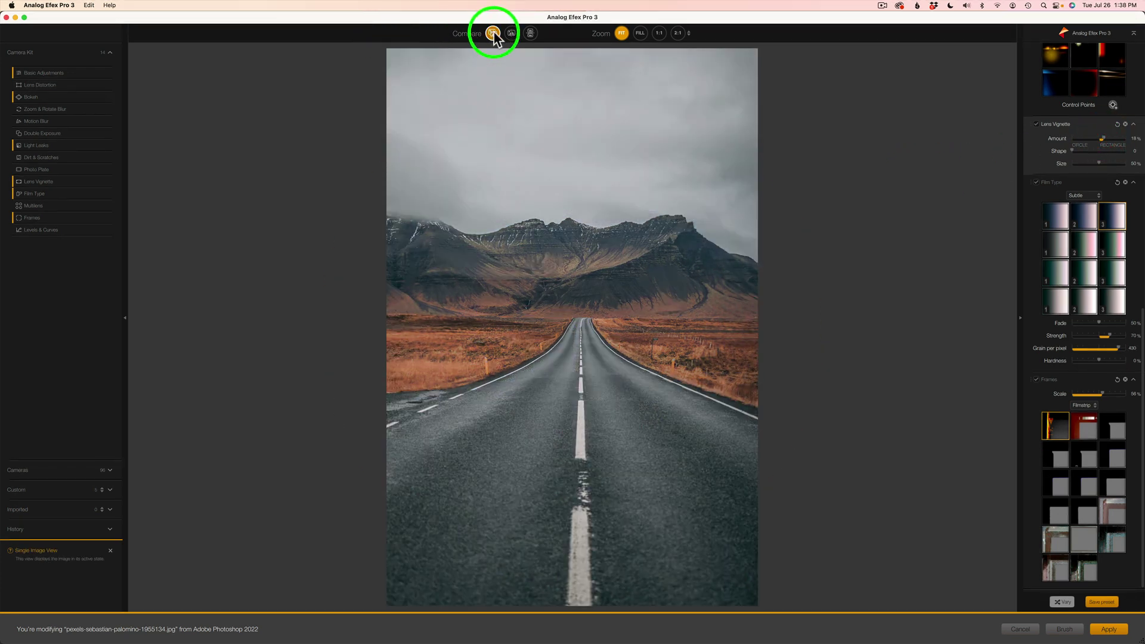
{"action": "left_click", "coordinate": [494, 32]}
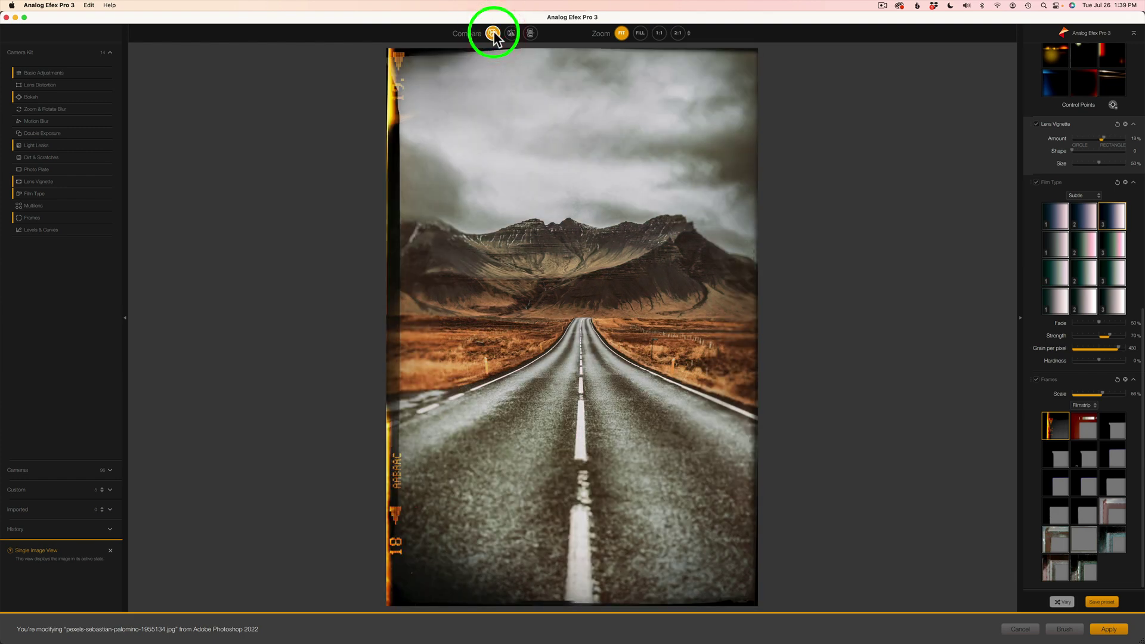
{"action": "left_click", "coordinate": [1109, 630]}
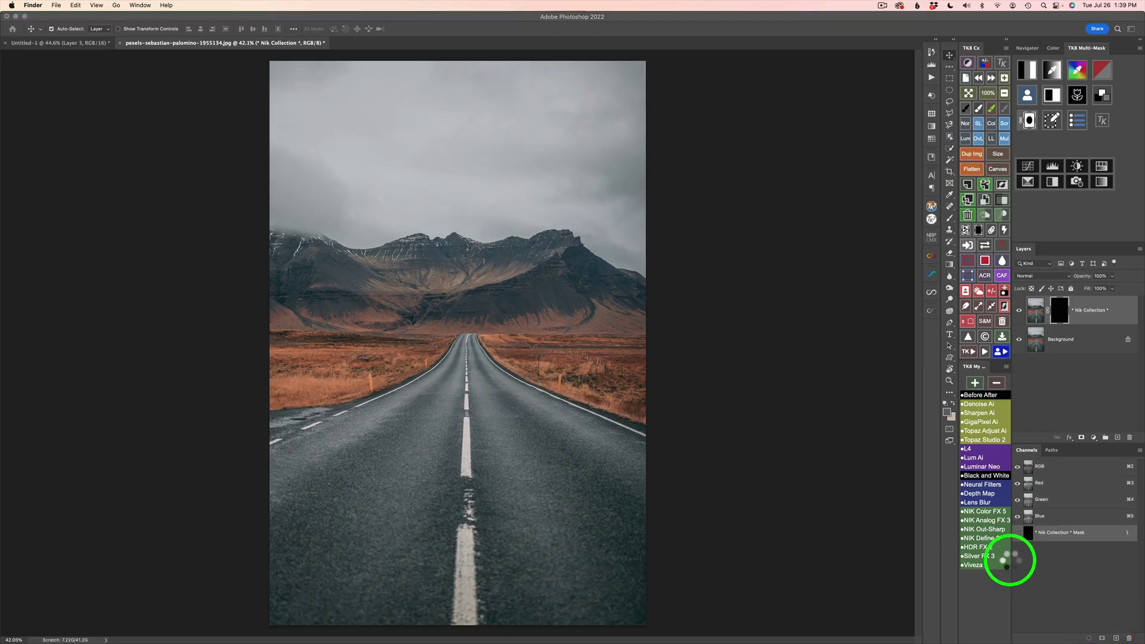